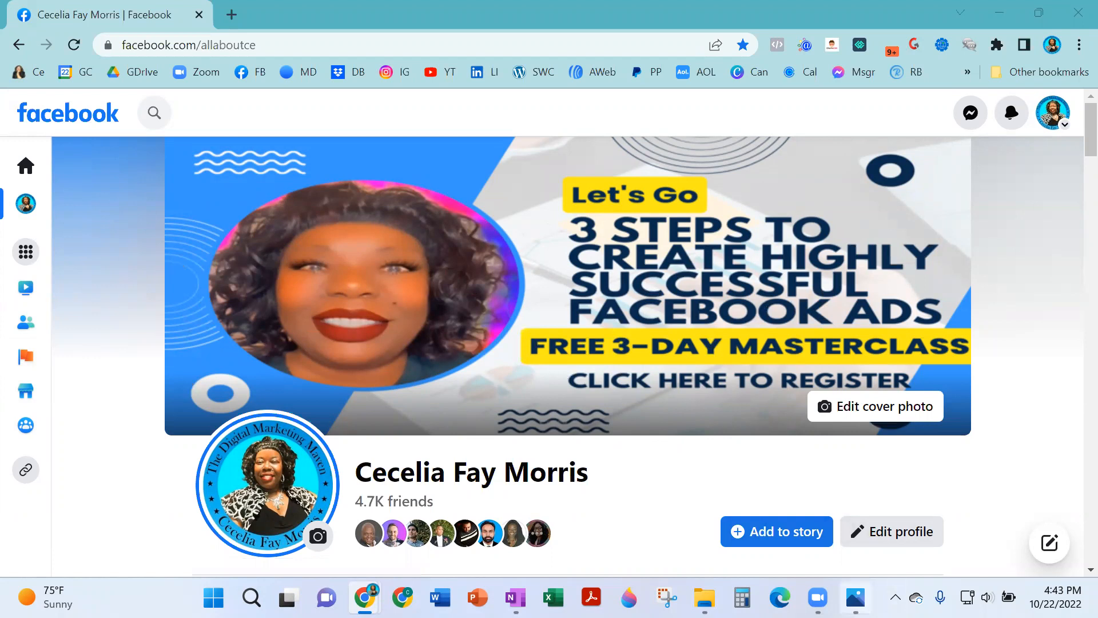
Open the '4 FB Page Goals.jpg' image showing four business-page goals.
{"action": "left_click", "coordinate": [855, 597]}
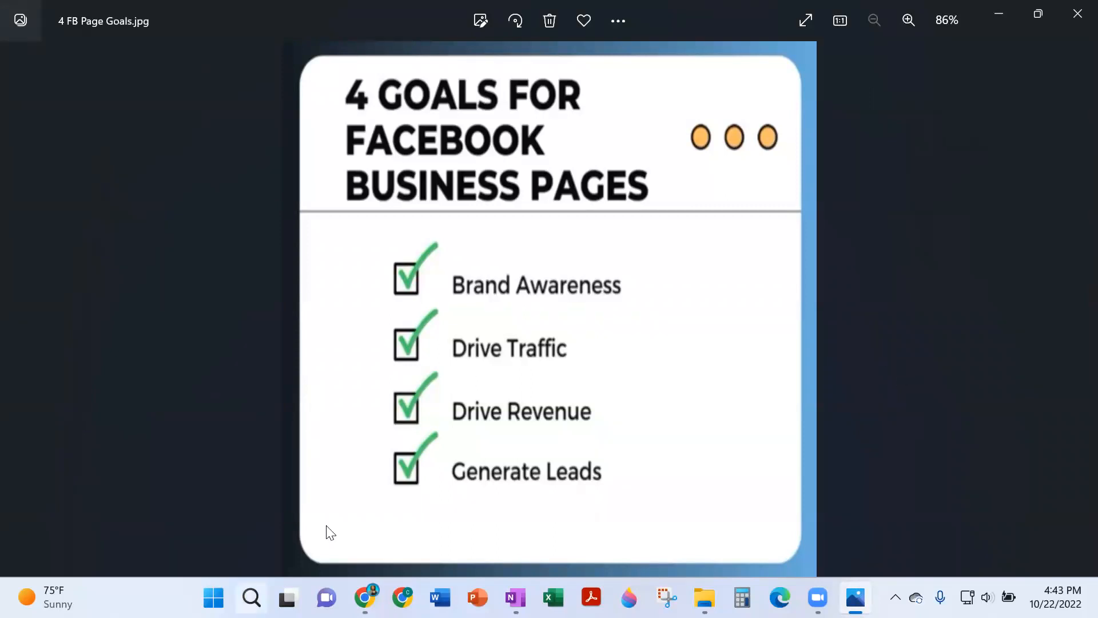
Return to the Facebook profile window in Chrome.
{"action": "left_click", "coordinate": [365, 598]}
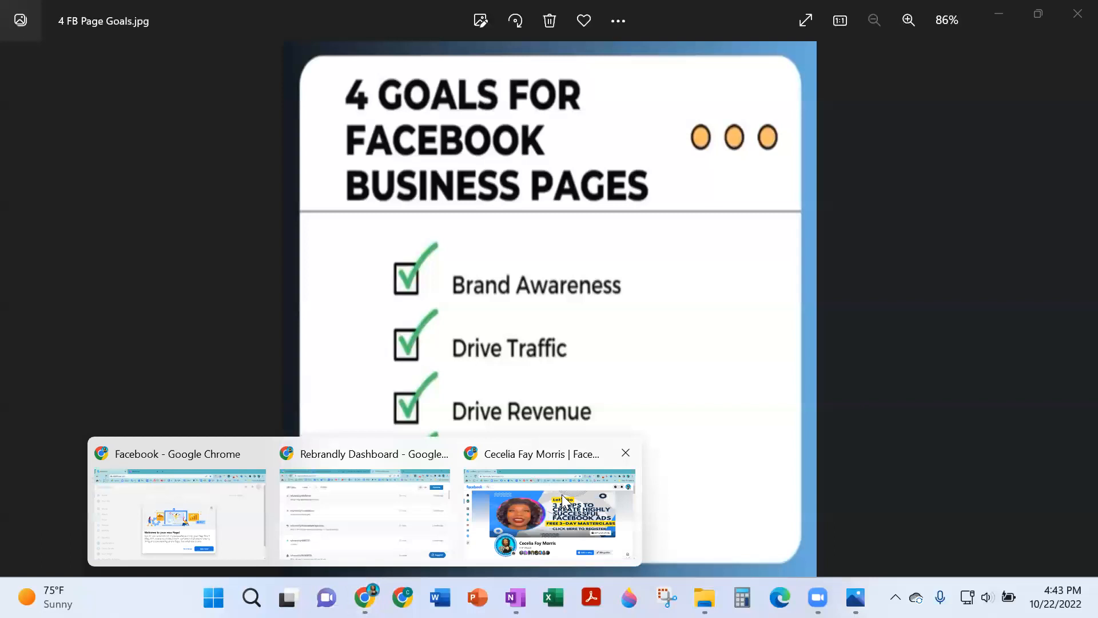
{"action": "left_click", "coordinate": [565, 502]}
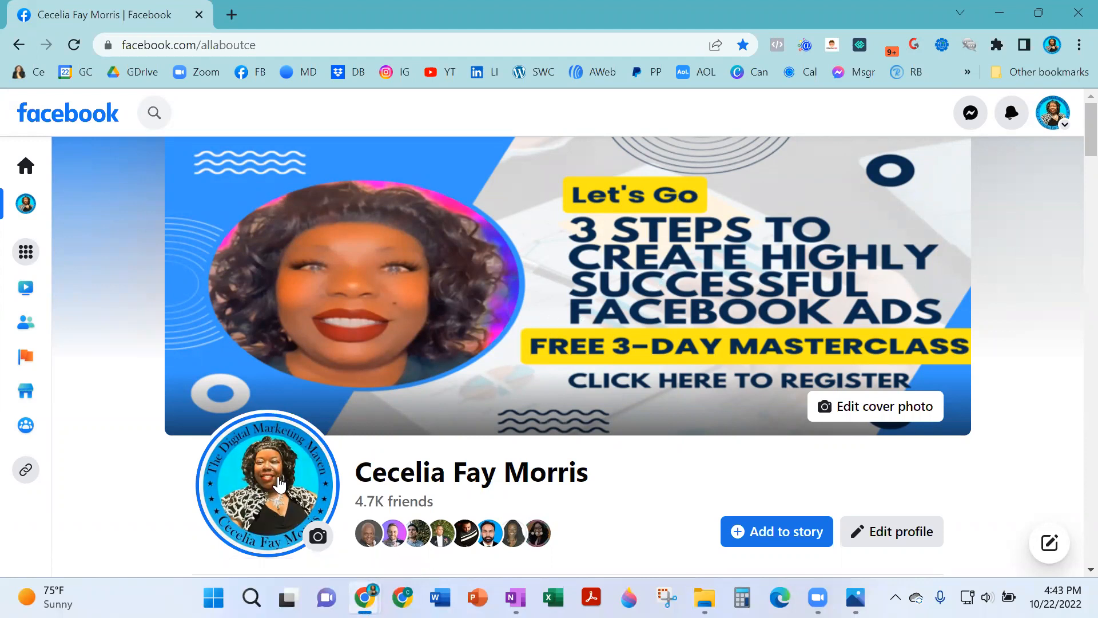
Open the cover photo post and expand its full masterclass ad text.
{"action": "left_click", "coordinate": [732, 198]}
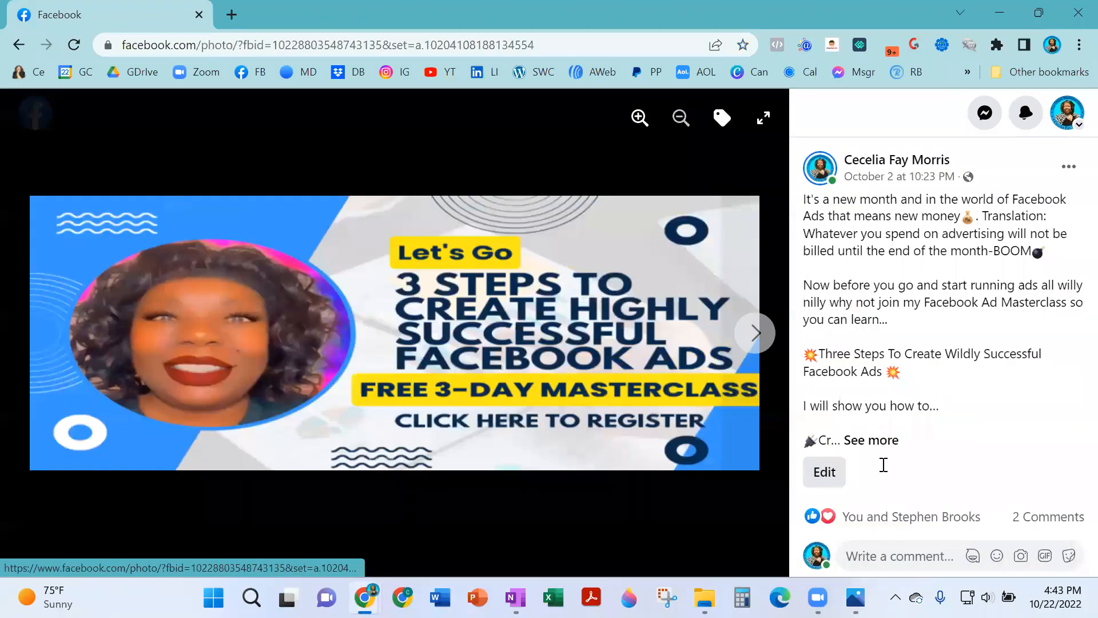
{"action": "left_click", "coordinate": [881, 442]}
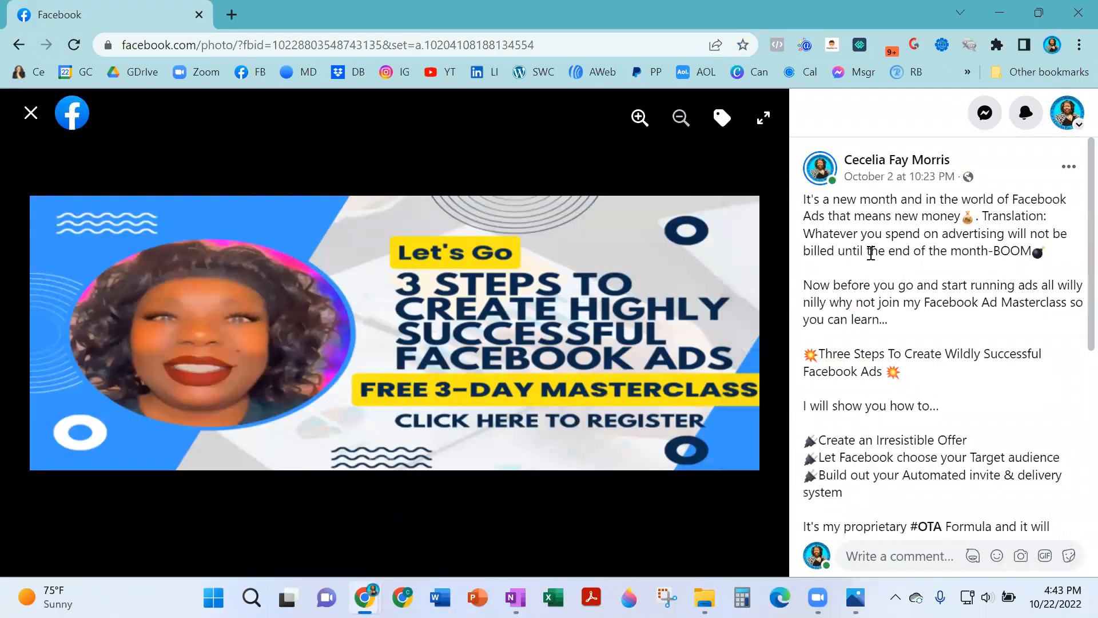
{"action": "right_click", "coordinate": [865, 260]}
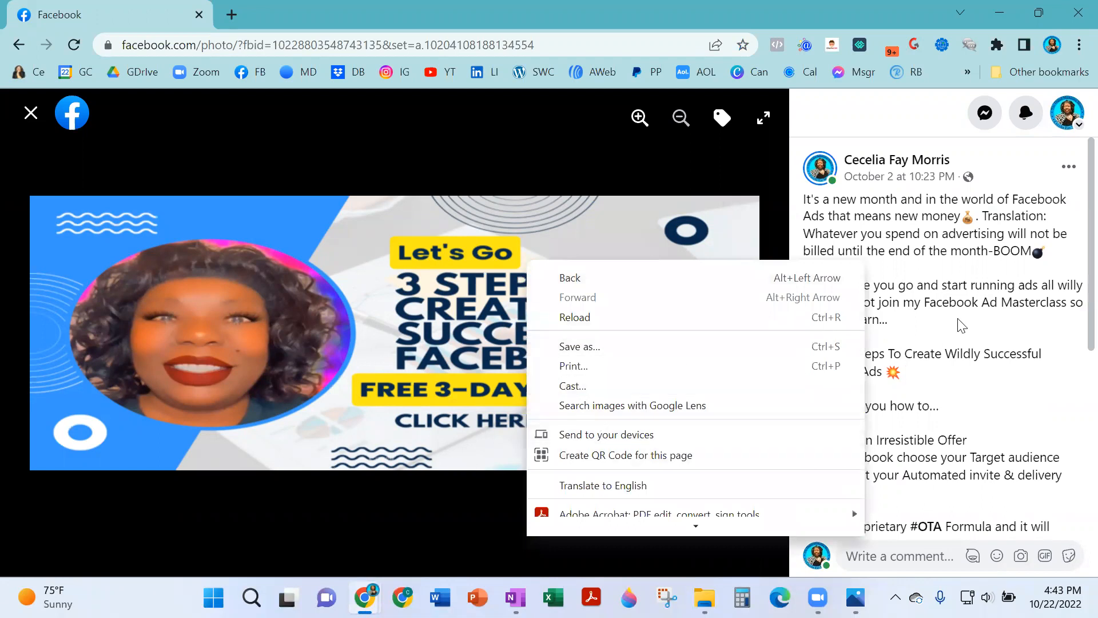
{"action": "left_click", "coordinate": [949, 338]}
{"action": "scroll", "coordinate": [870, 343], "scroll_direction": "down", "scroll_amount": 5}
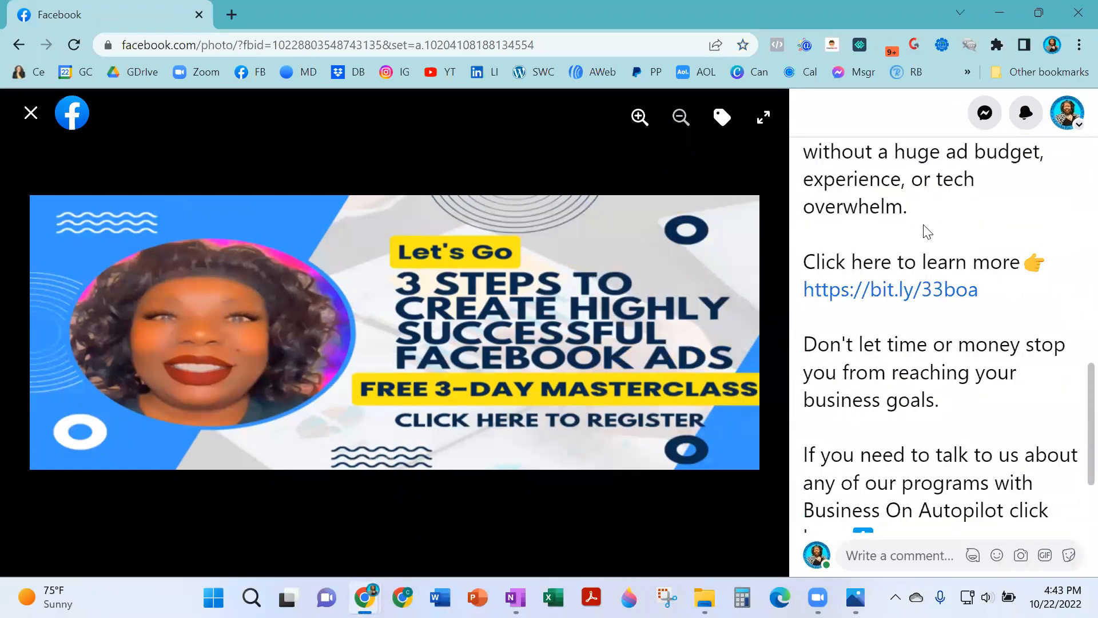
Select and copy all the post text, cancel editing, and bring up Word.
{"action": "right_click", "coordinate": [924, 226]}
{"action": "left_click", "coordinate": [825, 399]}
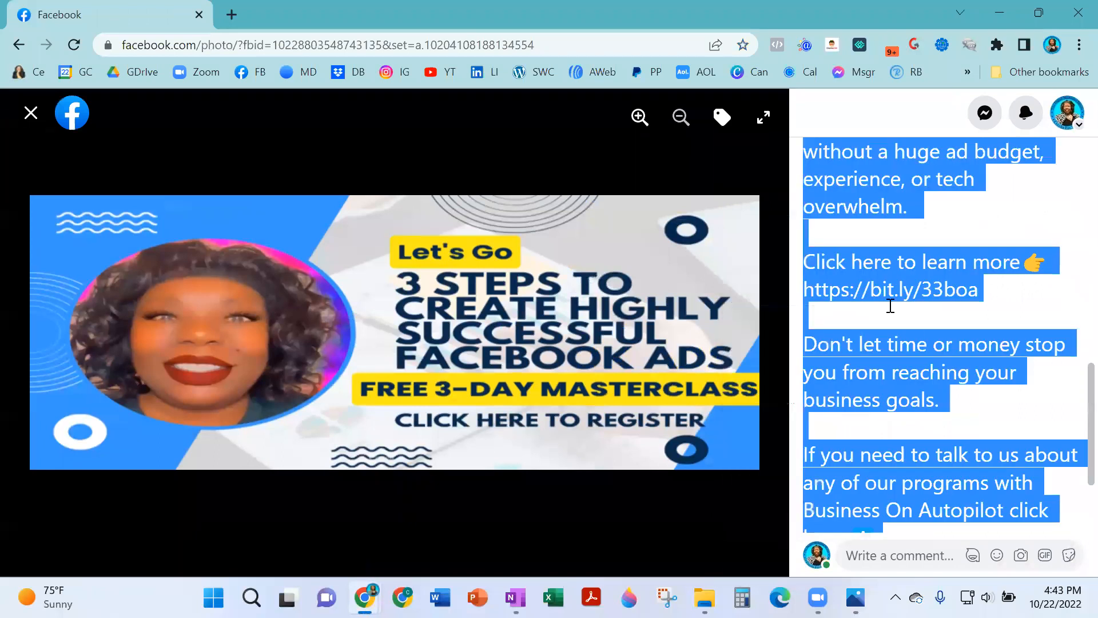
{"action": "right_click", "coordinate": [910, 264]}
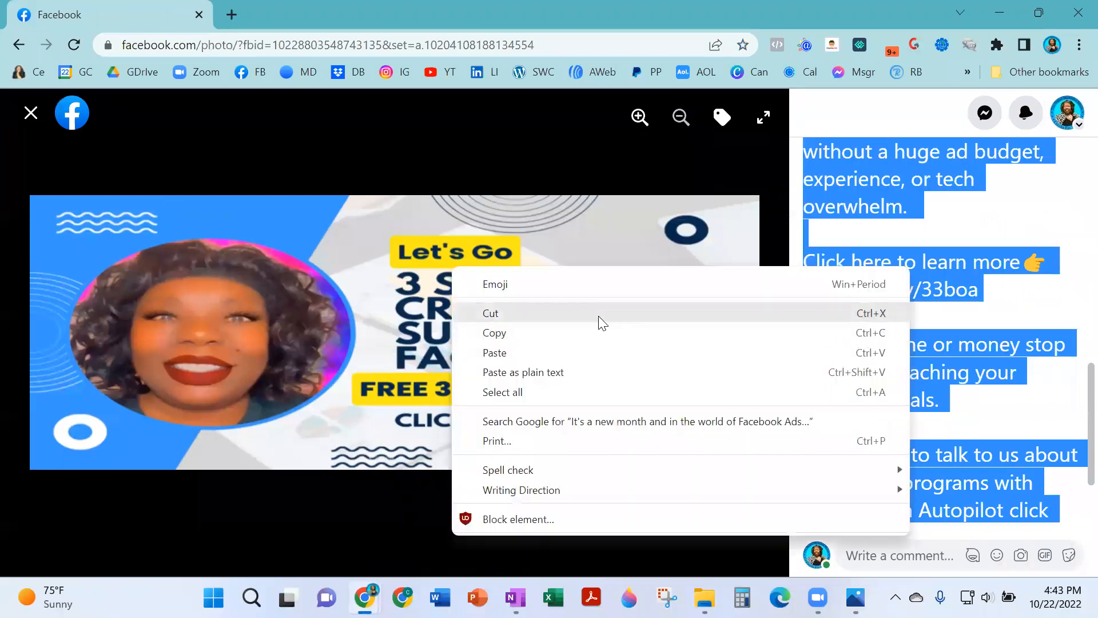
{"action": "left_click", "coordinate": [581, 334]}
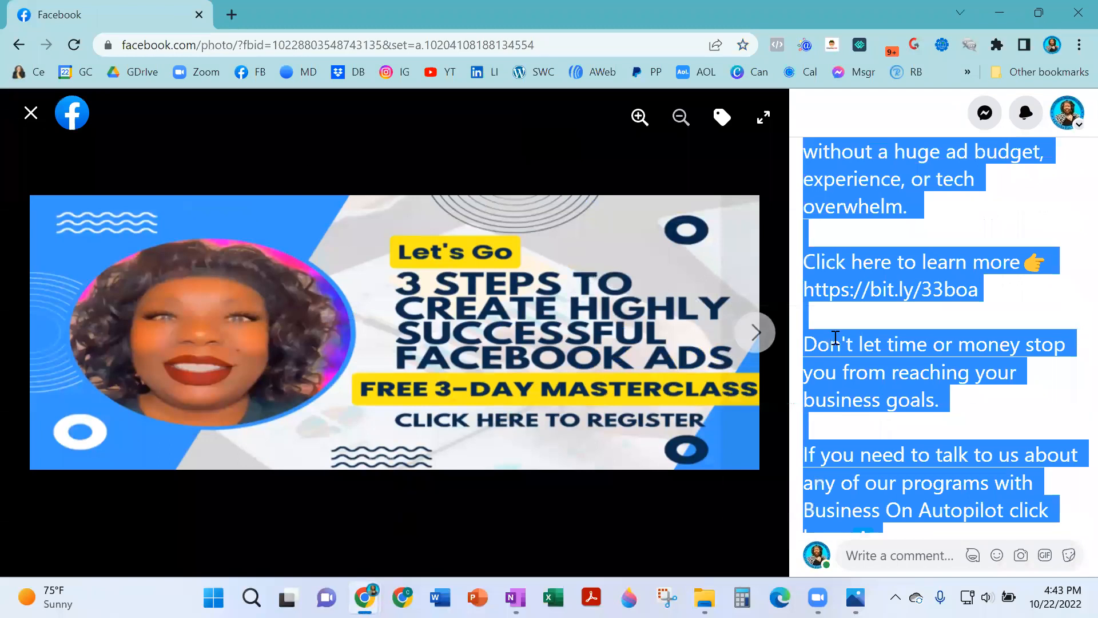
{"action": "scroll", "coordinate": [971, 393], "scroll_direction": "down", "scroll_amount": 5}
{"action": "left_click", "coordinate": [942, 299]}
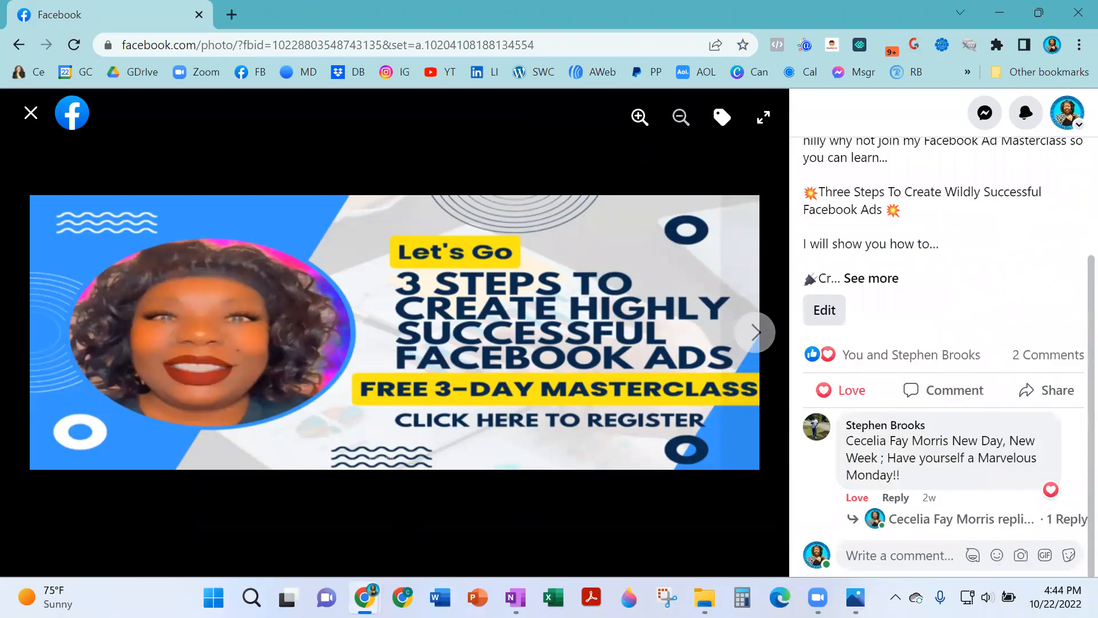
{"action": "left_click", "coordinate": [440, 597]}
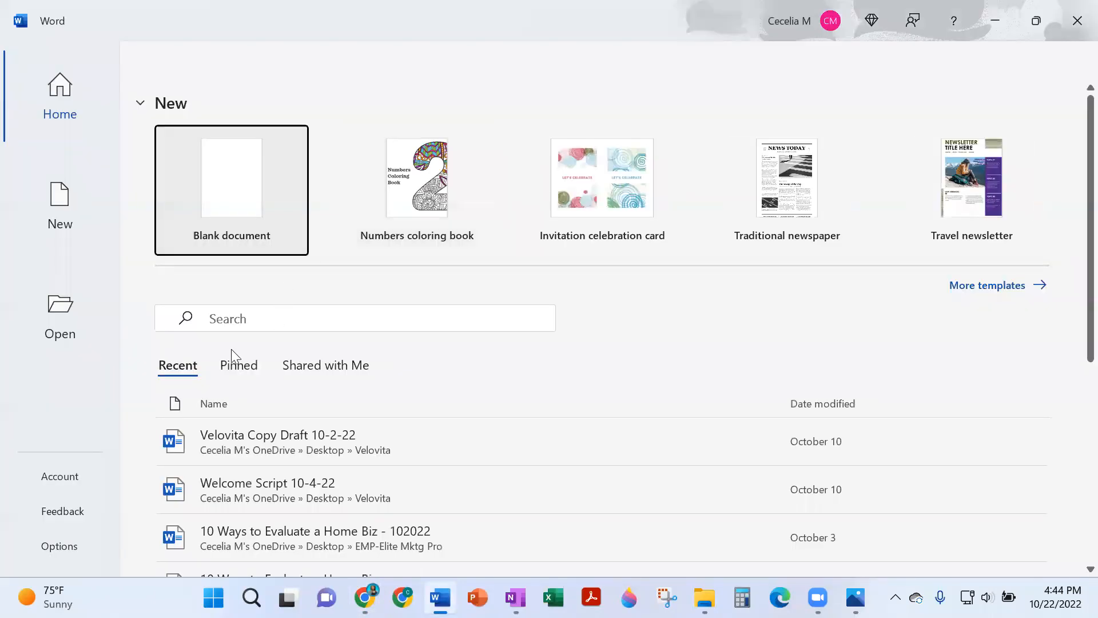
Create a blank document and paste the masterclass ad text using Keep Text Only.
{"action": "left_click", "coordinate": [270, 148]}
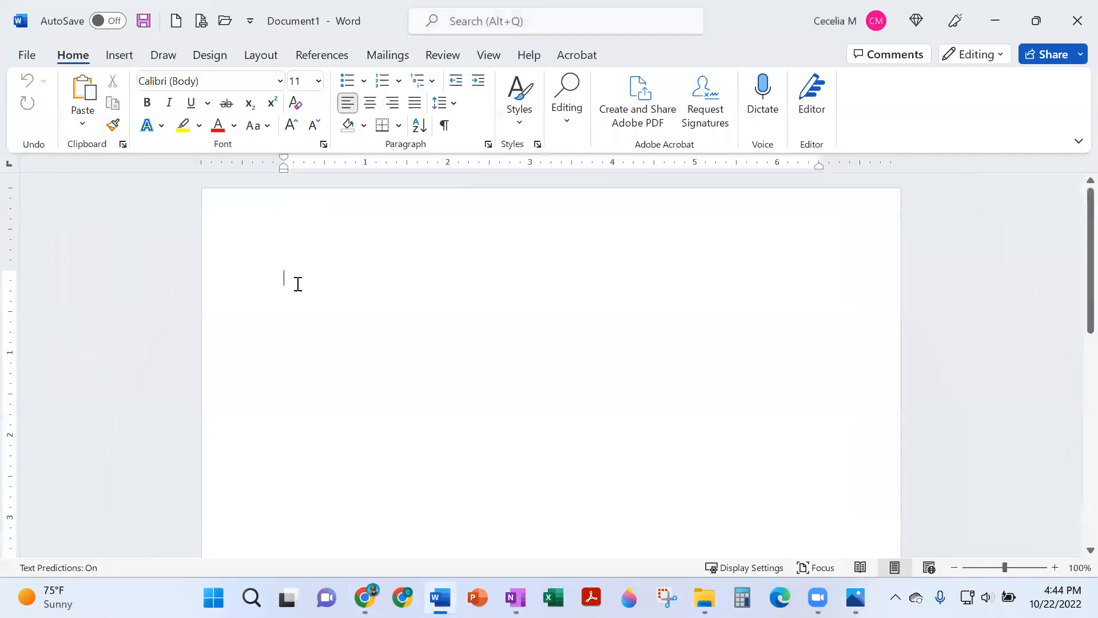
{"action": "right_click", "coordinate": [309, 274]}
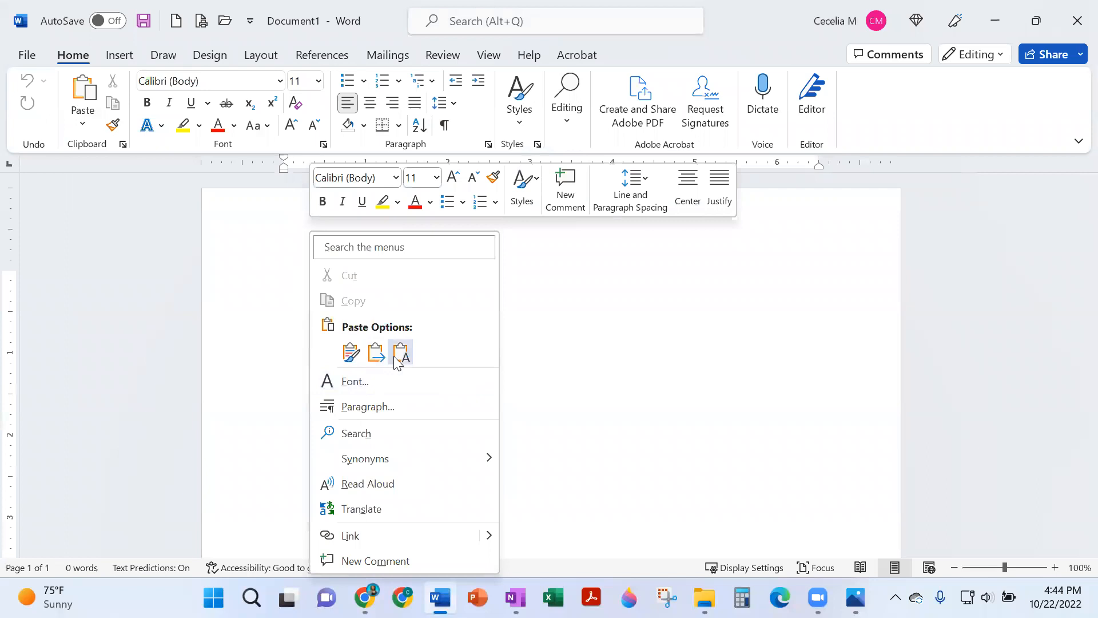
{"action": "left_click", "coordinate": [409, 351]}
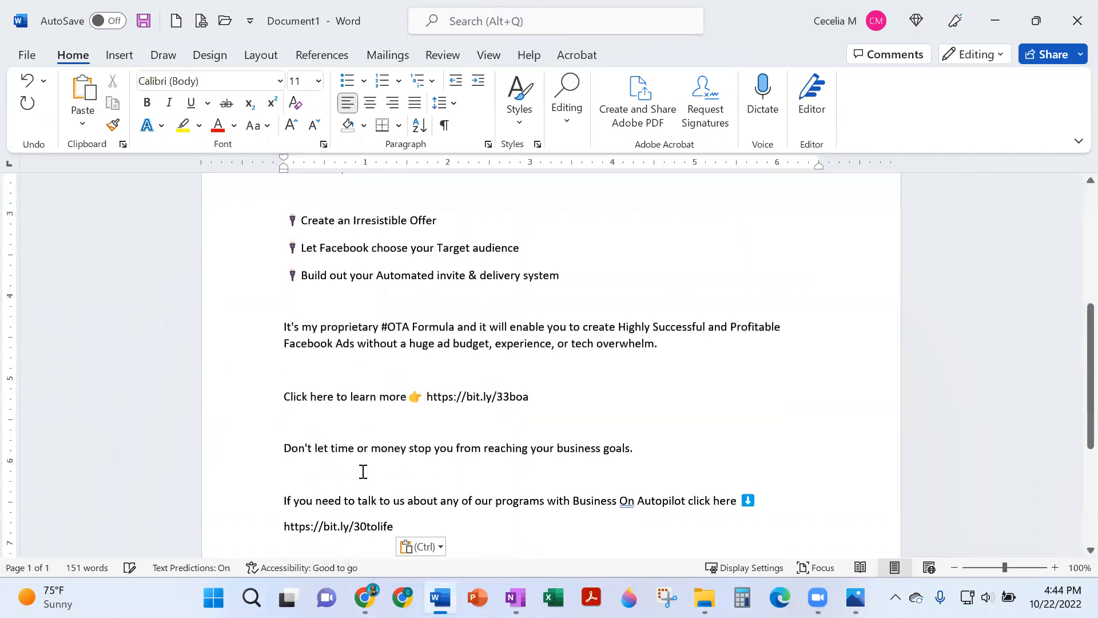
Return to Facebook, close the photo viewer, and start creating a new Page.
{"action": "mouse_move", "coordinate": [365, 597]}
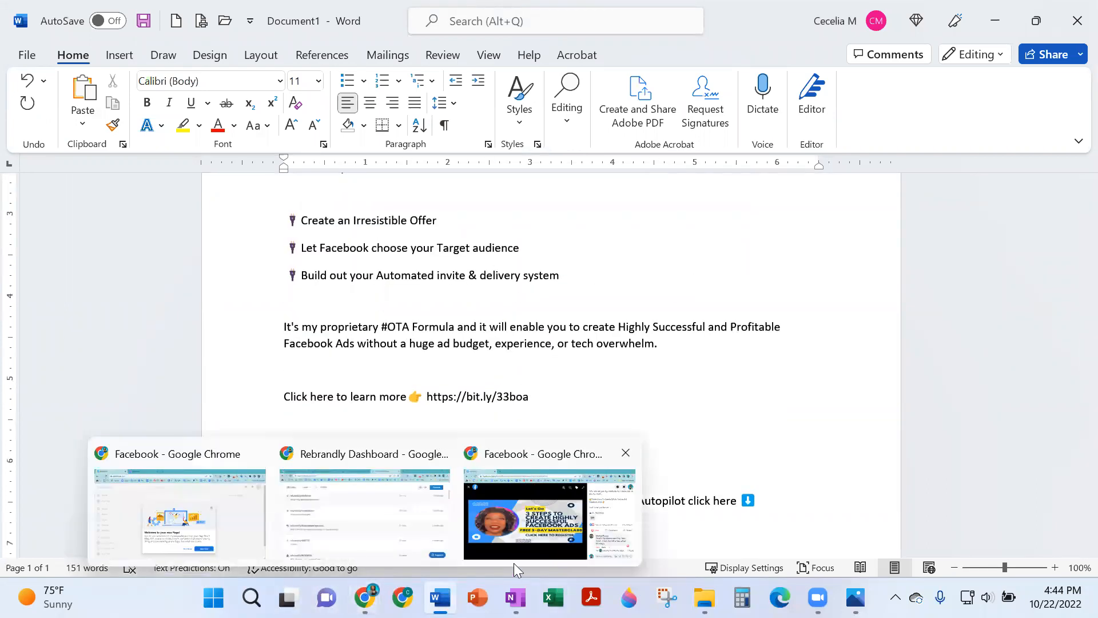
{"action": "left_click", "coordinate": [537, 516]}
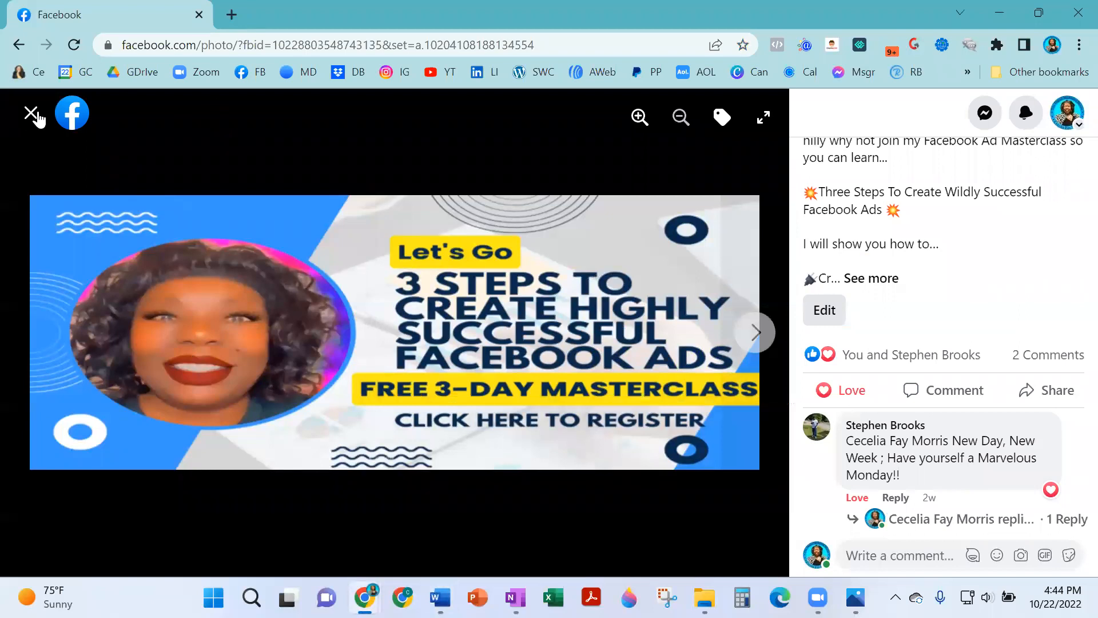
{"action": "left_click", "coordinate": [31, 114]}
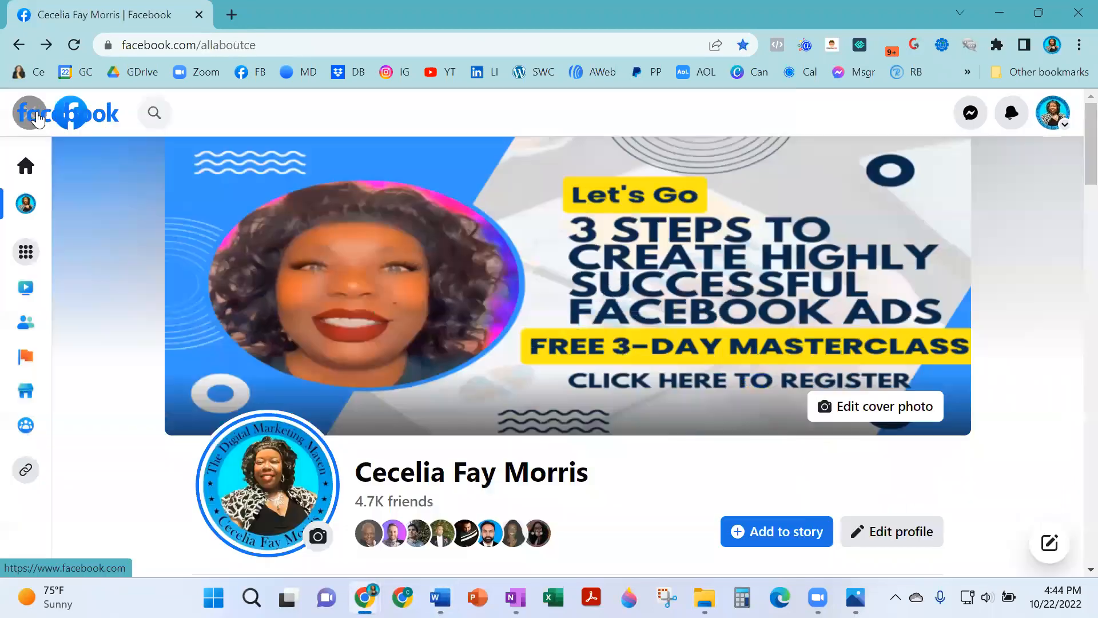
{"action": "left_click", "coordinate": [27, 253]}
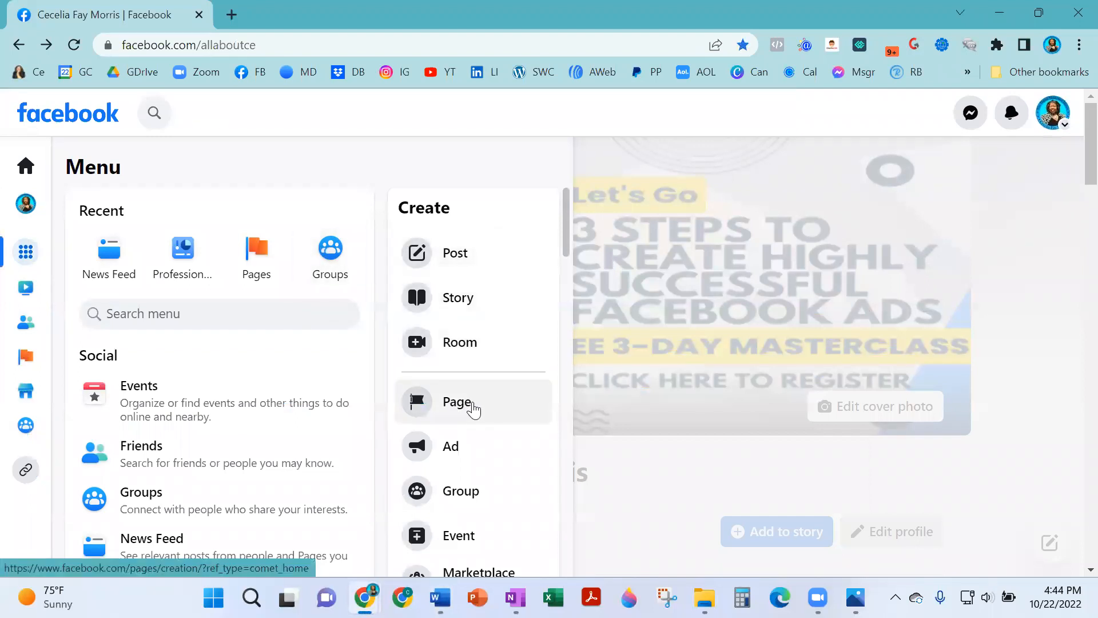
{"action": "left_click", "coordinate": [472, 408]}
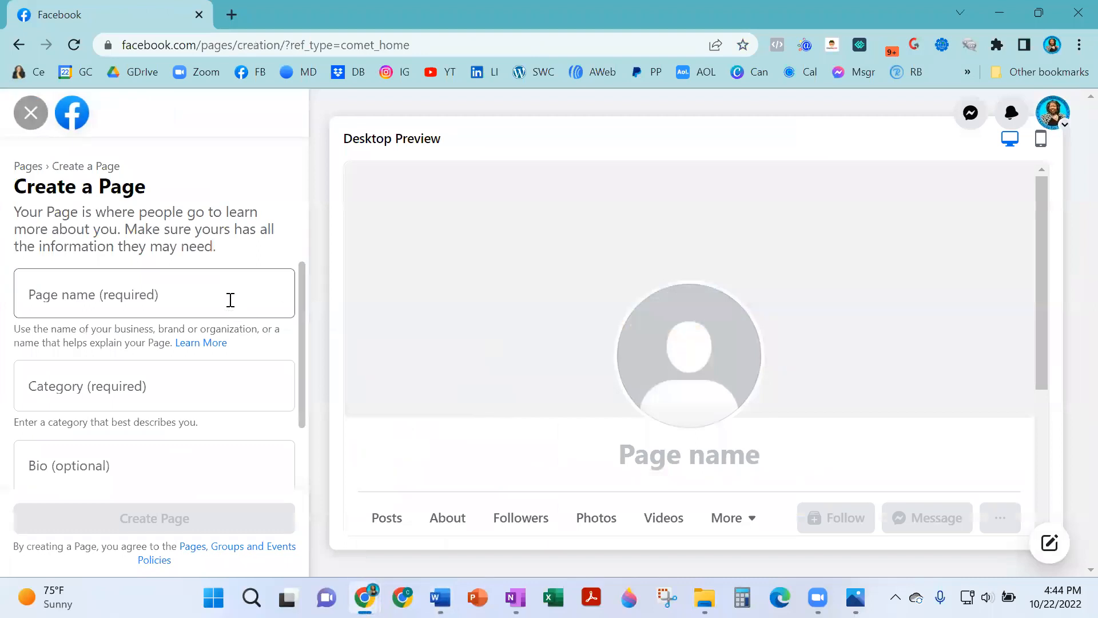
Name the Page 'Digital Marketing Maven' and begin typing 'social' in Category.
{"action": "left_click", "coordinate": [226, 303]}
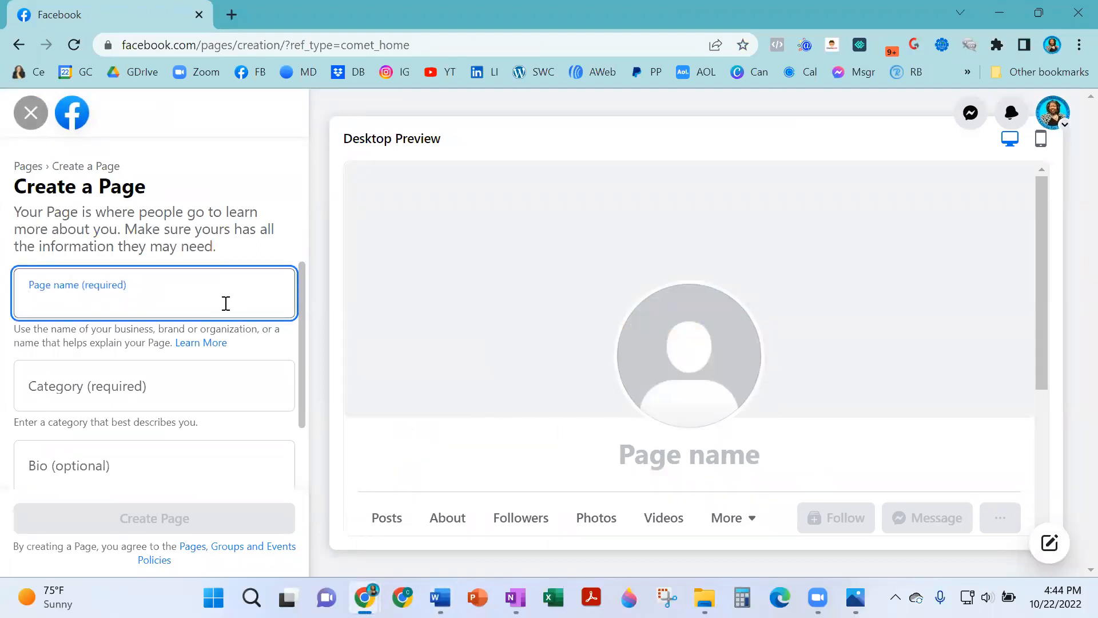
{"action": "type", "text": "k"}
{"action": "key", "text": "BackSpace"}
{"action": "type", "text": "Do"}
{"action": "key", "text": "BackSpace"}
{"action": "type", "text": "igtal"}
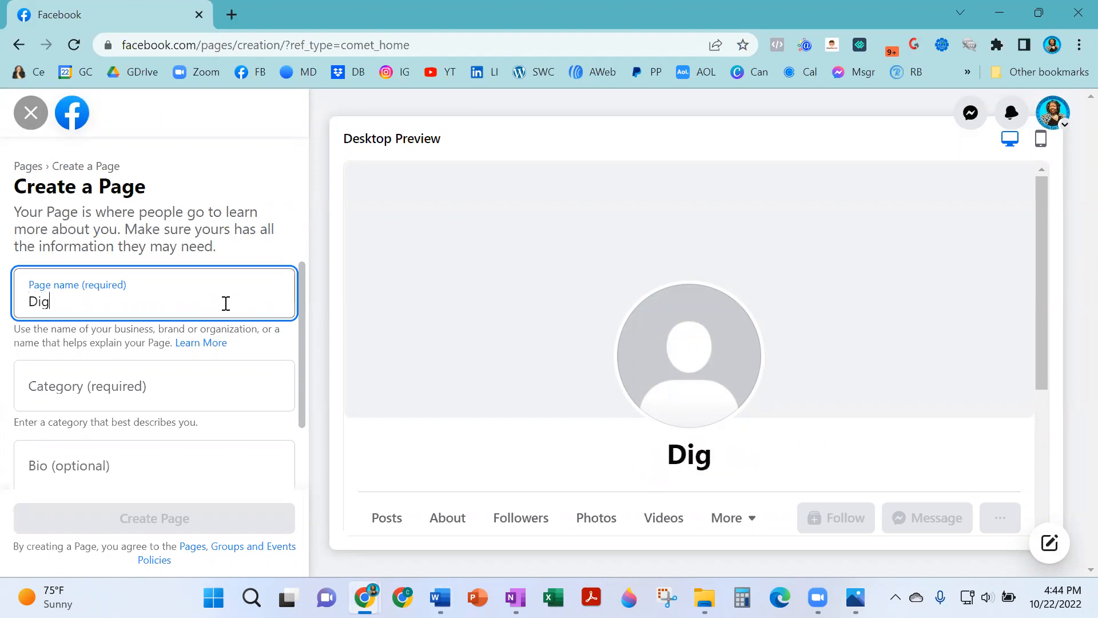
{"action": "key", "text": "BackSpace"}
{"action": "key", "text": "BackSpace"}
{"action": "key", "text": "BackSpace"}
{"action": "key", "text": "BackSpace"}
{"action": "type", "text": "gital Market"}
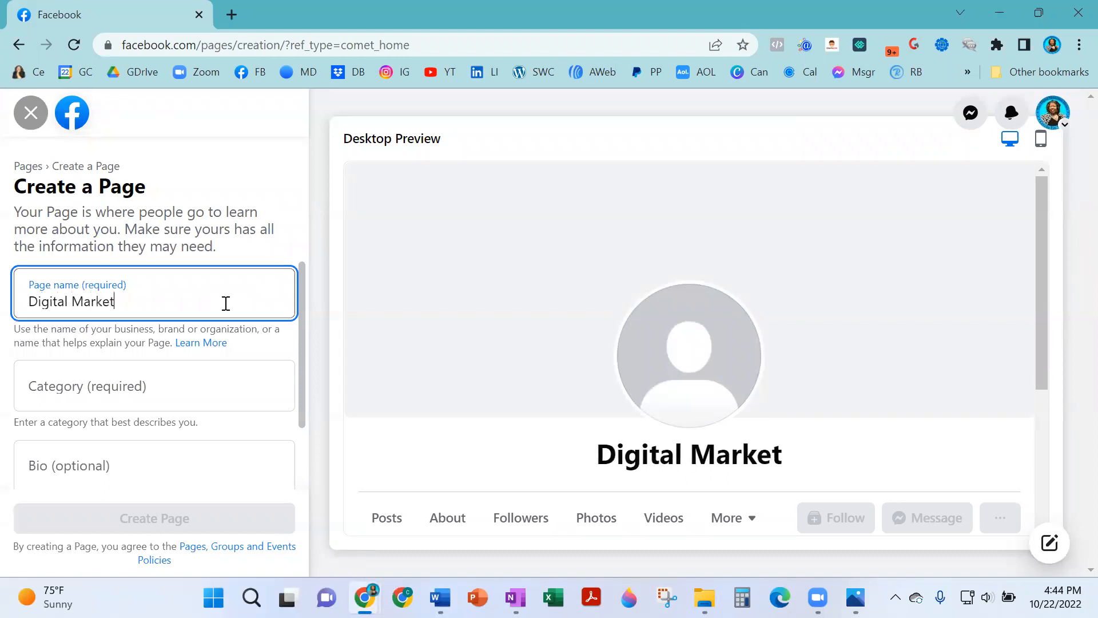
{"action": "type", "text": "ing Maven"}
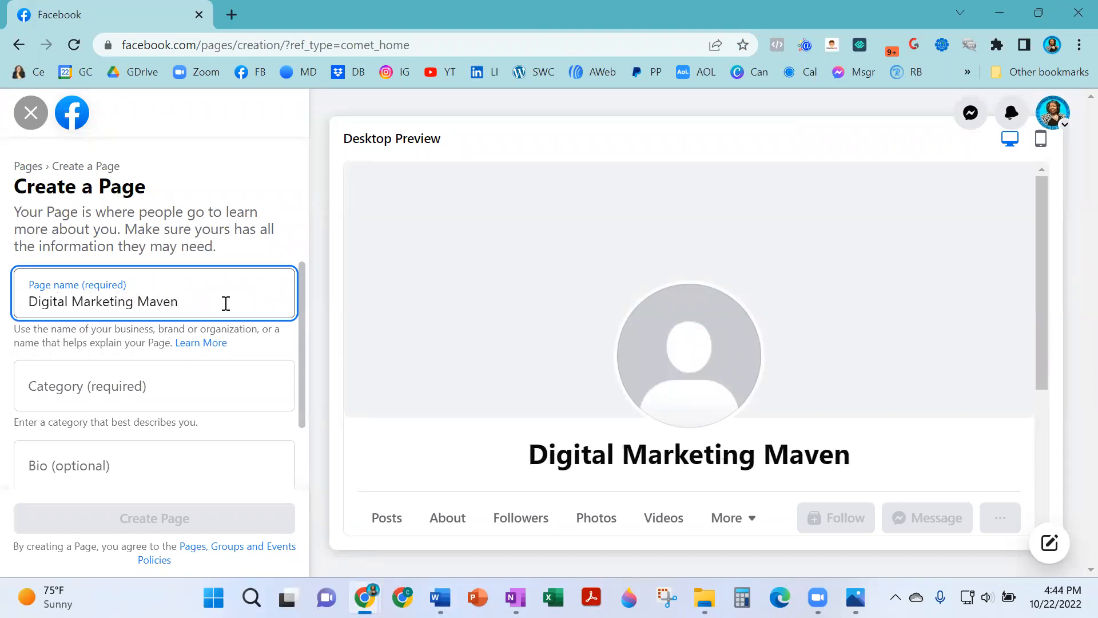
{"action": "key", "text": "Tab"}
{"action": "key", "text": "Tab"}
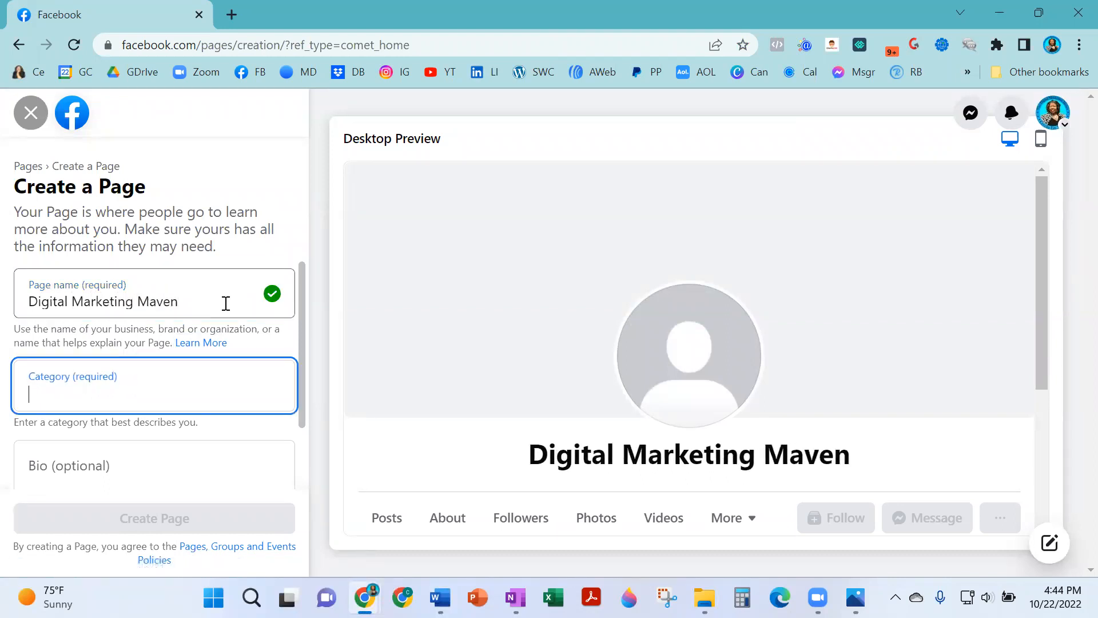
{"action": "type", "text": "social"}
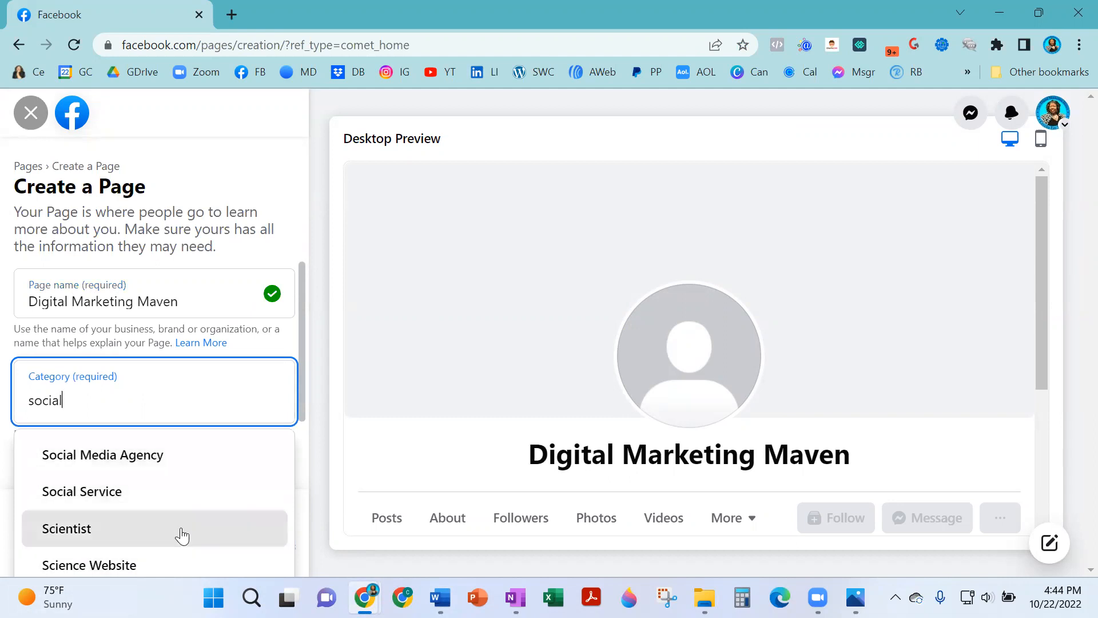
Pick Social Media Agency and Advertising/Marketing, then search categories for 'business'.
{"action": "left_click", "coordinate": [187, 460]}
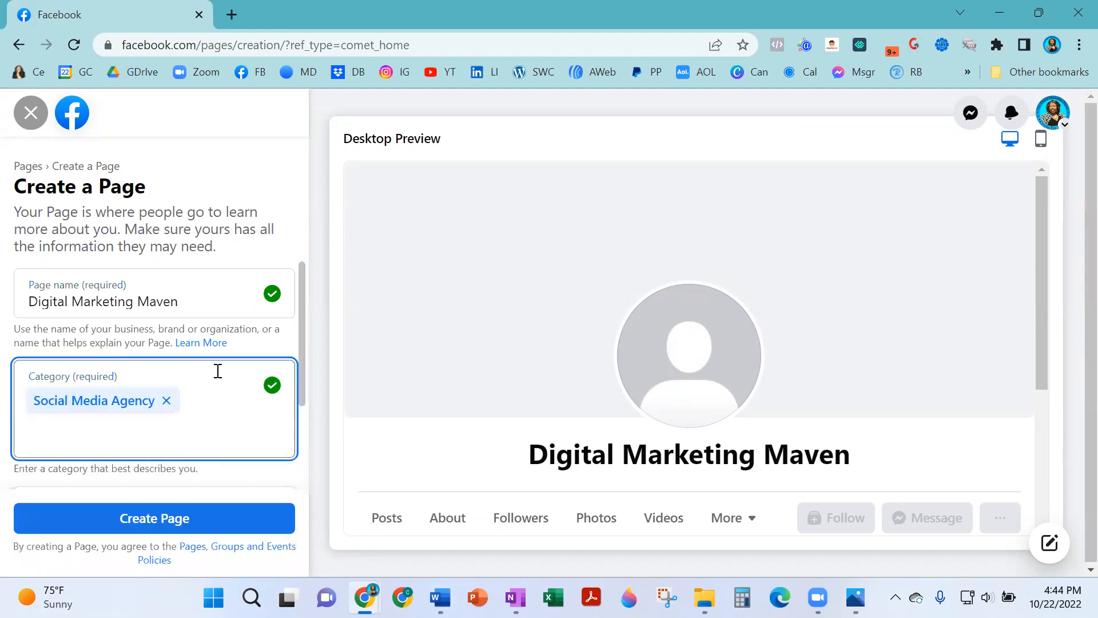
{"action": "type", "text": "digit"}
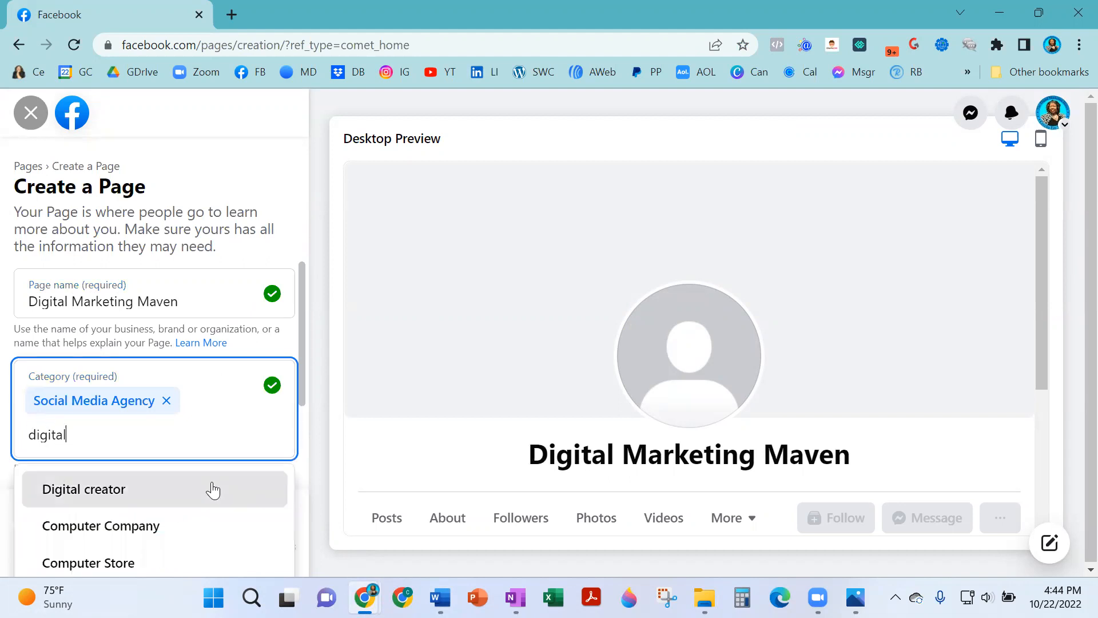
{"action": "type", "text": "al"}
{"action": "key", "text": "ctrl+a"}
{"action": "type", "text": "market"}
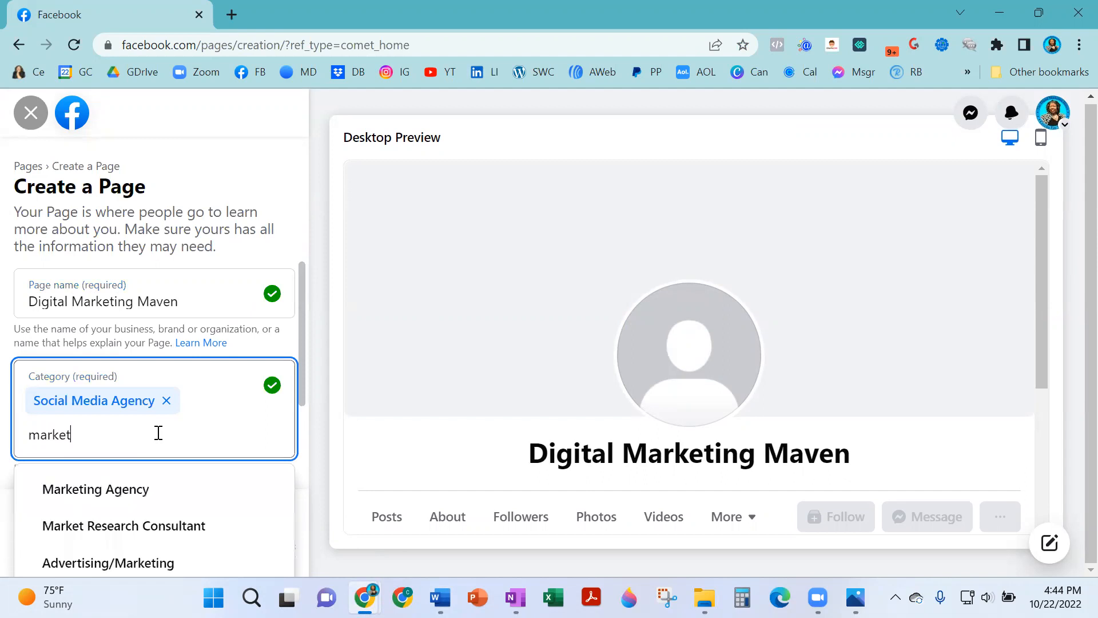
{"action": "left_click", "coordinate": [167, 563]}
{"action": "type", "text": "home"}
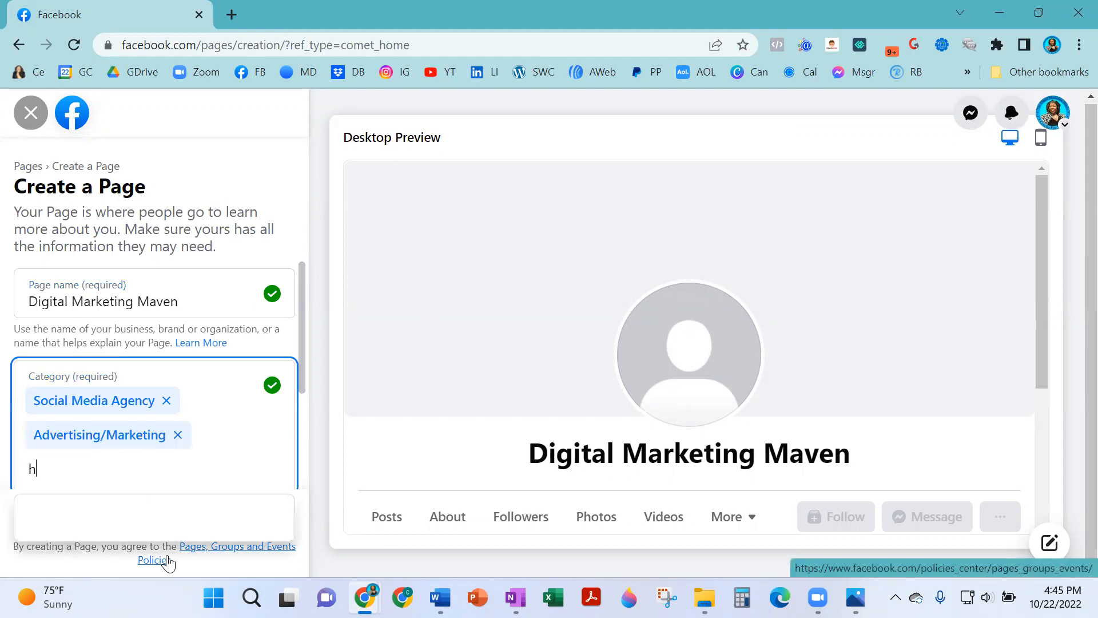
{"action": "key", "text": "BackSpace"}
{"action": "key", "text": "BackSpace"}
{"action": "key", "text": "BackSpace"}
{"action": "key", "text": "BackSpace"}
{"action": "key", "text": "BackSpace"}
{"action": "key", "text": "BackSpace"}
{"action": "type", "text": "bu"}
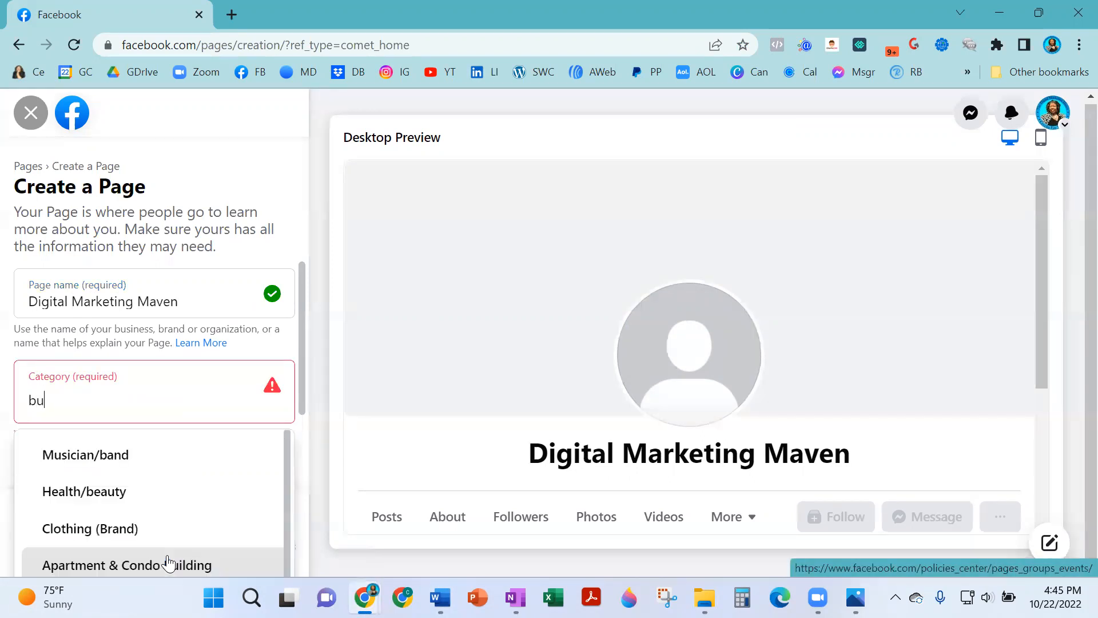
{"action": "type", "text": "siness"}
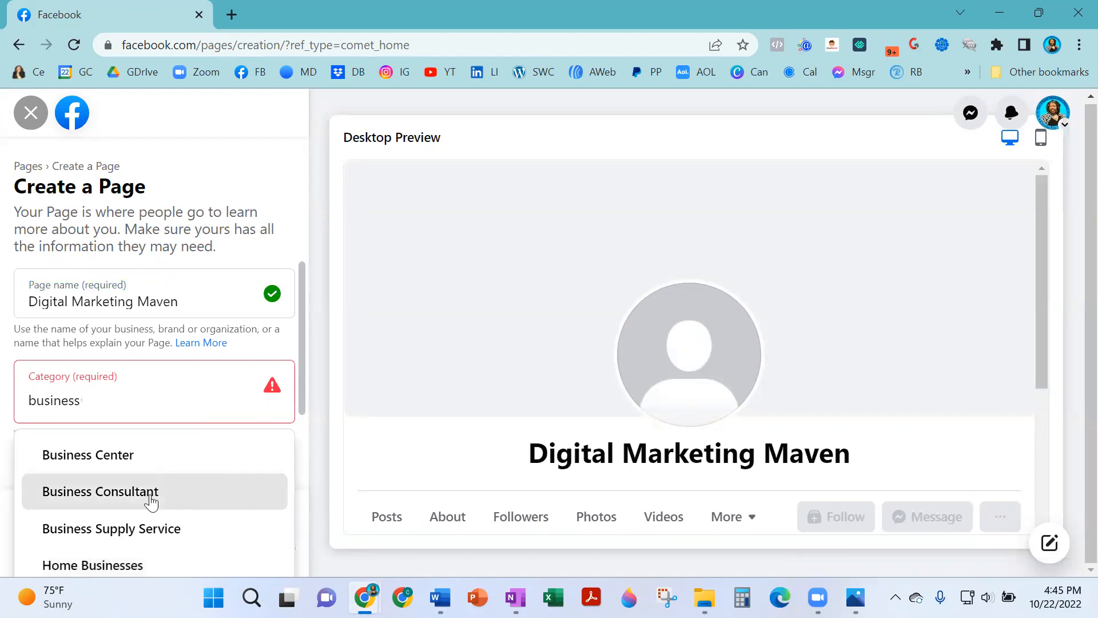
{"action": "key", "text": "ctrl+a"}
Add Social Media Agency, Advertising/Marketing and Business Consultant as the Page categories.
{"action": "type", "text": "soc"}
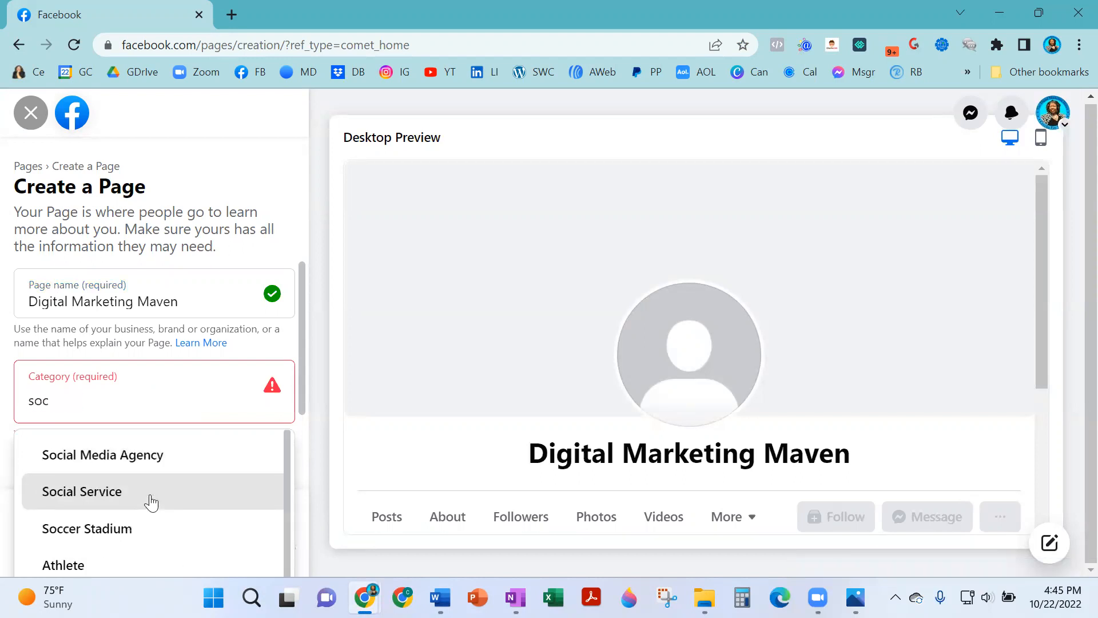
{"action": "left_click", "coordinate": [172, 469]}
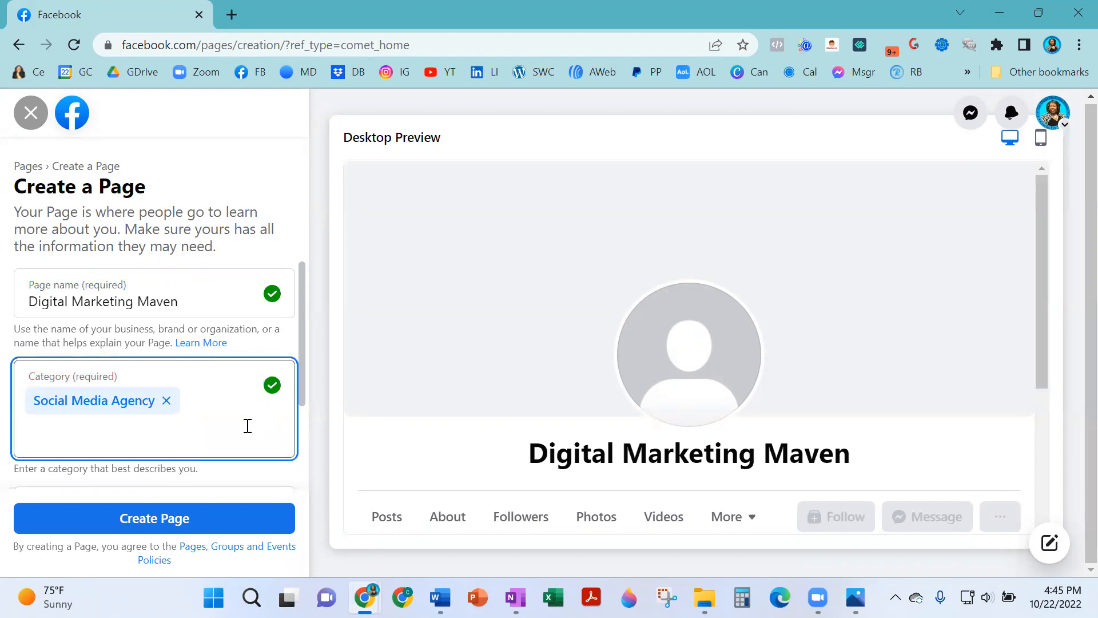
{"action": "type", "text": "adver"}
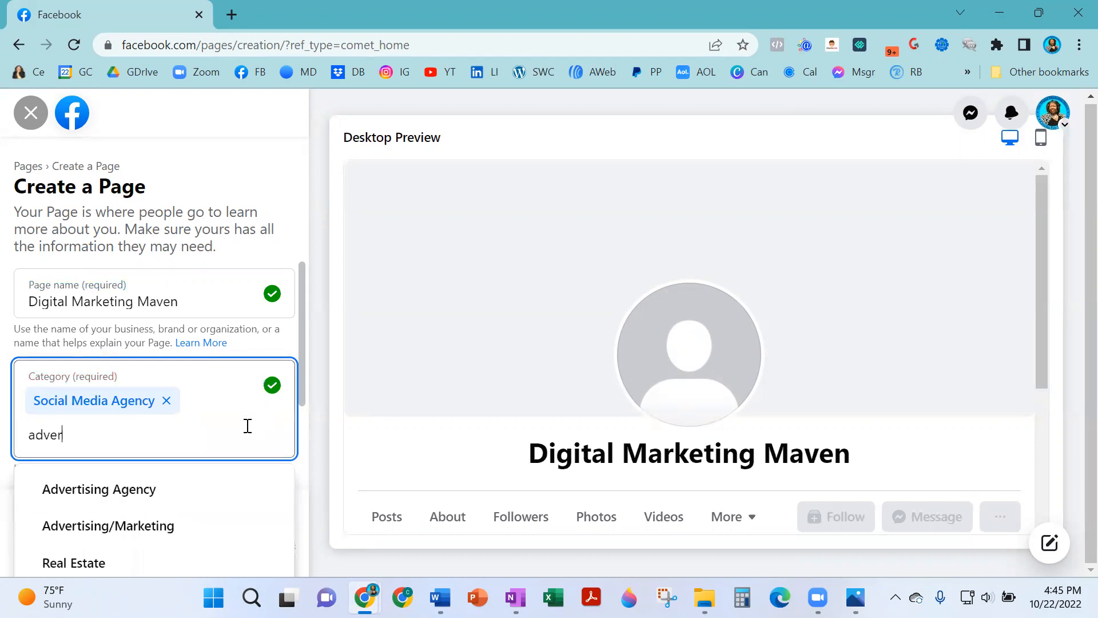
{"action": "left_click", "coordinate": [164, 523]}
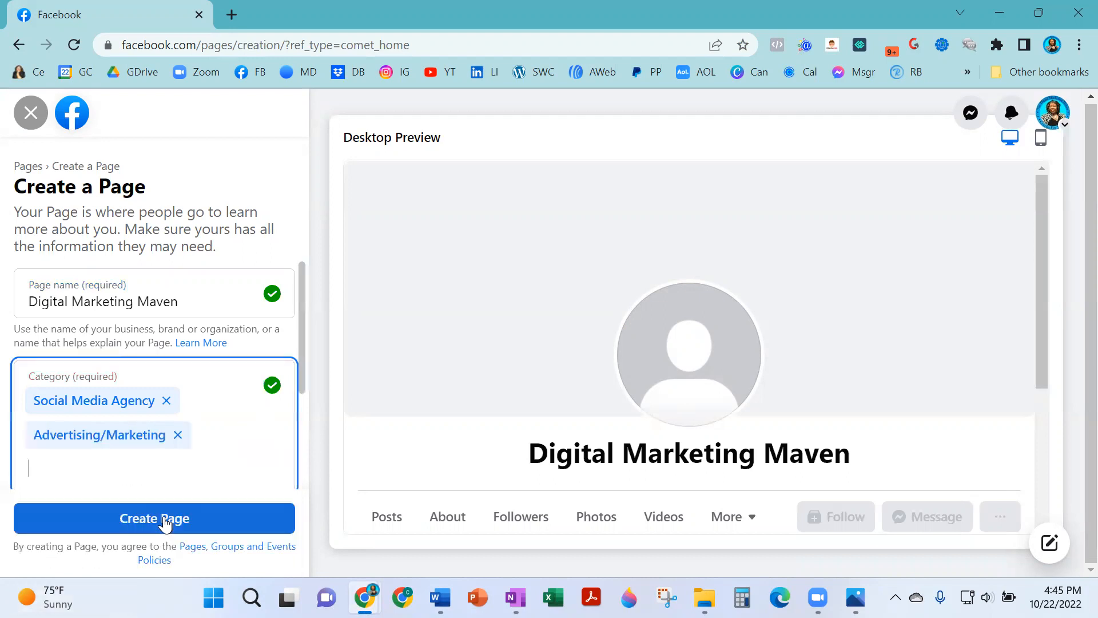
{"action": "type", "text": "business"}
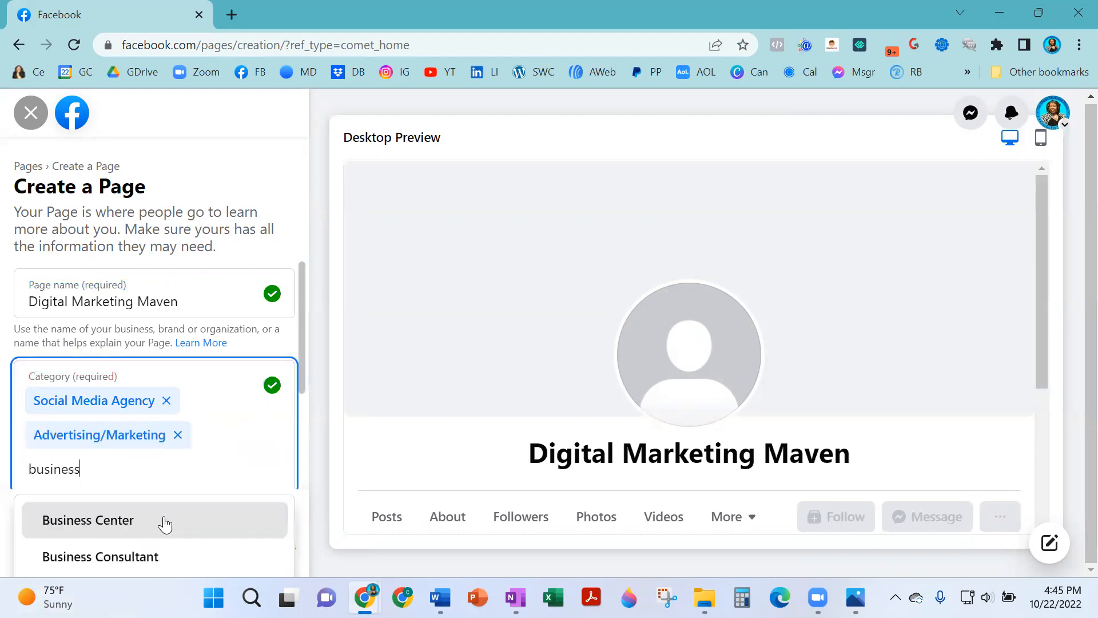
{"action": "left_click", "coordinate": [154, 556]}
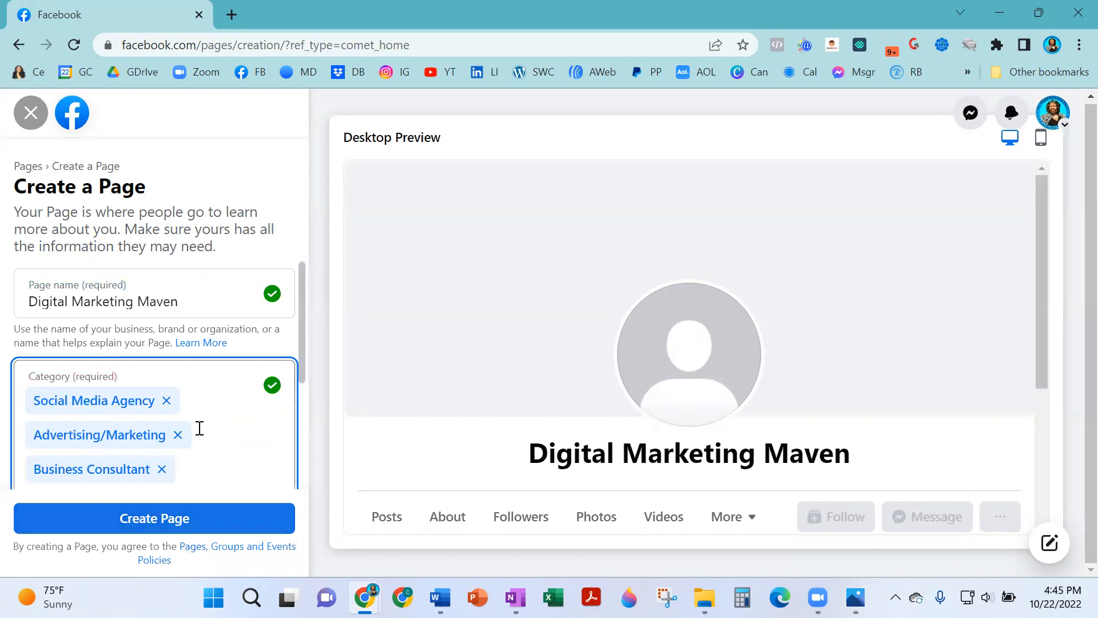
Move down to the Page's Bio field and open a new browser tab.
{"action": "scroll", "coordinate": [451, 392], "scroll_direction": "down", "scroll_amount": 3}
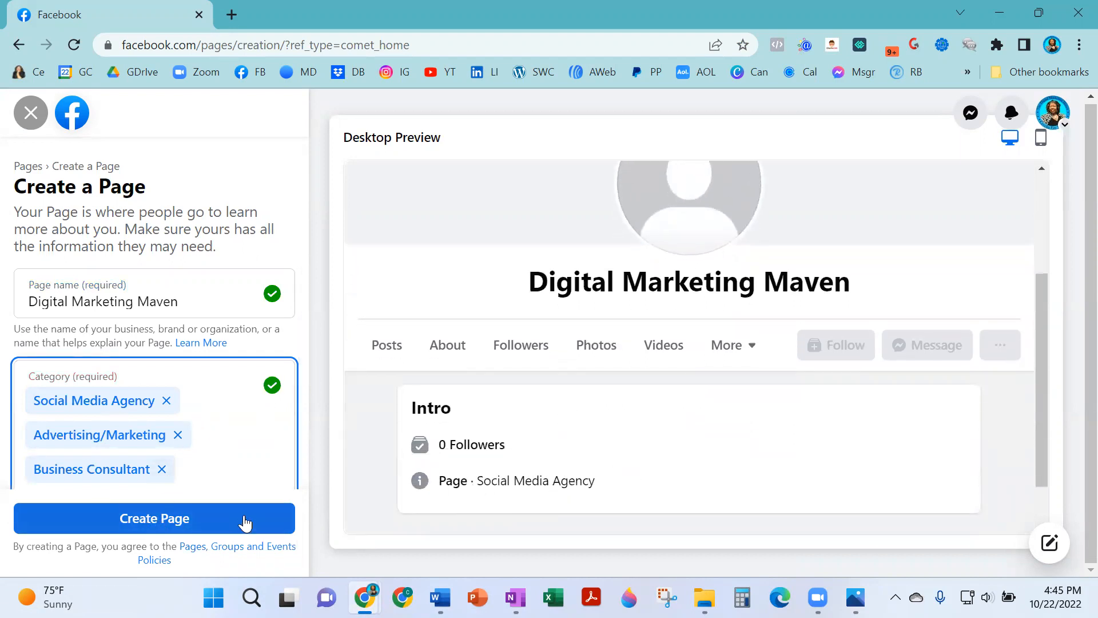
{"action": "scroll", "coordinate": [172, 412], "scroll_direction": "down", "scroll_amount": 3}
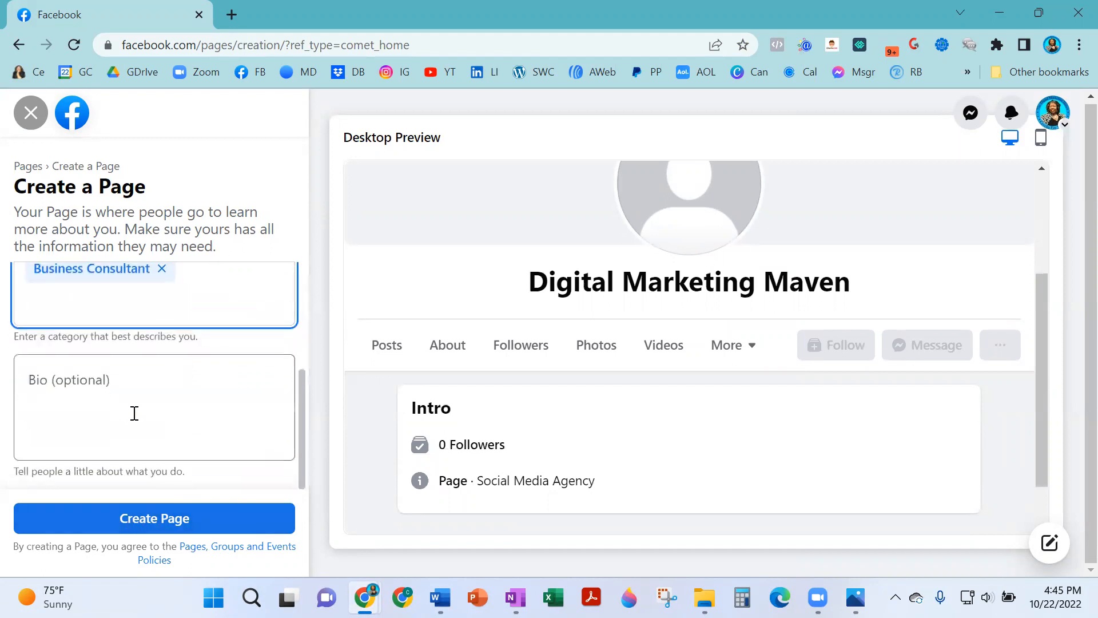
{"action": "left_click", "coordinate": [188, 375]}
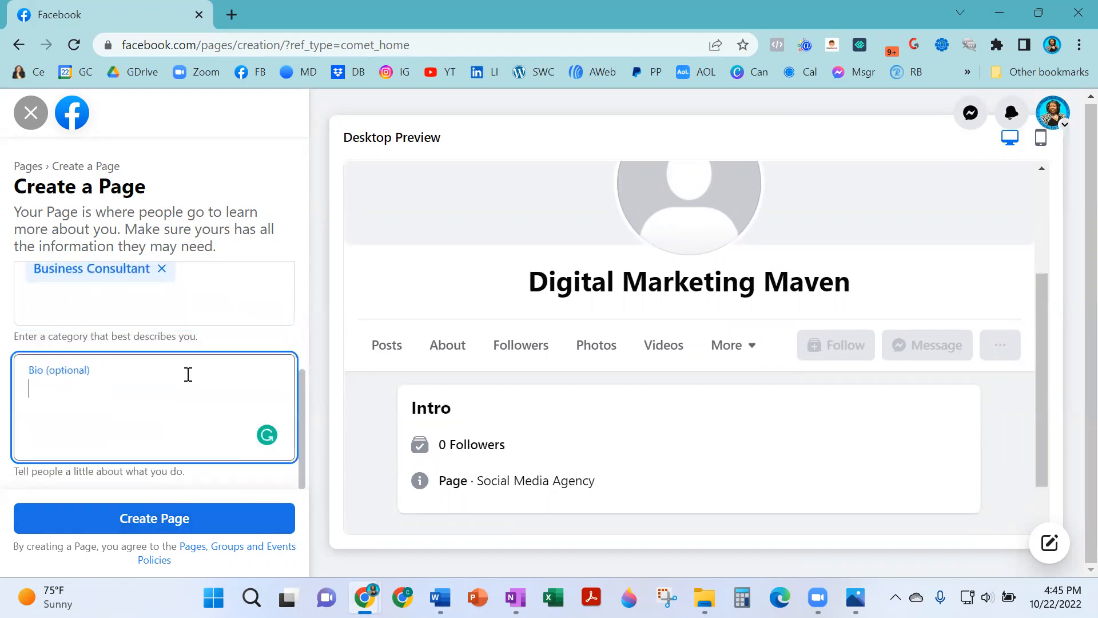
{"action": "left_click", "coordinate": [232, 9]}
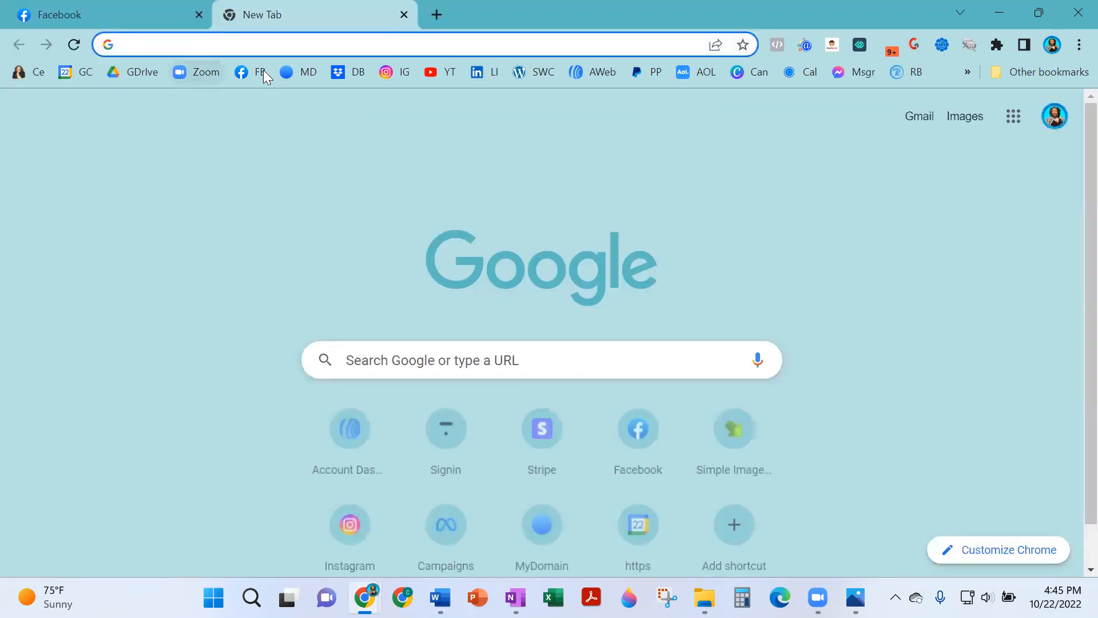
Copy the Intro bio from the personal profile in the new tab, then return to the form.
{"action": "left_click", "coordinate": [263, 69]}
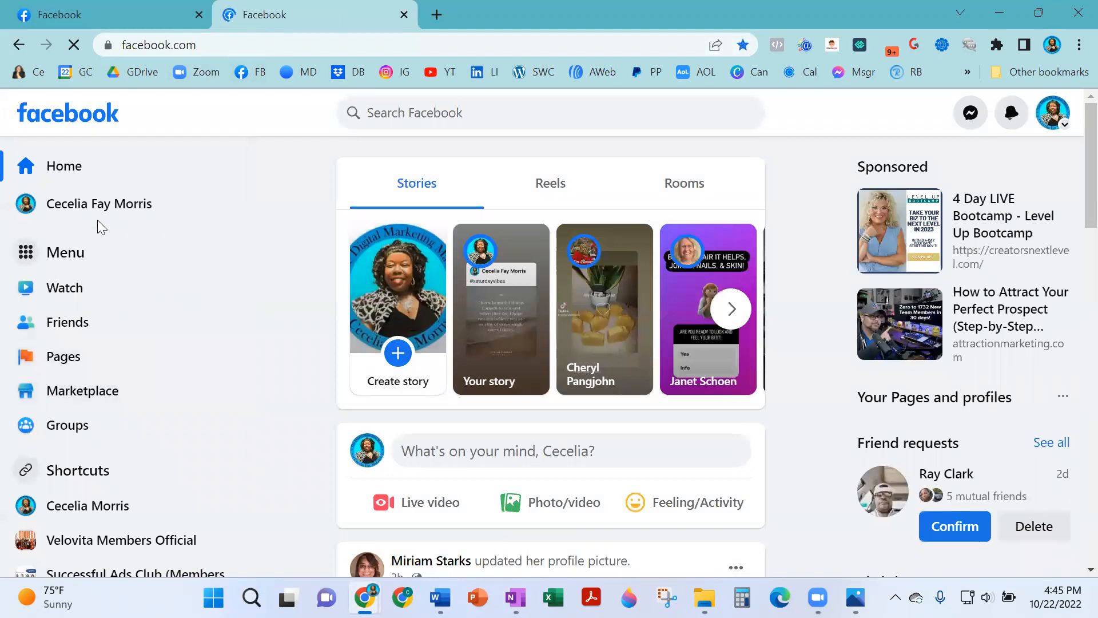
{"action": "left_click", "coordinate": [108, 193]}
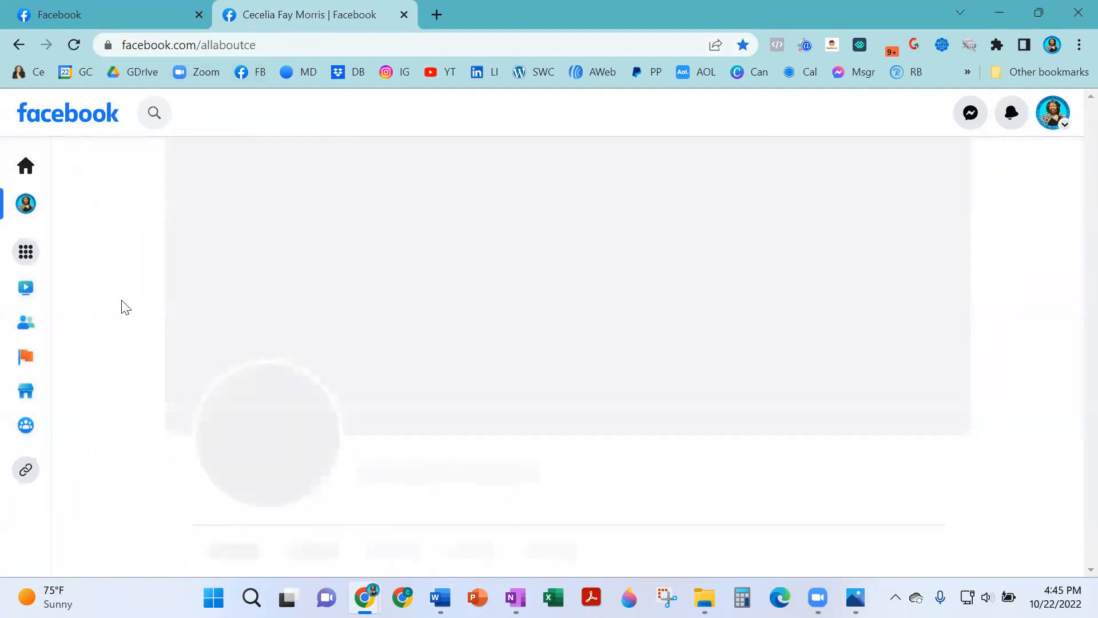
{"action": "scroll", "coordinate": [253, 405], "scroll_direction": "down", "scroll_amount": 5}
{"action": "scroll", "coordinate": [251, 403], "scroll_direction": "down", "scroll_amount": 1}
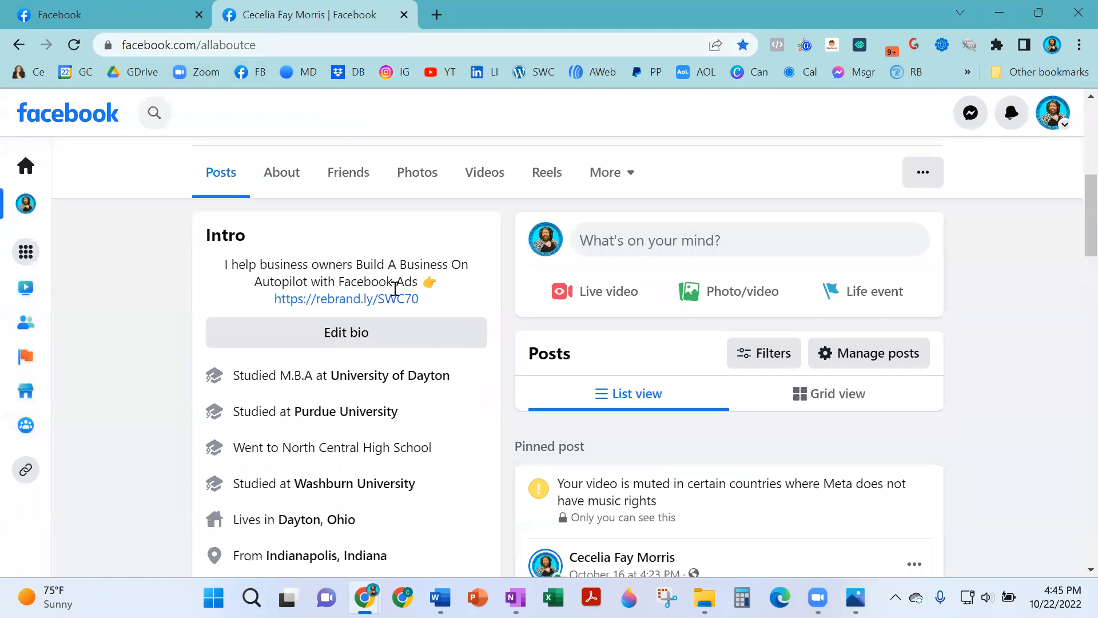
{"action": "left_click_drag", "start_coordinate": [428, 297], "coordinate": [250, 258]}
{"action": "right_click", "coordinate": [251, 259]}
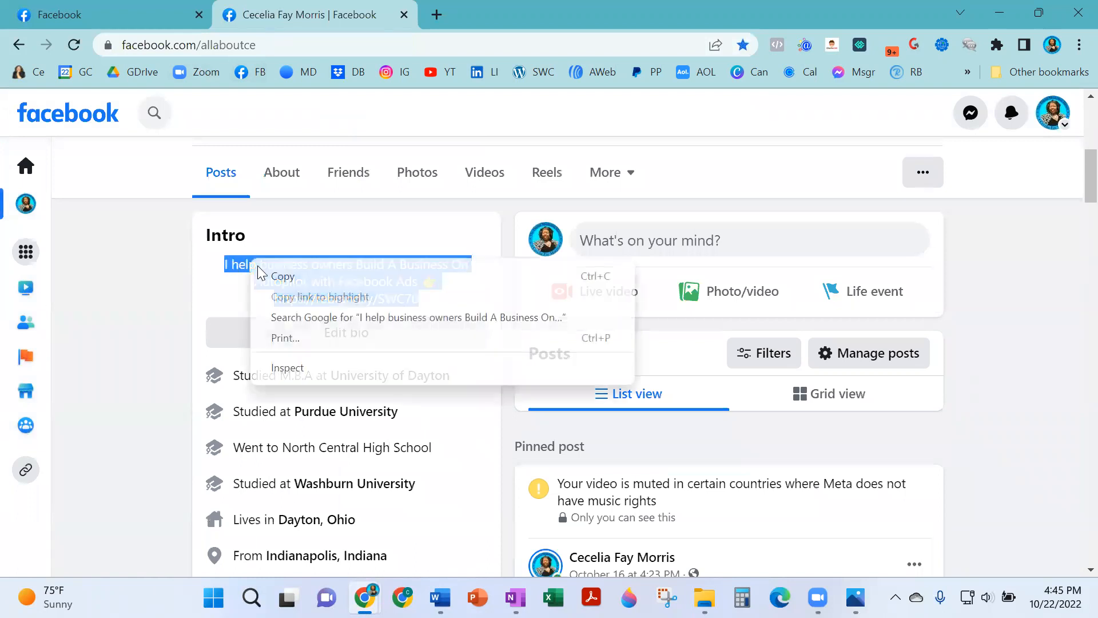
{"action": "left_click", "coordinate": [309, 276]}
{"action": "left_click", "coordinate": [109, 16]}
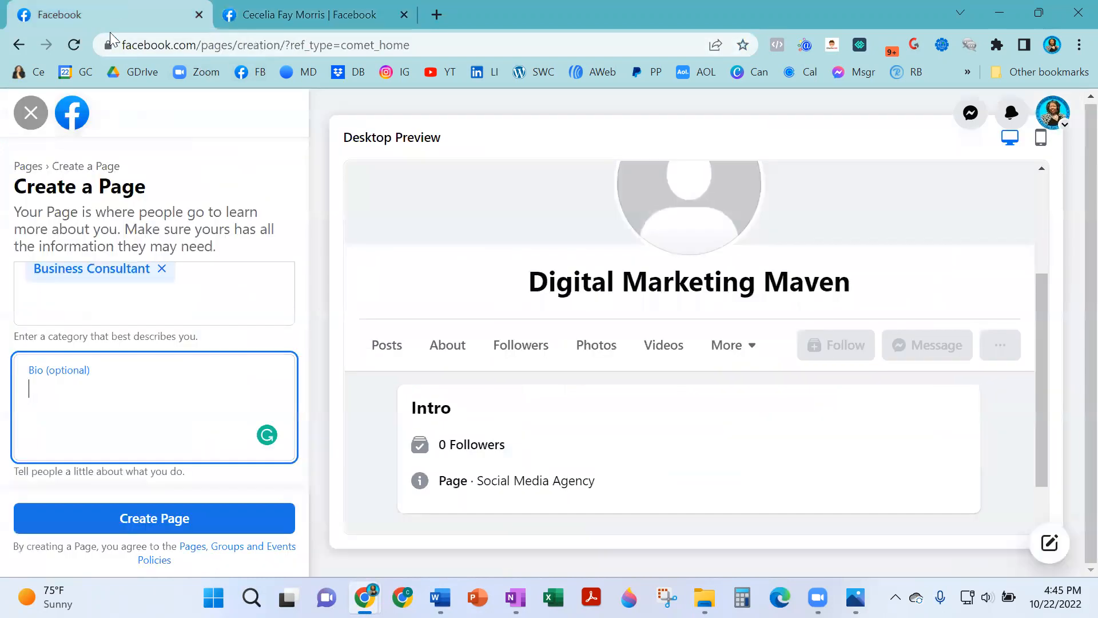
Paste the copied bio into the Bio field and create the Digital Marketing Maven Page.
{"action": "right_click", "coordinate": [142, 404]}
{"action": "left_click", "coordinate": [226, 264]}
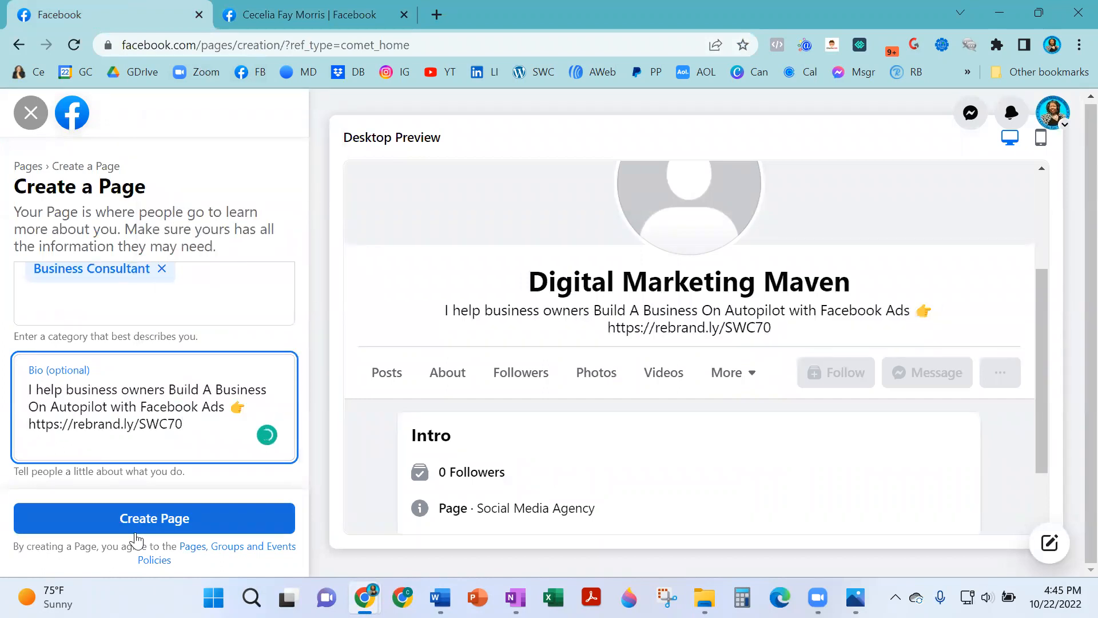
{"action": "left_click", "coordinate": [211, 527]}
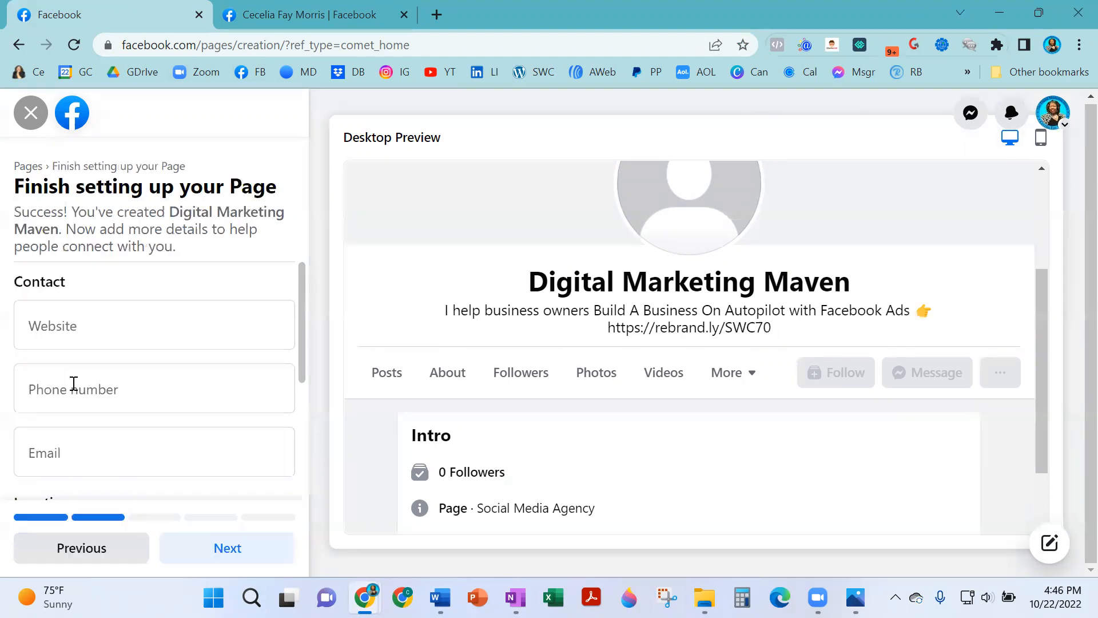
{"action": "left_click", "coordinate": [123, 325]}
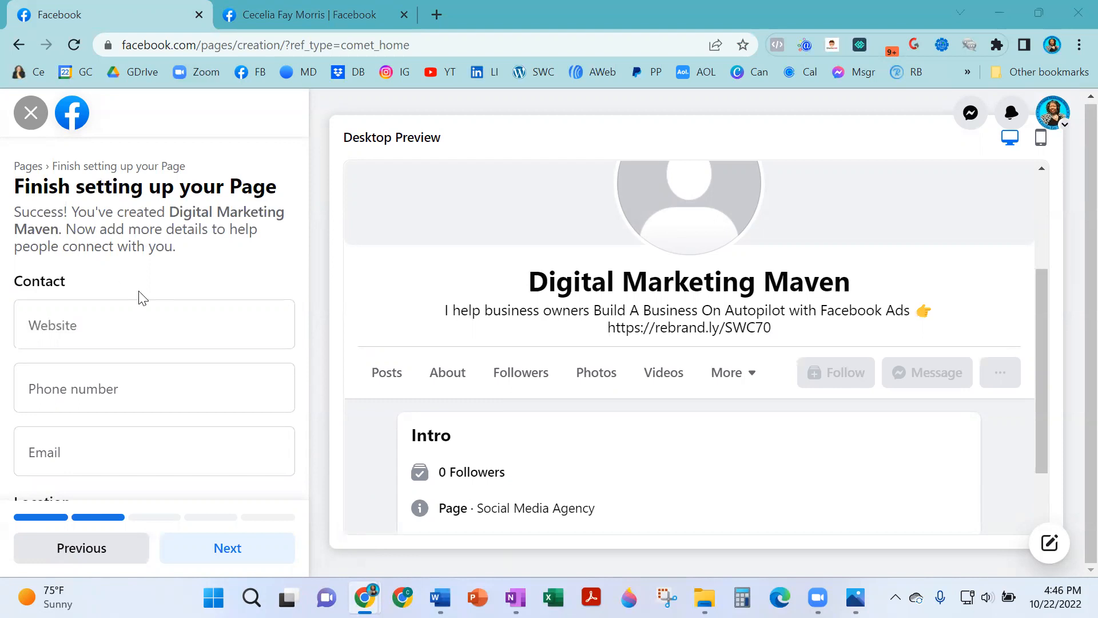
{"action": "left_click", "coordinate": [132, 336]}
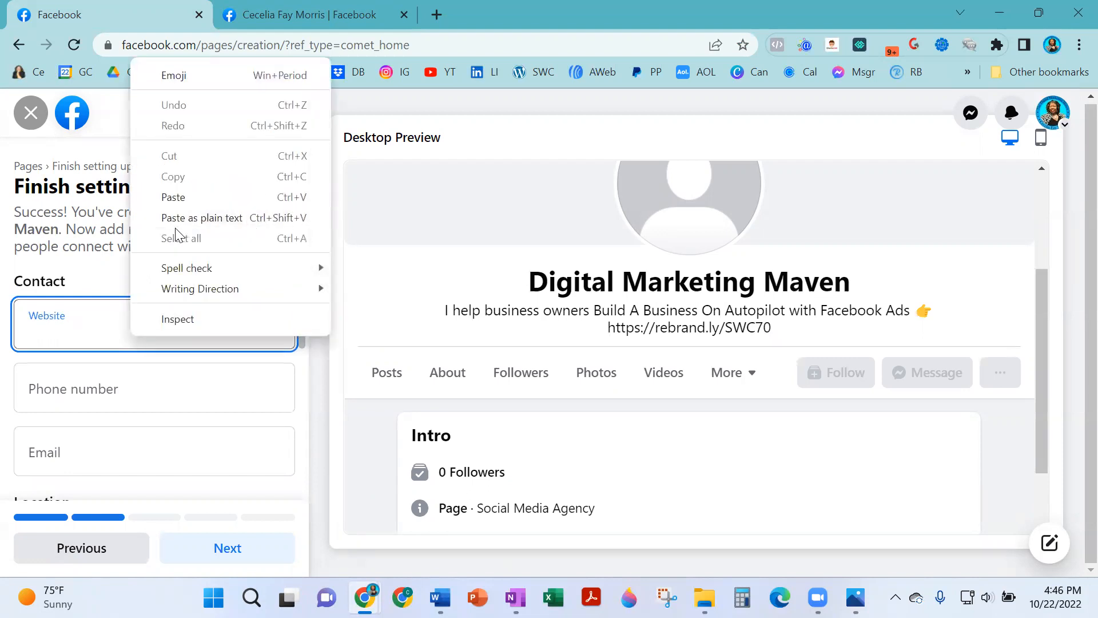
{"action": "left_click", "coordinate": [220, 197]}
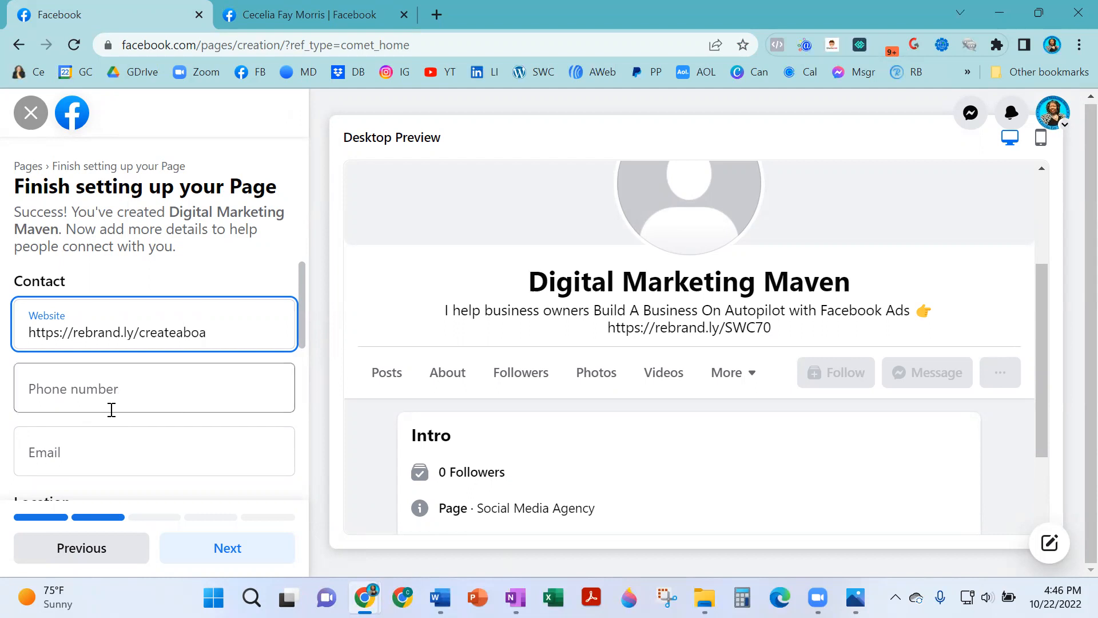
{"action": "scroll", "coordinate": [142, 387], "scroll_direction": "down", "scroll_amount": 1}
{"action": "left_click", "coordinate": [167, 296]}
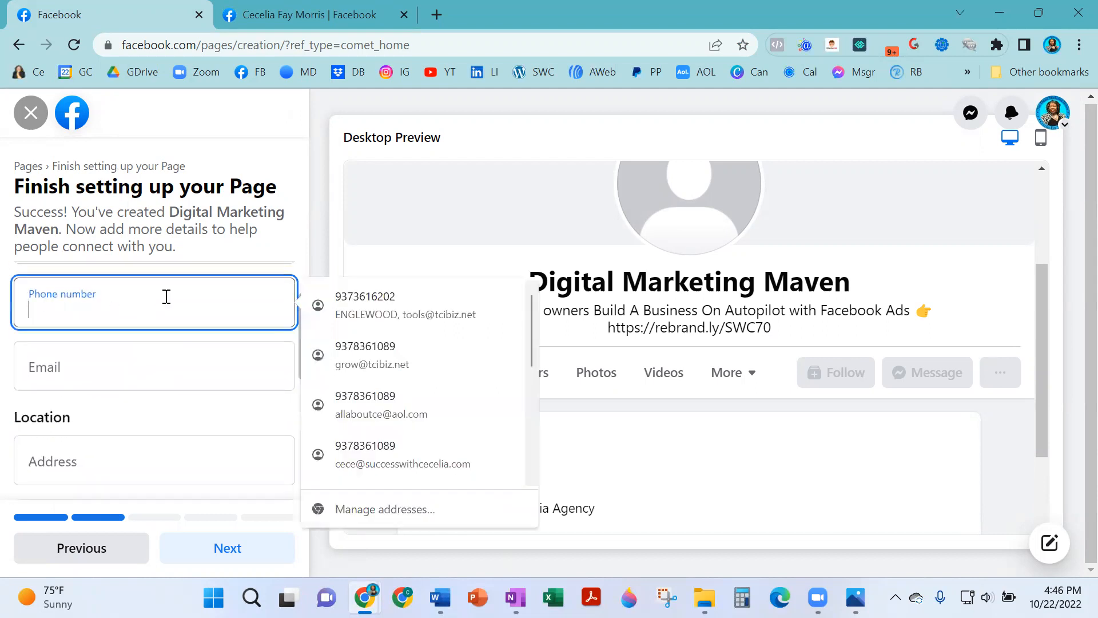
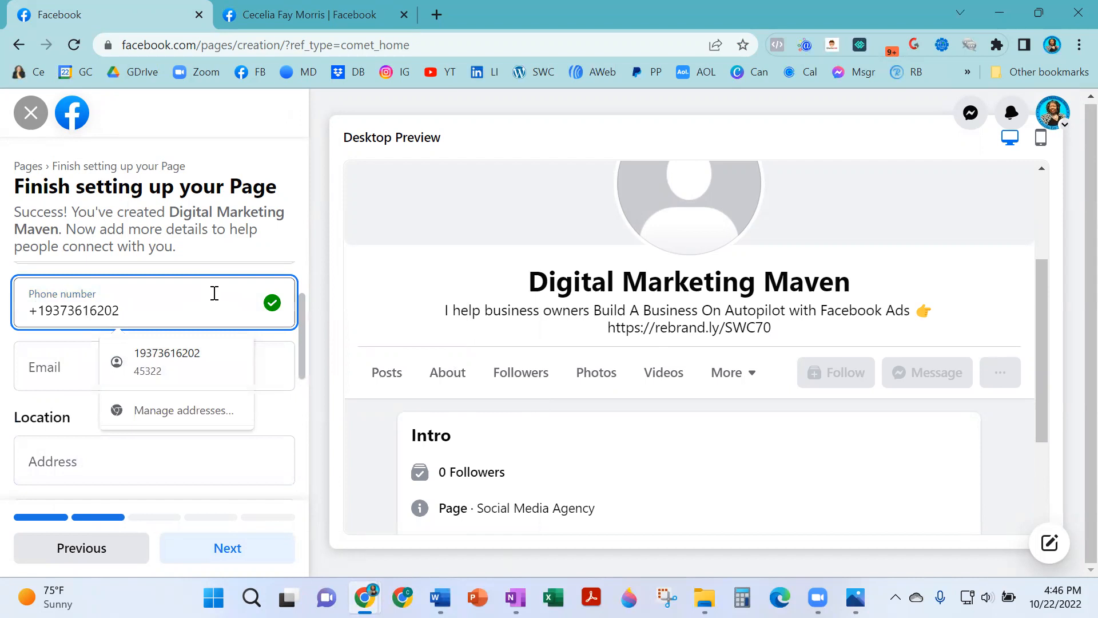
{"action": "left_click", "coordinate": [273, 254]}
{"action": "left_click", "coordinate": [160, 354]}
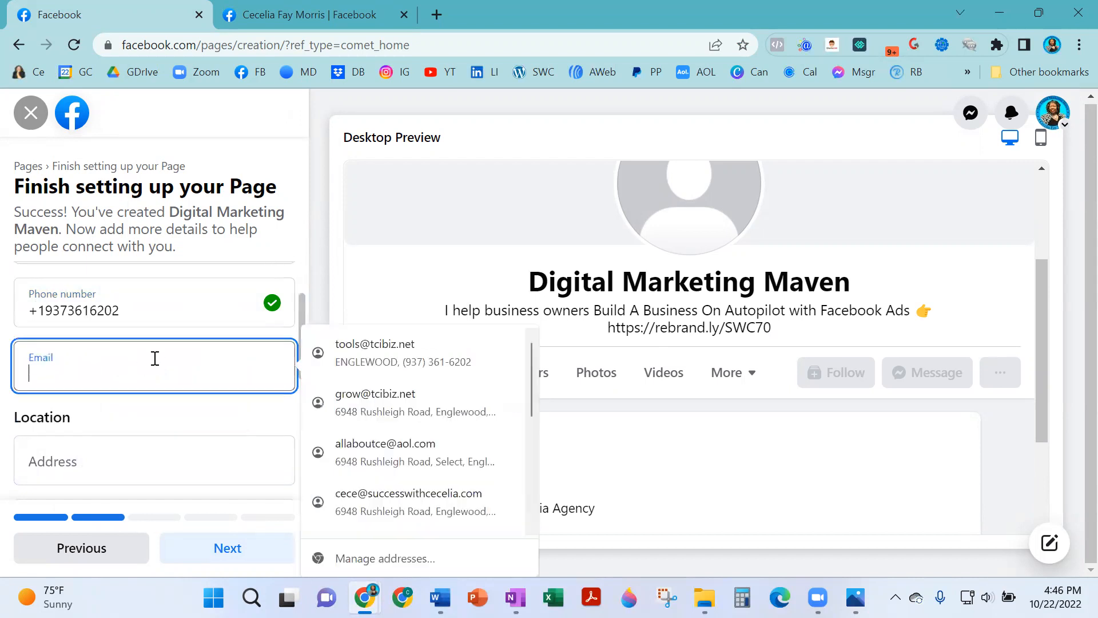
{"action": "left_click", "coordinate": [397, 335]}
{"action": "double_click", "coordinate": [53, 378]}
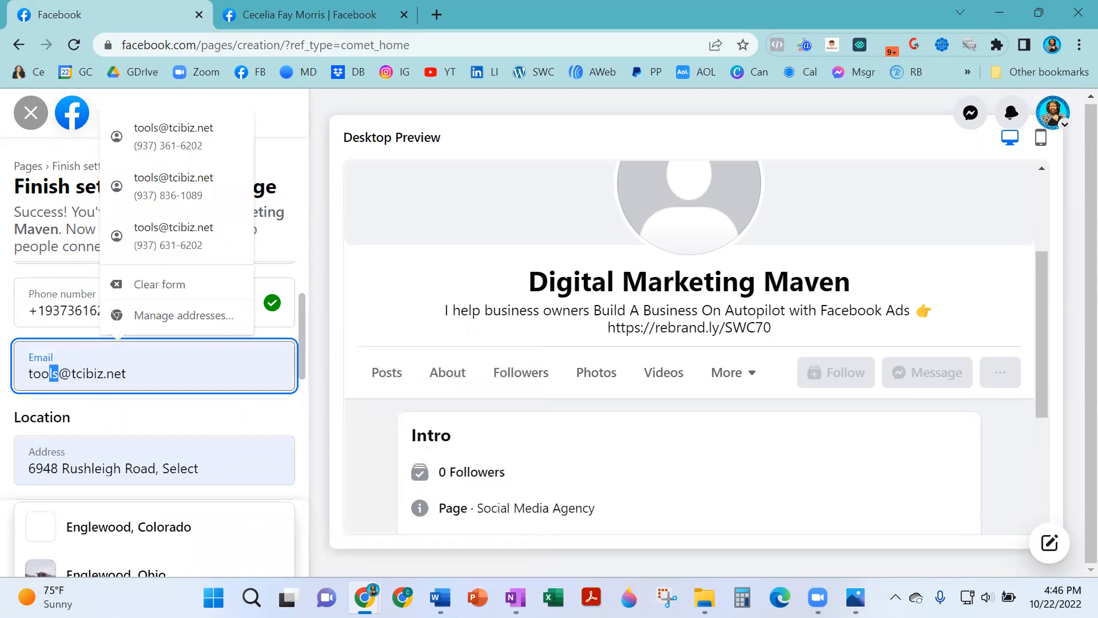
{"action": "type", "text": "ssuppo"}
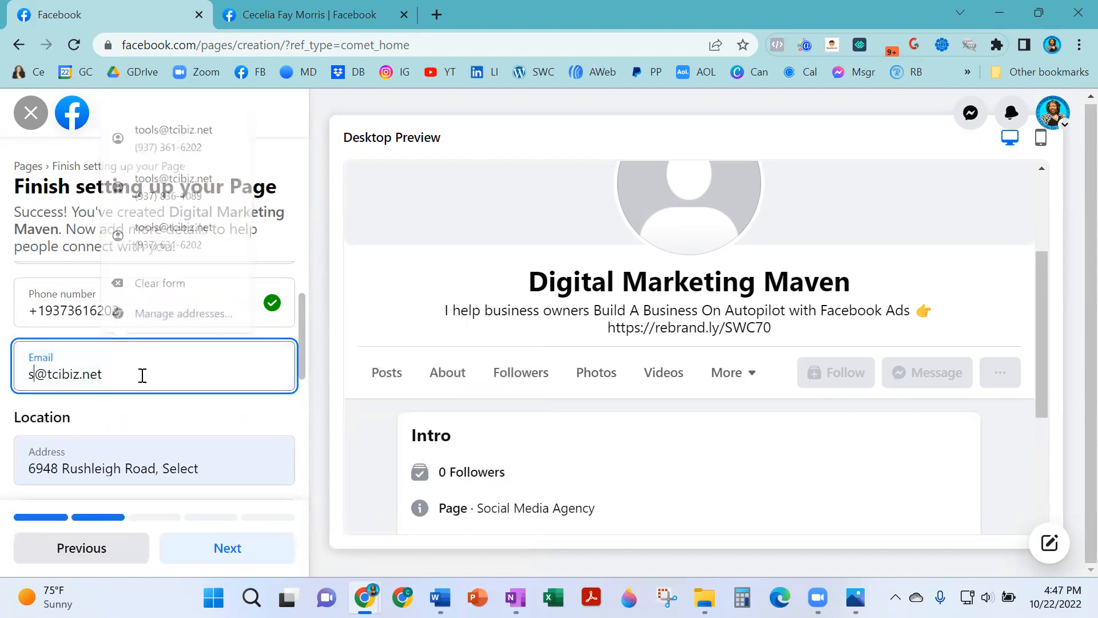
{"action": "key", "text": "BackSpace"}
{"action": "key", "text": "BackSpace"}
{"action": "key", "text": "BackSpace"}
{"action": "key", "text": "BackSpace"}
{"action": "key", "text": "BackSpace"}
{"action": "type", "text": "upport"}
Clear the pre-filled street address, city ENGLEWOOD and zip code 45322.
{"action": "scroll", "coordinate": [142, 416], "scroll_direction": "down", "scroll_amount": 1}
{"action": "left_click", "coordinate": [231, 369]}
{"action": "double_click", "coordinate": [219, 384]}
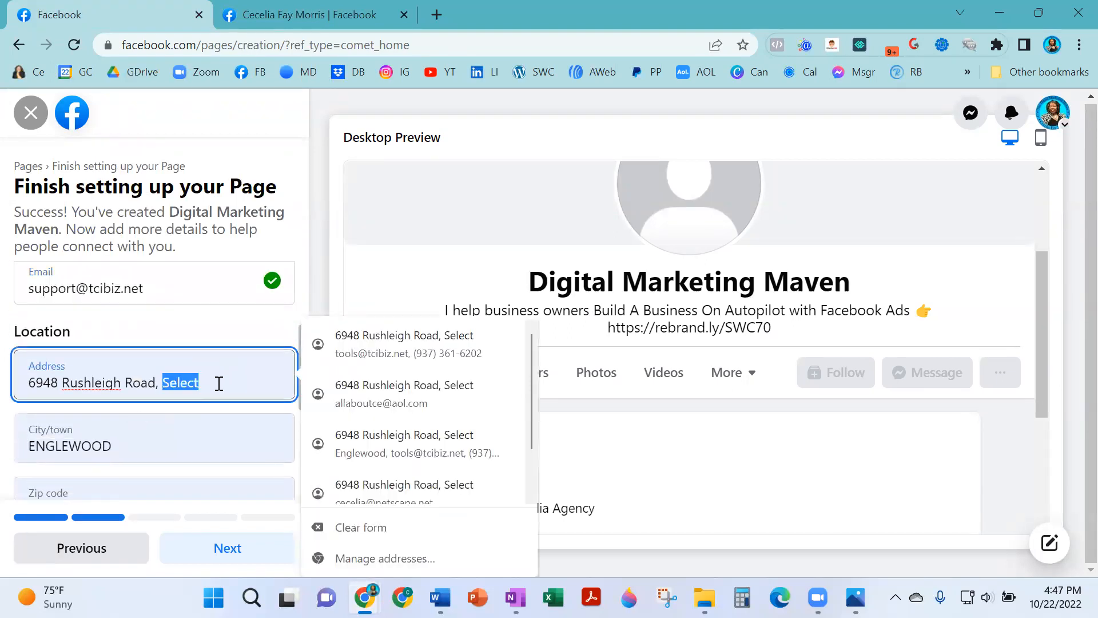
{"action": "key", "text": "ctrl+a"}
{"action": "key", "text": "BackSpace"}
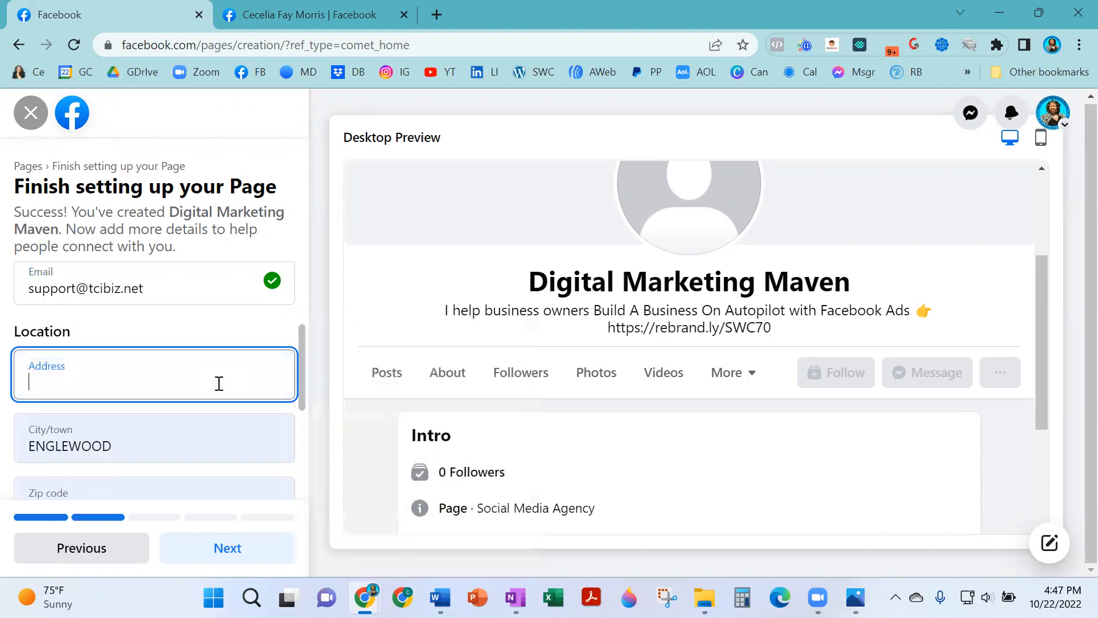
{"action": "double_click", "coordinate": [162, 442]}
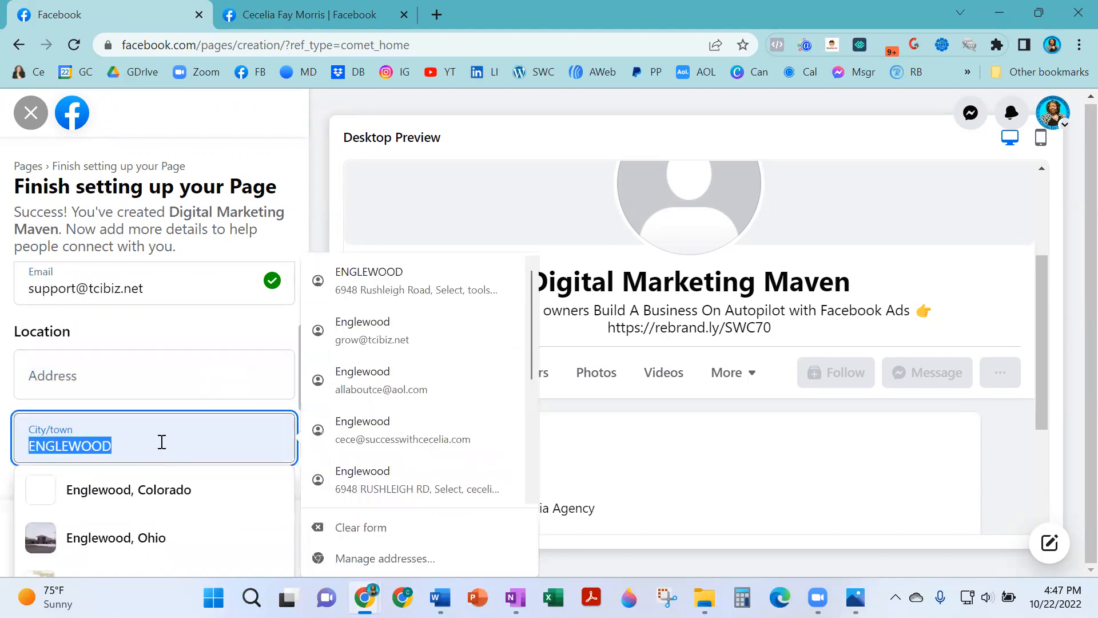
{"action": "key", "text": "BackSpace"}
{"action": "scroll", "coordinate": [154, 400], "scroll_direction": "down", "scroll_amount": 3}
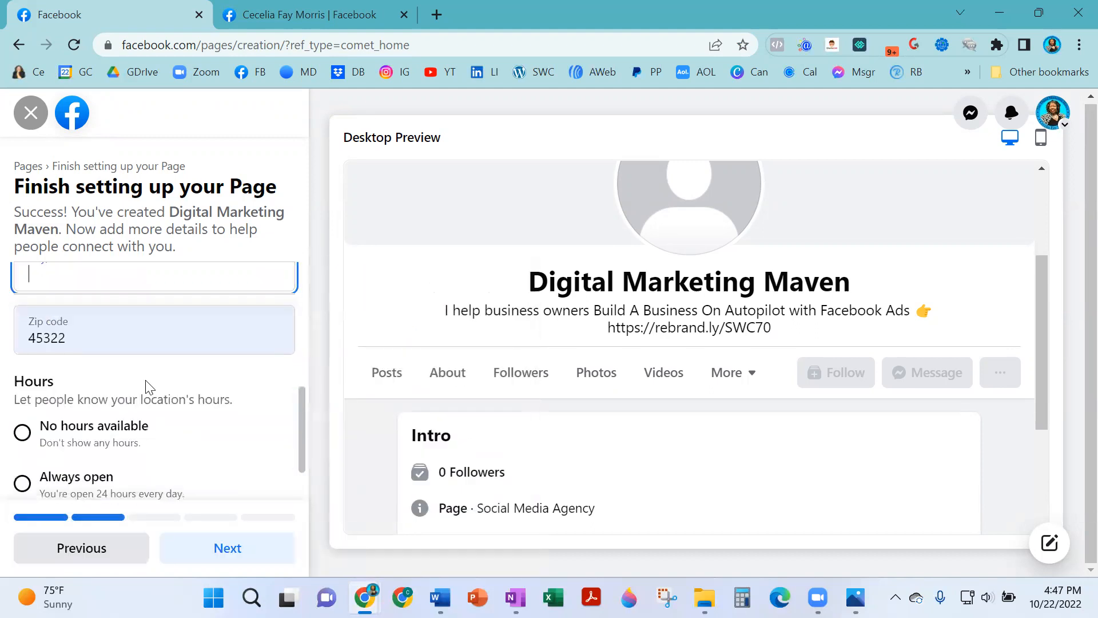
{"action": "left_click", "coordinate": [149, 339]}
{"action": "double_click", "coordinate": [149, 339]}
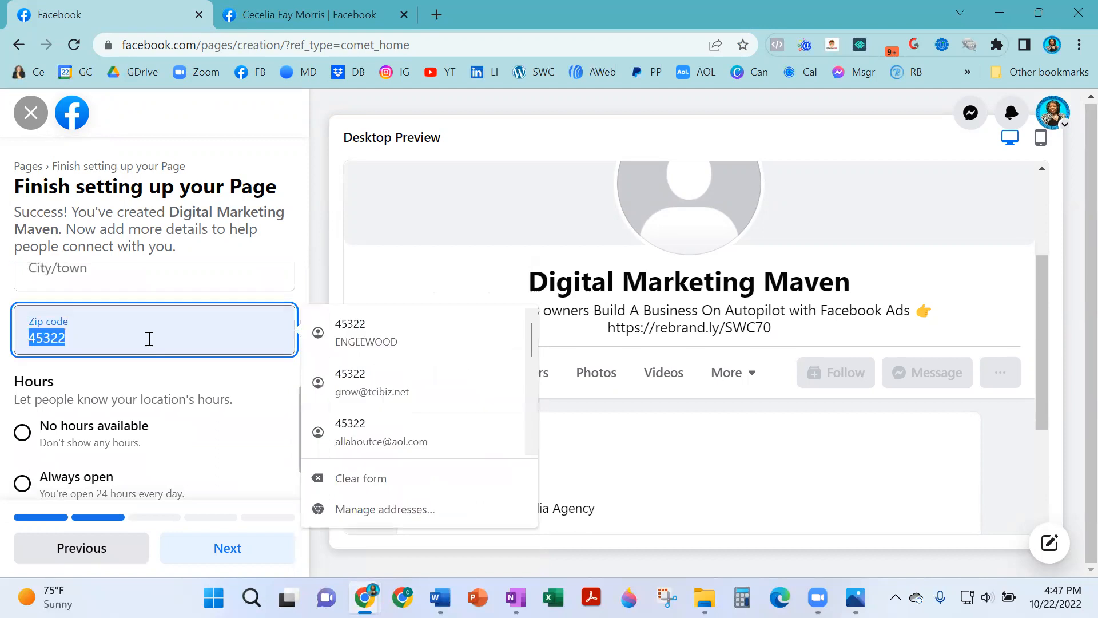
{"action": "key", "text": "BackSpace"}
Set the Page hours to Always open and continue to the next step.
{"action": "scroll", "coordinate": [103, 480], "scroll_direction": "down", "scroll_amount": 2}
{"action": "left_click", "coordinate": [23, 405]}
{"action": "scroll", "coordinate": [223, 292], "scroll_direction": "up", "scroll_amount": 5}
{"action": "scroll", "coordinate": [66, 346], "scroll_direction": "down", "scroll_amount": 3}
{"action": "scroll", "coordinate": [66, 346], "scroll_direction": "down", "scroll_amount": 1}
{"action": "scroll", "coordinate": [101, 335], "scroll_direction": "up", "scroll_amount": 2}
{"action": "scroll", "coordinate": [142, 360], "scroll_direction": "up", "scroll_amount": 3}
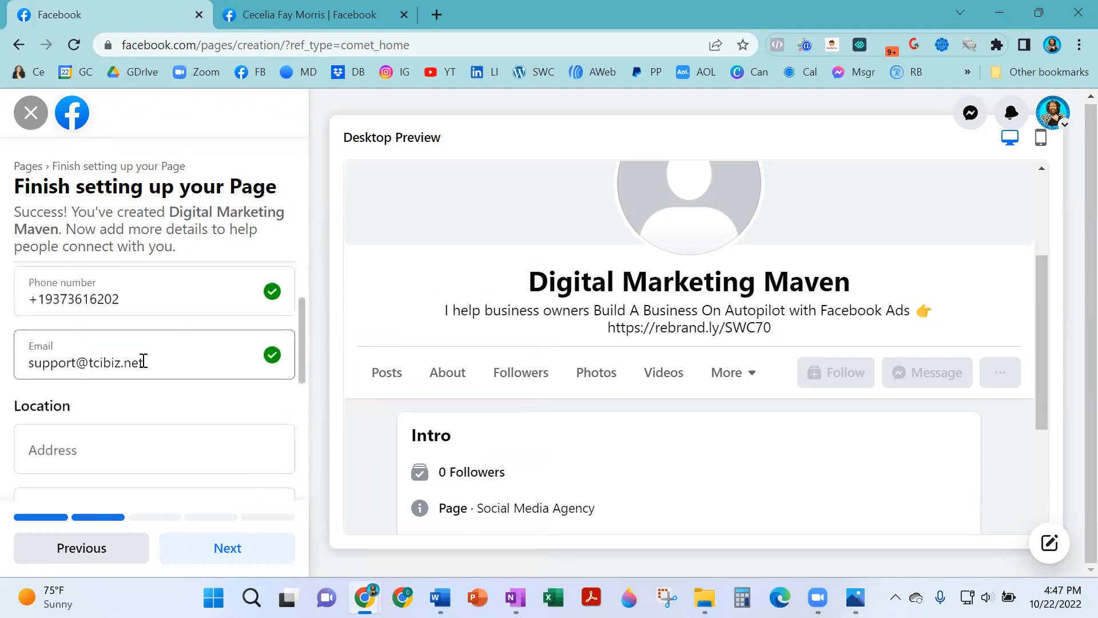
{"action": "scroll", "coordinate": [154, 332], "scroll_direction": "down", "scroll_amount": 4}
{"action": "scroll", "coordinate": [122, 392], "scroll_direction": "down", "scroll_amount": 2}
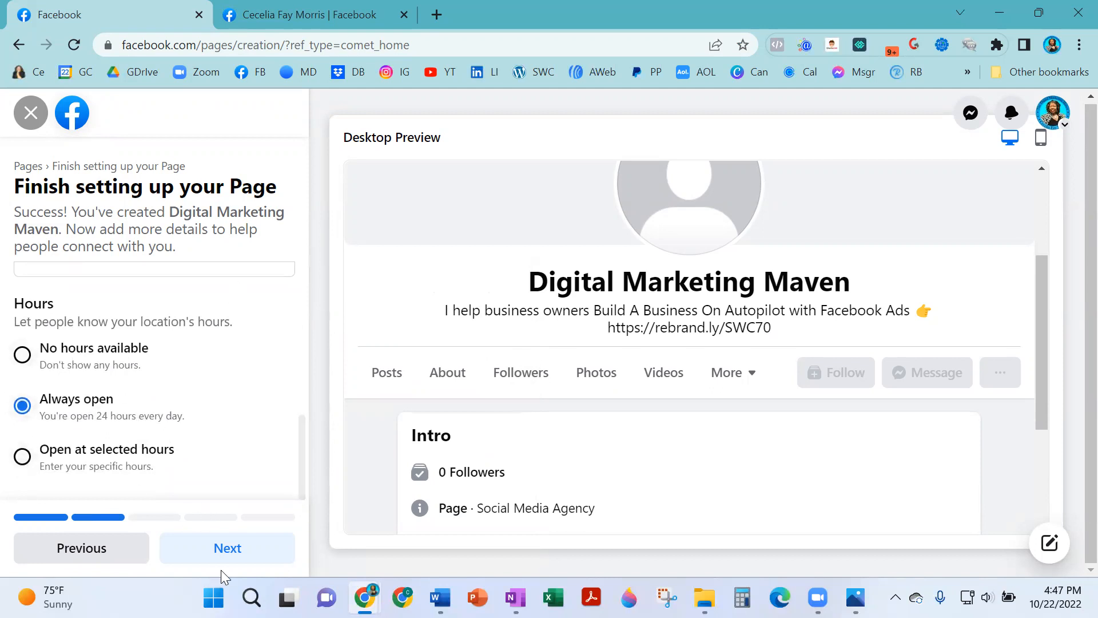
{"action": "left_click", "coordinate": [234, 549]}
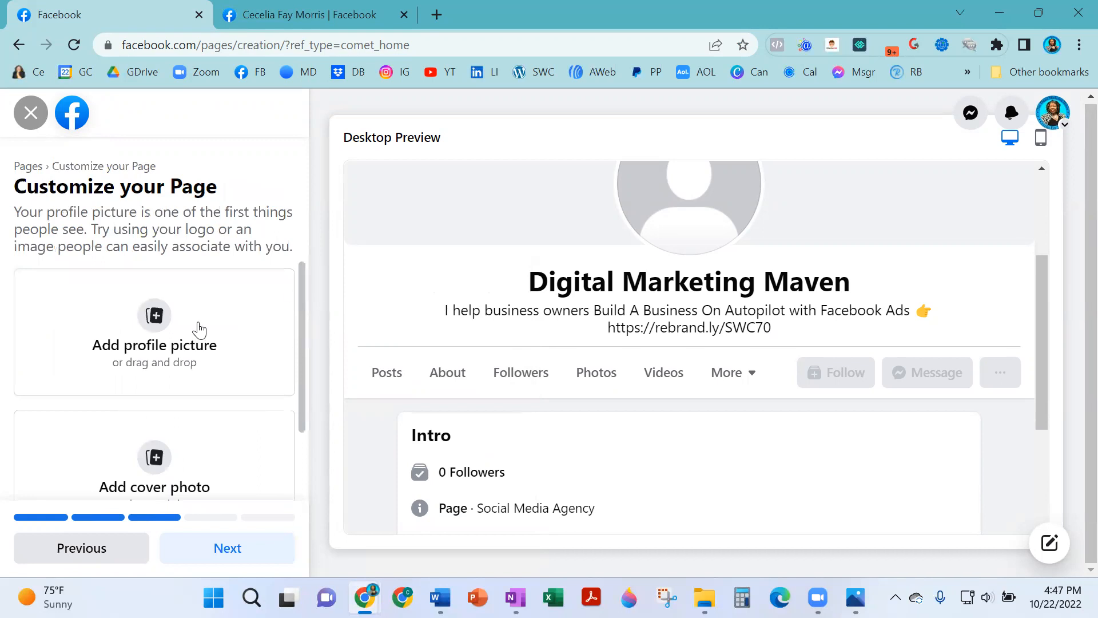
{"action": "left_click", "coordinate": [165, 319]}
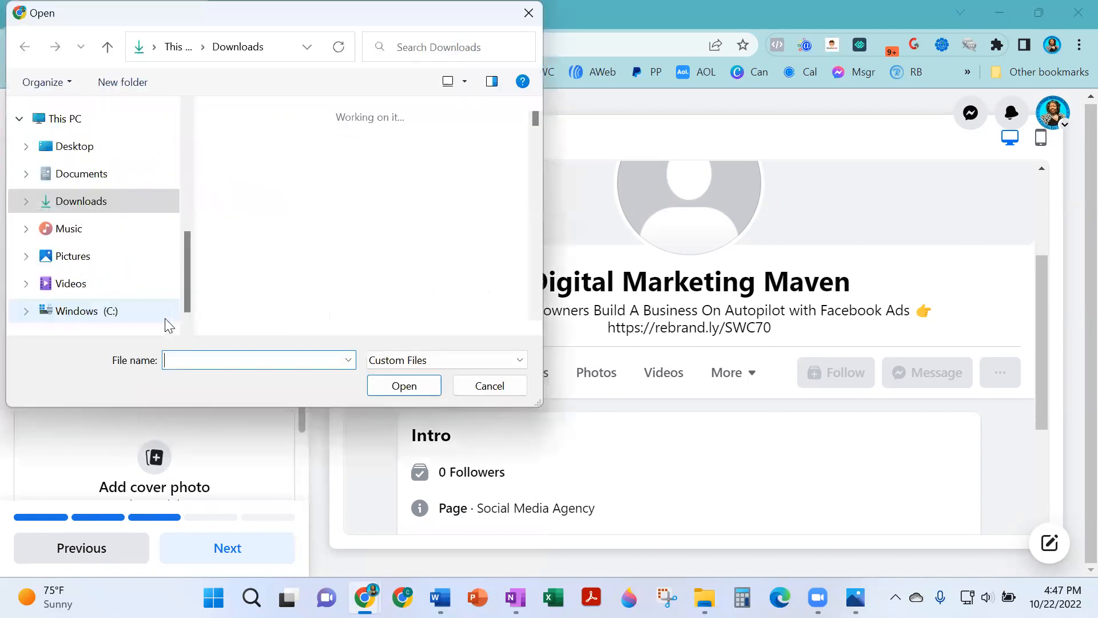
{"action": "scroll", "coordinate": [292, 238], "scroll_direction": "down", "scroll_amount": 10}
{"action": "scroll", "coordinate": [291, 236], "scroll_direction": "down", "scroll_amount": 2}
{"action": "scroll", "coordinate": [309, 218], "scroll_direction": "up", "scroll_amount": 5}
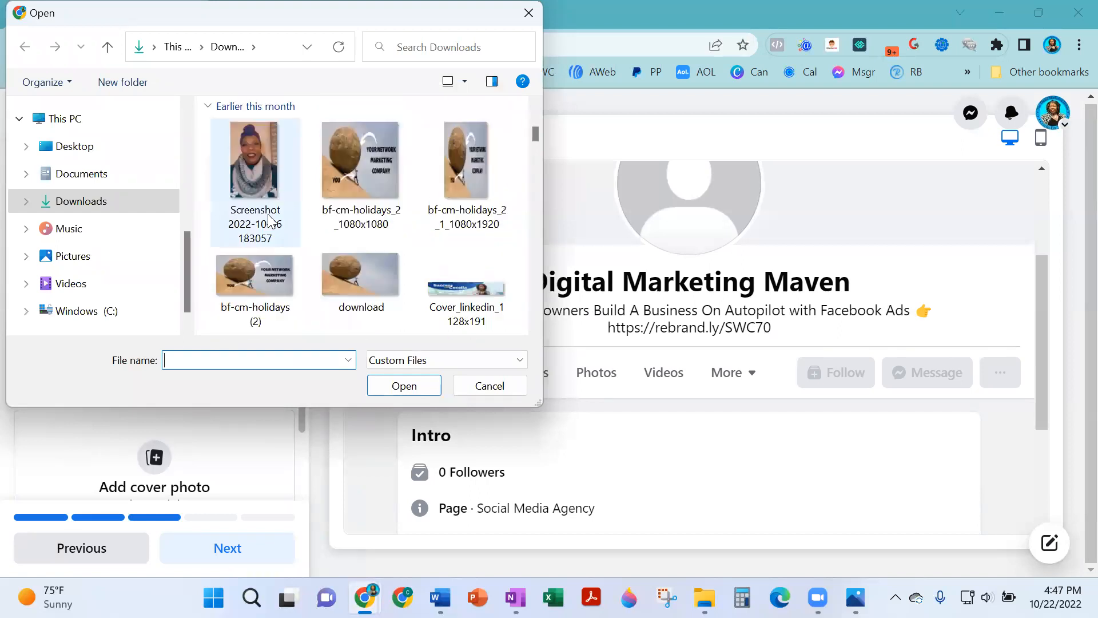
{"action": "scroll", "coordinate": [275, 241], "scroll_direction": "down", "scroll_amount": 5}
{"action": "scroll", "coordinate": [309, 252], "scroll_direction": "down", "scroll_amount": 5}
{"action": "left_click", "coordinate": [476, 238]}
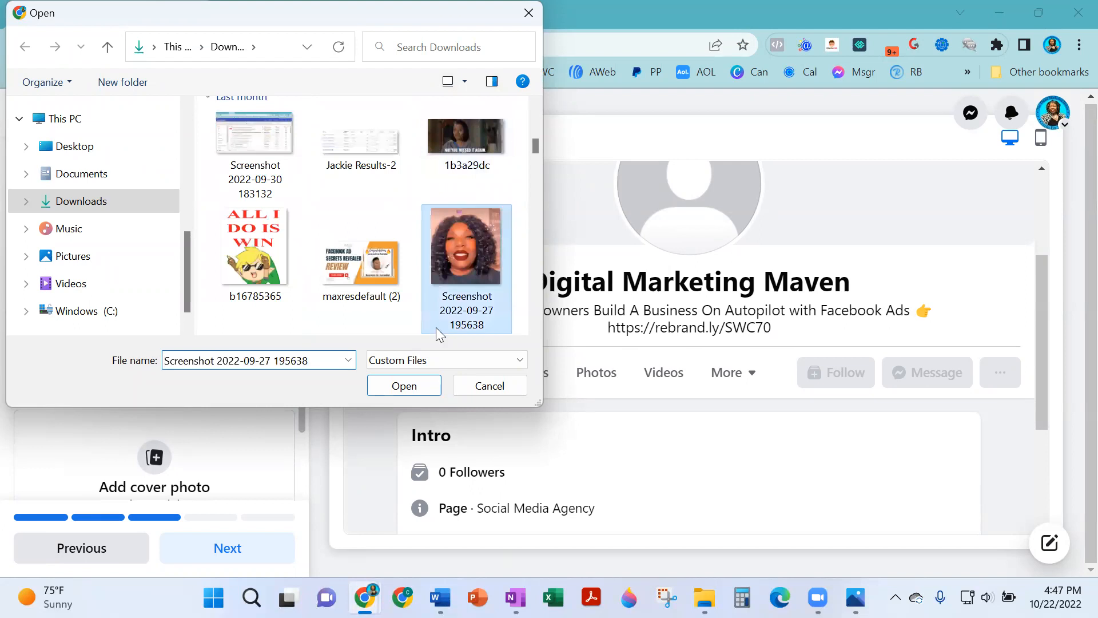
{"action": "left_click", "coordinate": [404, 385]}
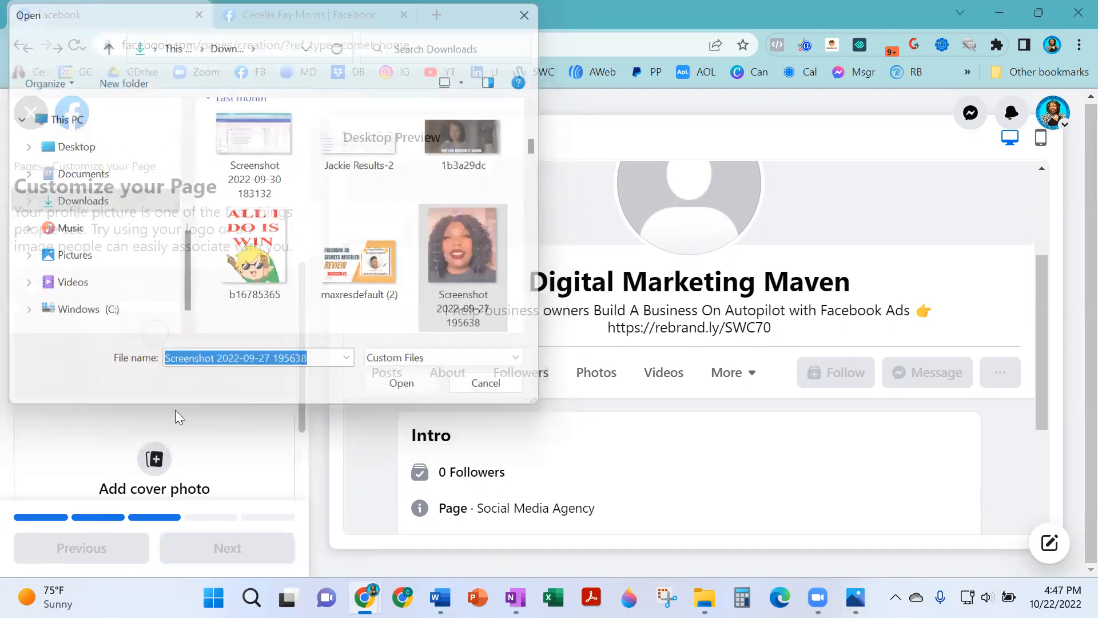
{"action": "left_click", "coordinate": [155, 459]}
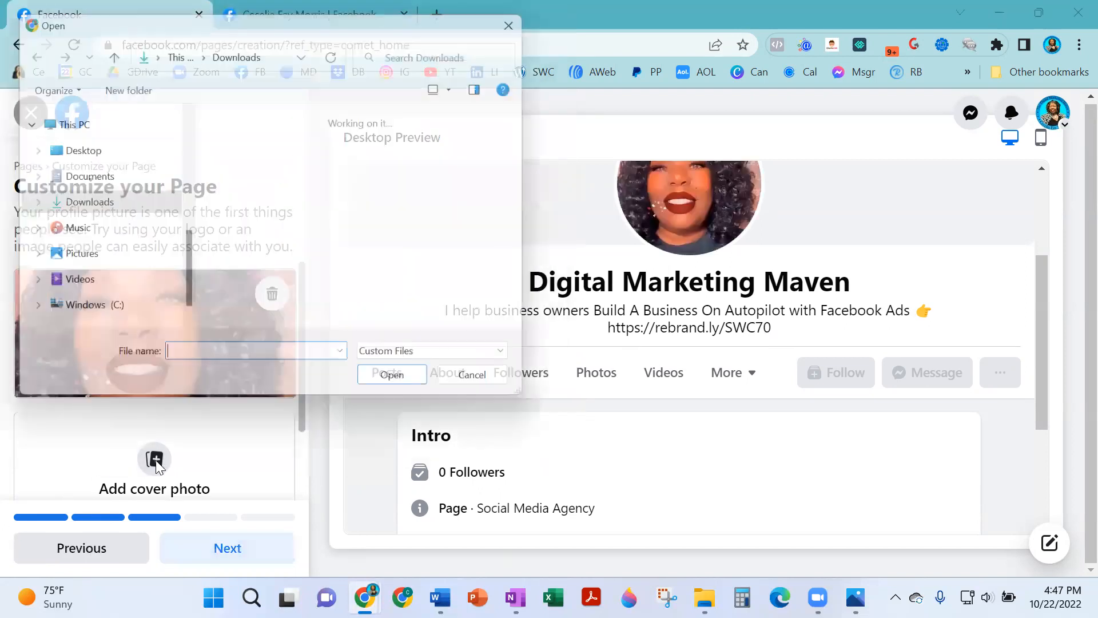
Upload build_wealth_1_850x320 as the cover photo and scroll down the Customize panel.
{"action": "scroll", "coordinate": [302, 221], "scroll_direction": "down", "scroll_amount": 10}
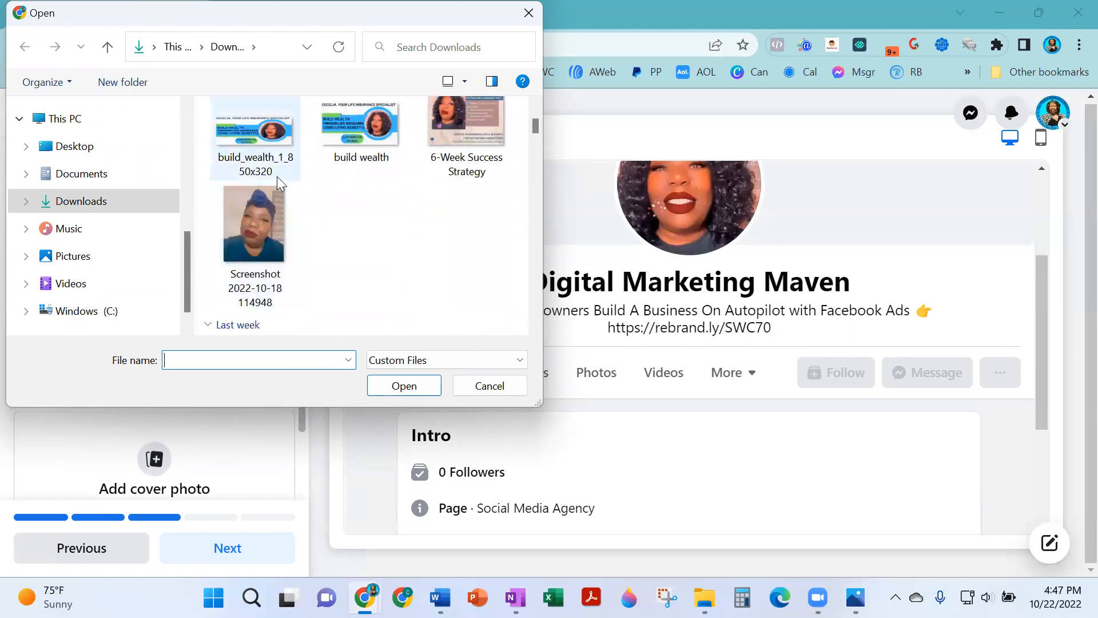
{"action": "left_click", "coordinate": [255, 134]}
{"action": "left_click", "coordinate": [429, 393]}
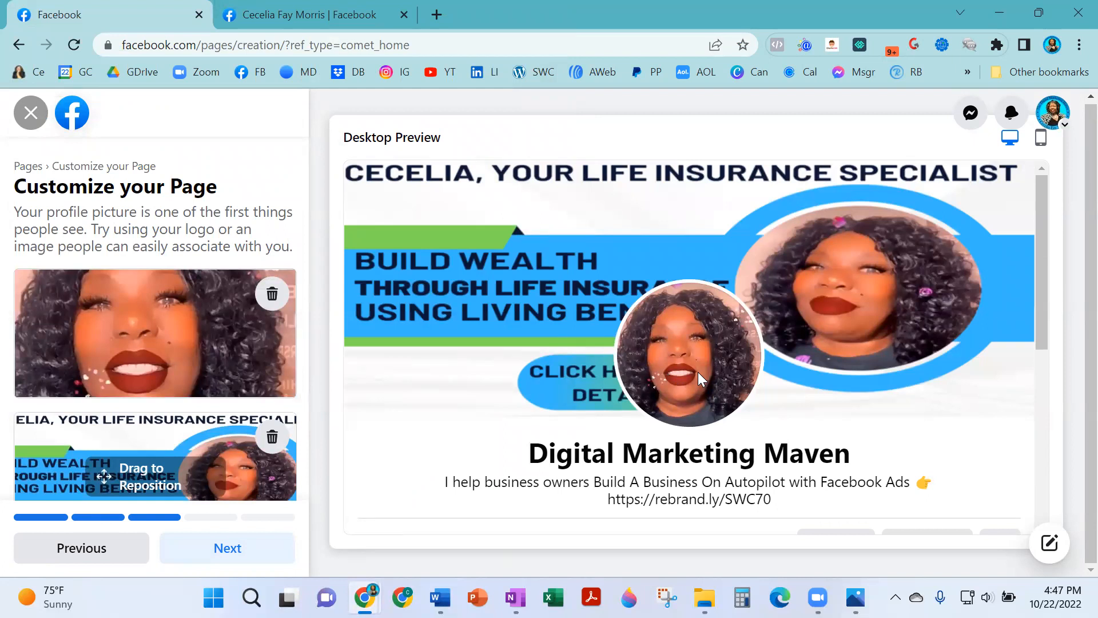
{"action": "scroll", "coordinate": [537, 352], "scroll_direction": "down", "scroll_amount": 3}
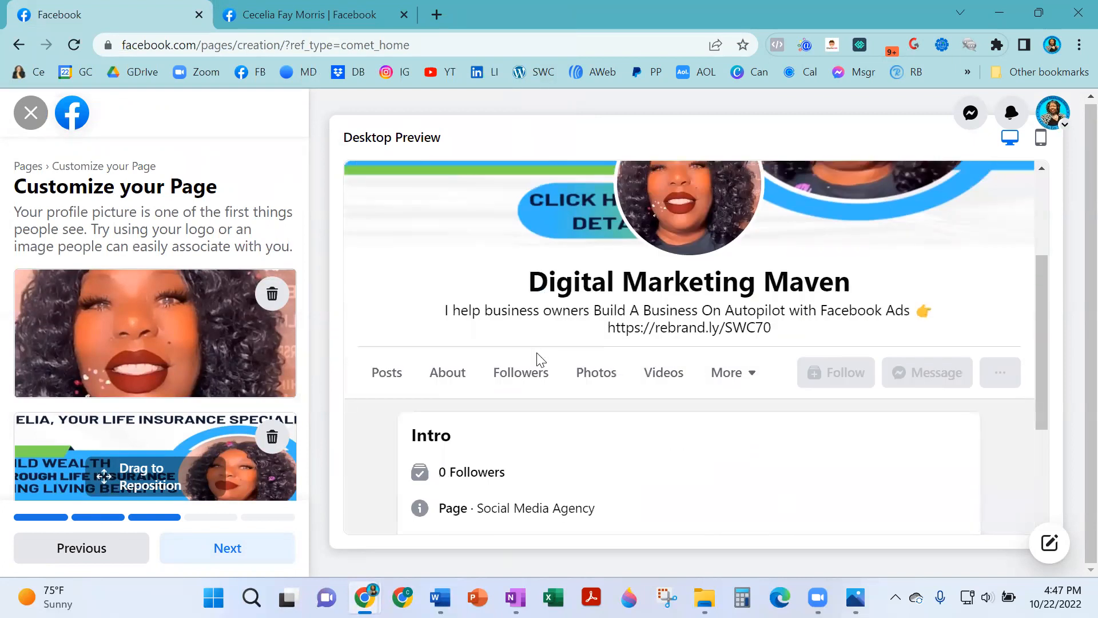
{"action": "scroll", "coordinate": [257, 383], "scroll_direction": "down", "scroll_amount": 1}
{"action": "scroll", "coordinate": [257, 384], "scroll_direction": "down", "scroll_amount": 2}
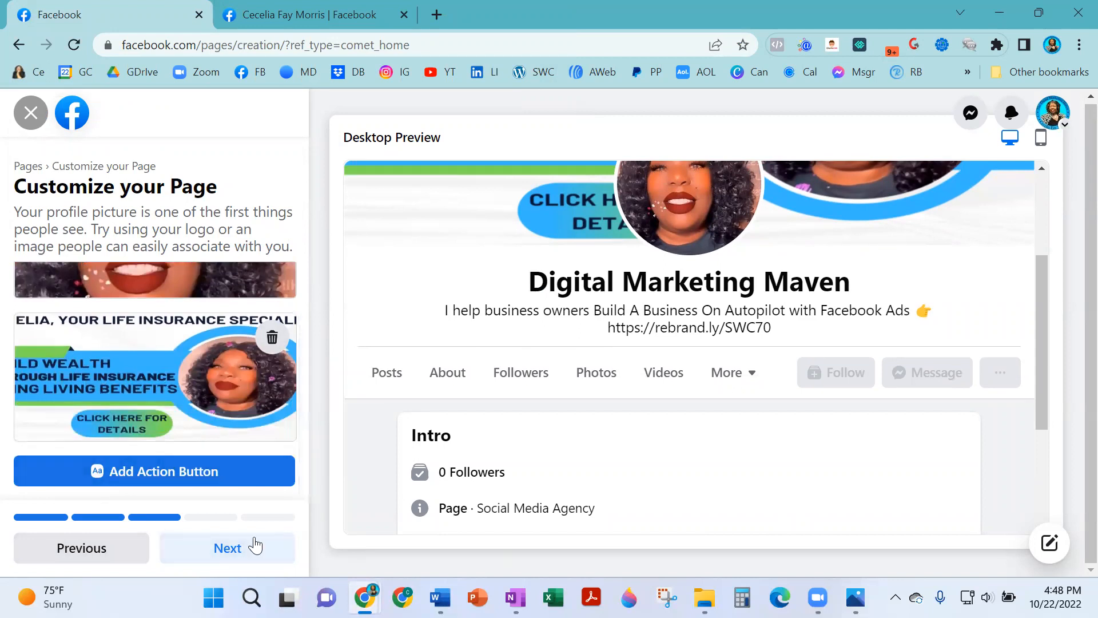
{"action": "left_click", "coordinate": [239, 476]}
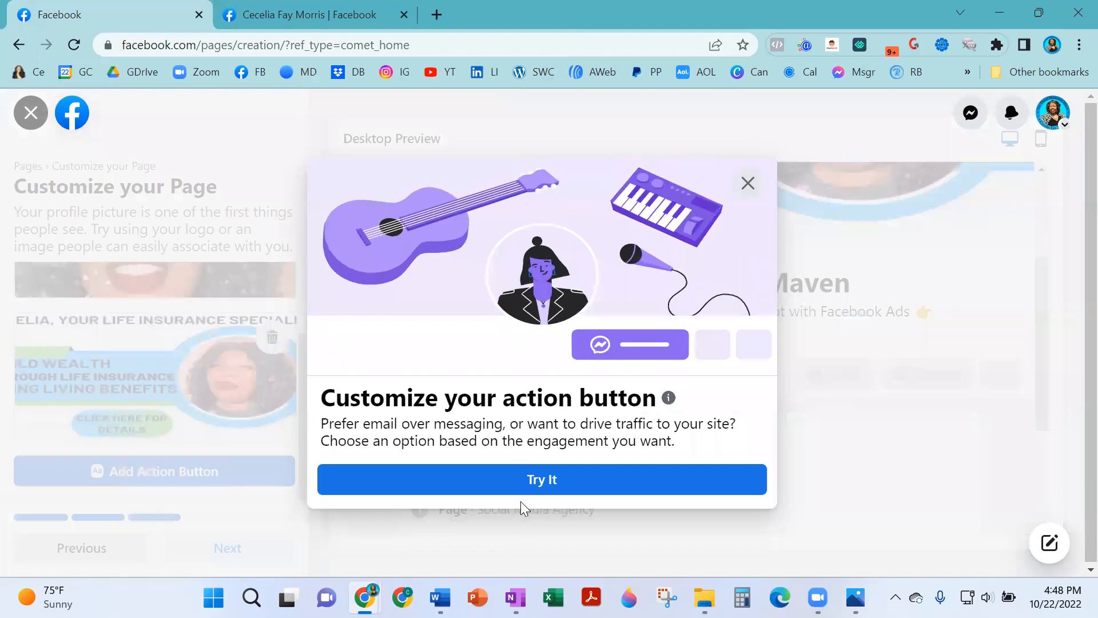
{"action": "left_click", "coordinate": [580, 481]}
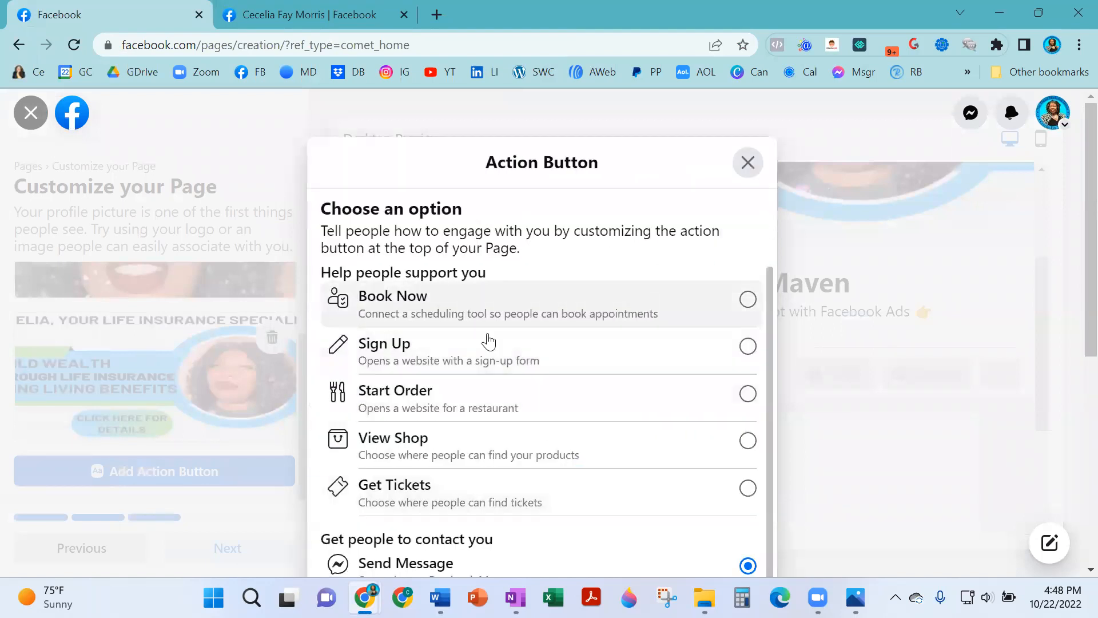
{"action": "scroll", "coordinate": [535, 303], "scroll_direction": "down", "scroll_amount": 1}
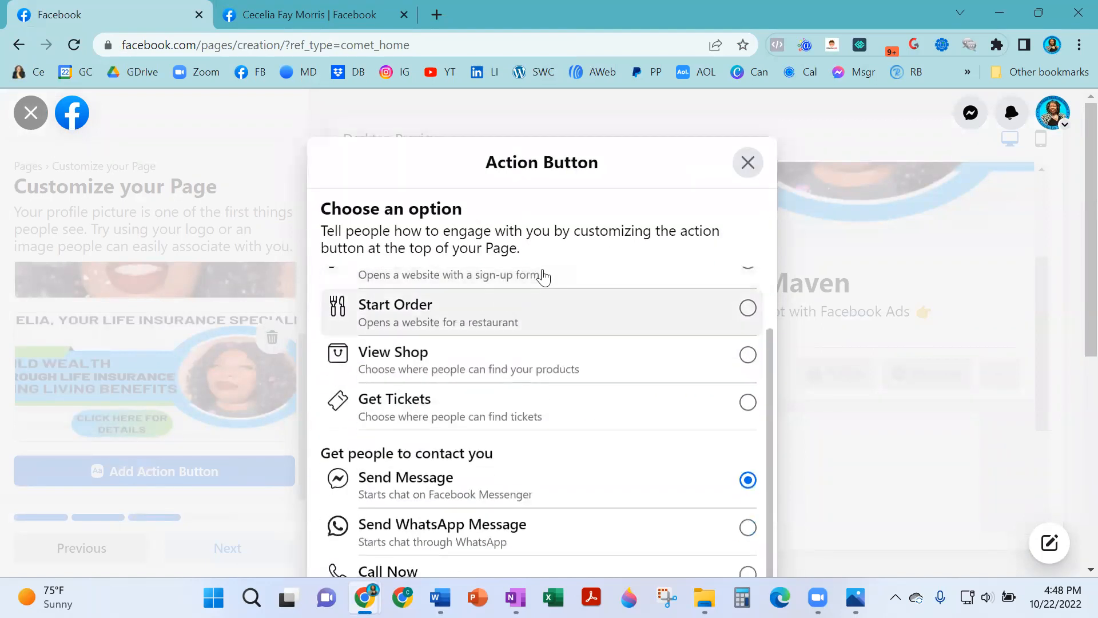
{"action": "scroll", "coordinate": [534, 311], "scroll_direction": "up", "scroll_amount": 1}
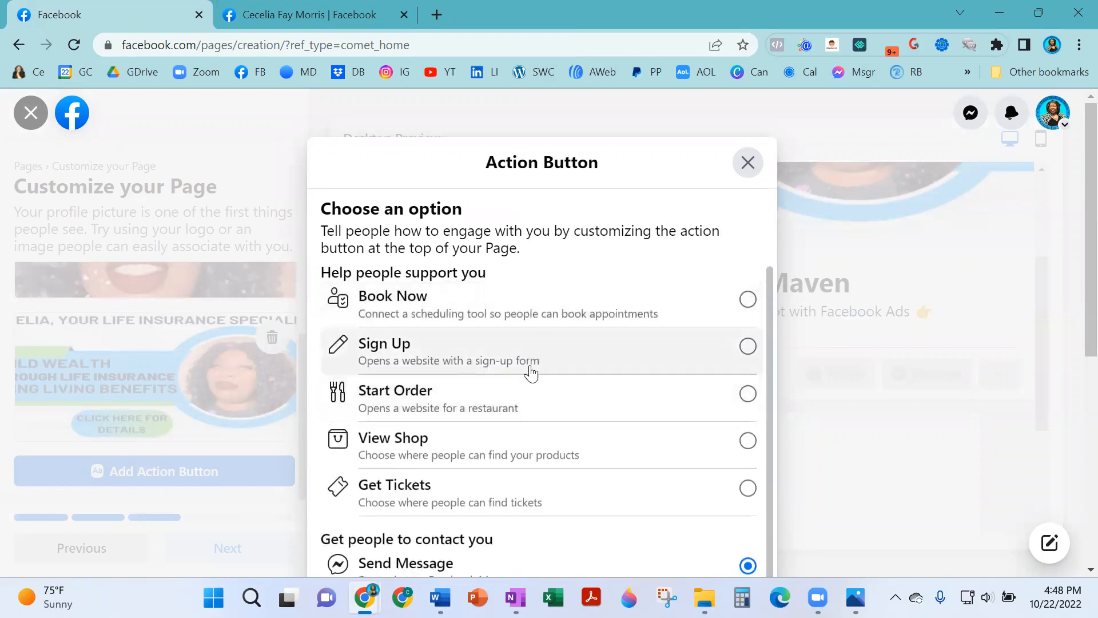
{"action": "scroll", "coordinate": [540, 372], "scroll_direction": "down", "scroll_amount": 3}
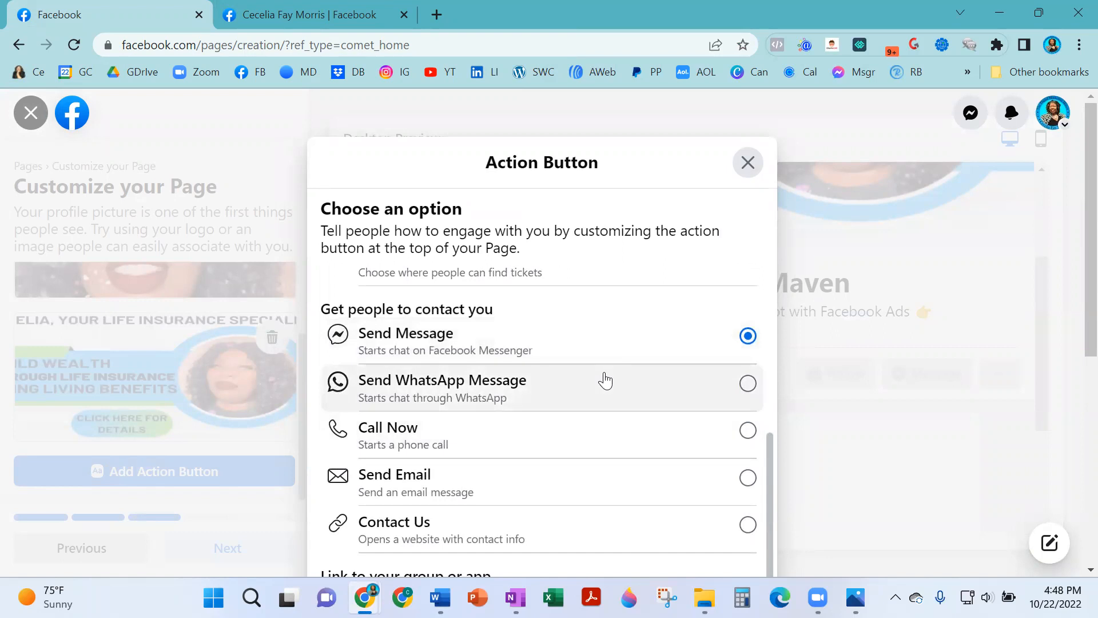
{"action": "scroll", "coordinate": [581, 467], "scroll_direction": "down", "scroll_amount": 3}
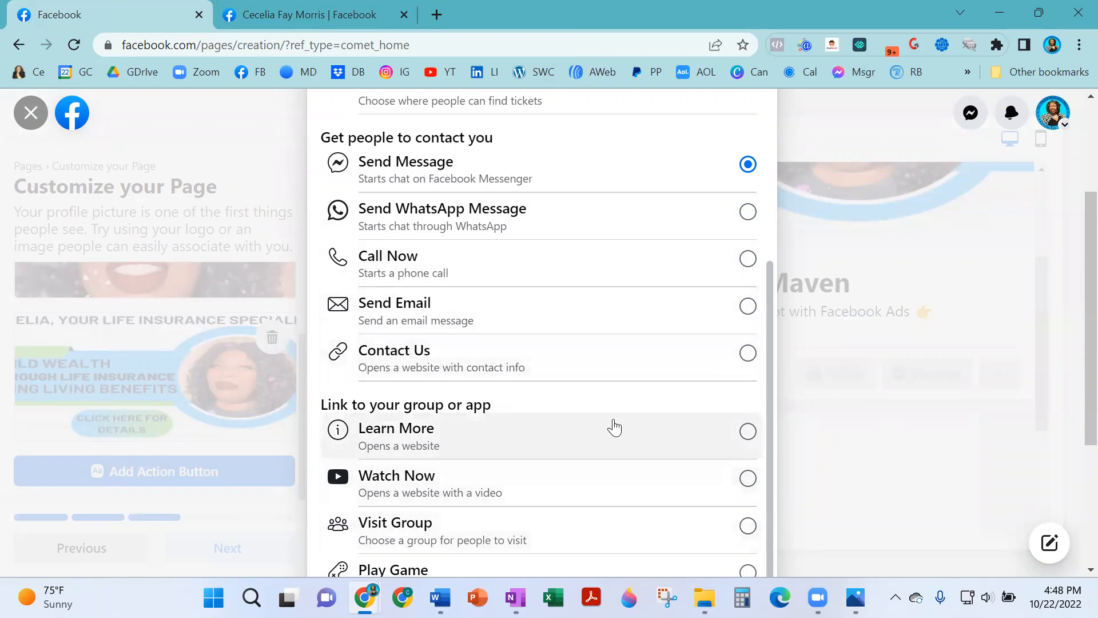
{"action": "scroll", "coordinate": [913, 359], "scroll_direction": "up", "scroll_amount": 1}
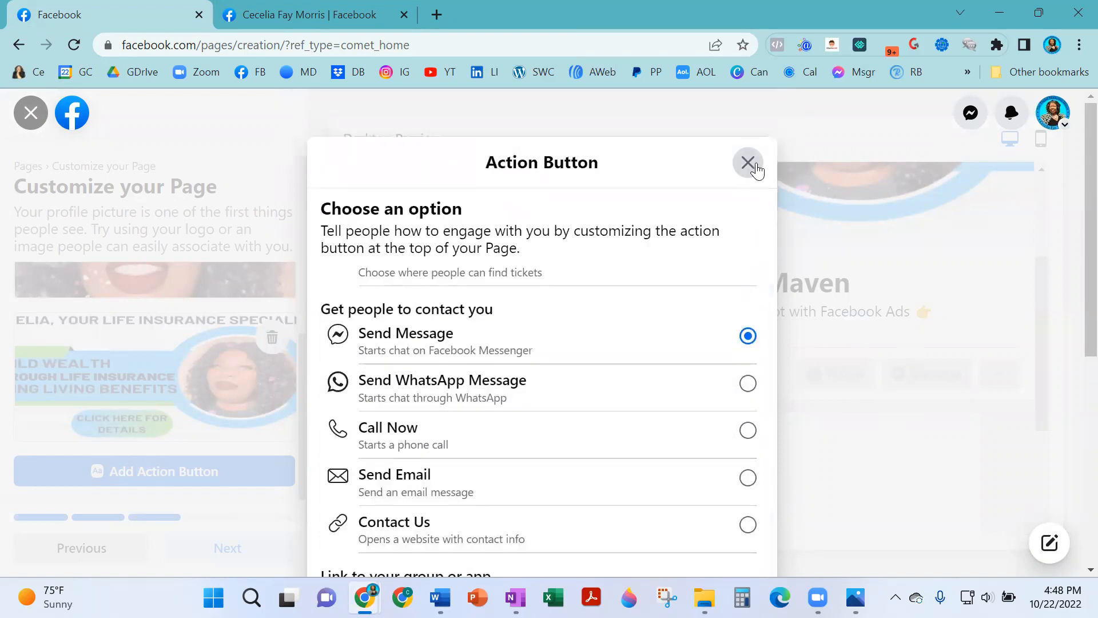
{"action": "left_click", "coordinate": [750, 165]}
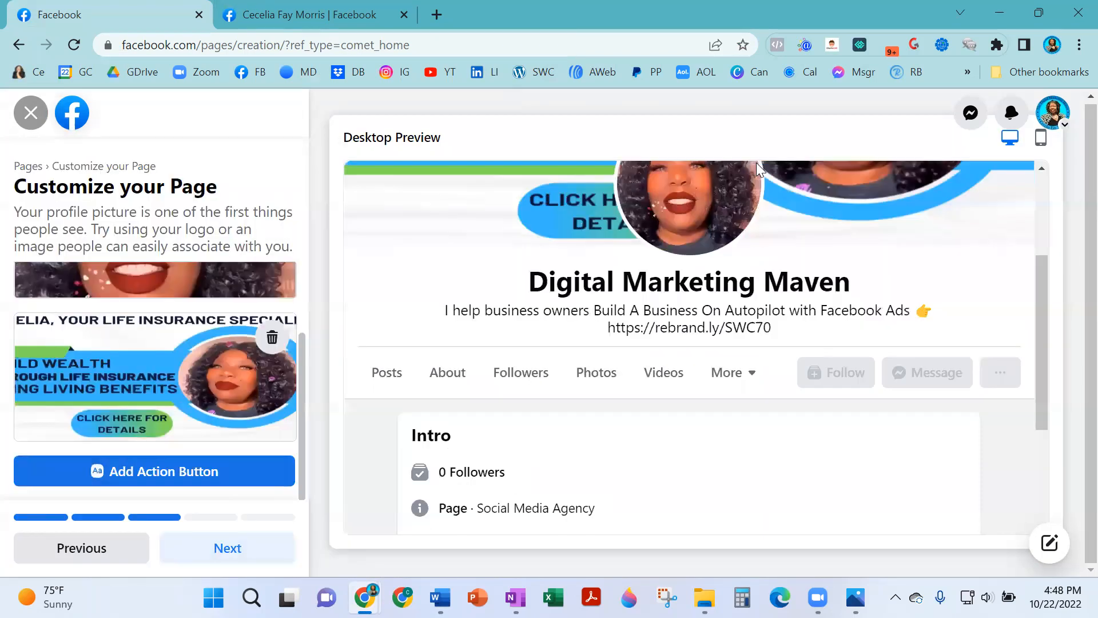
Skip past the next two setup steps, turn off Page notifications on your profile, and finish.
{"action": "left_click", "coordinate": [249, 547]}
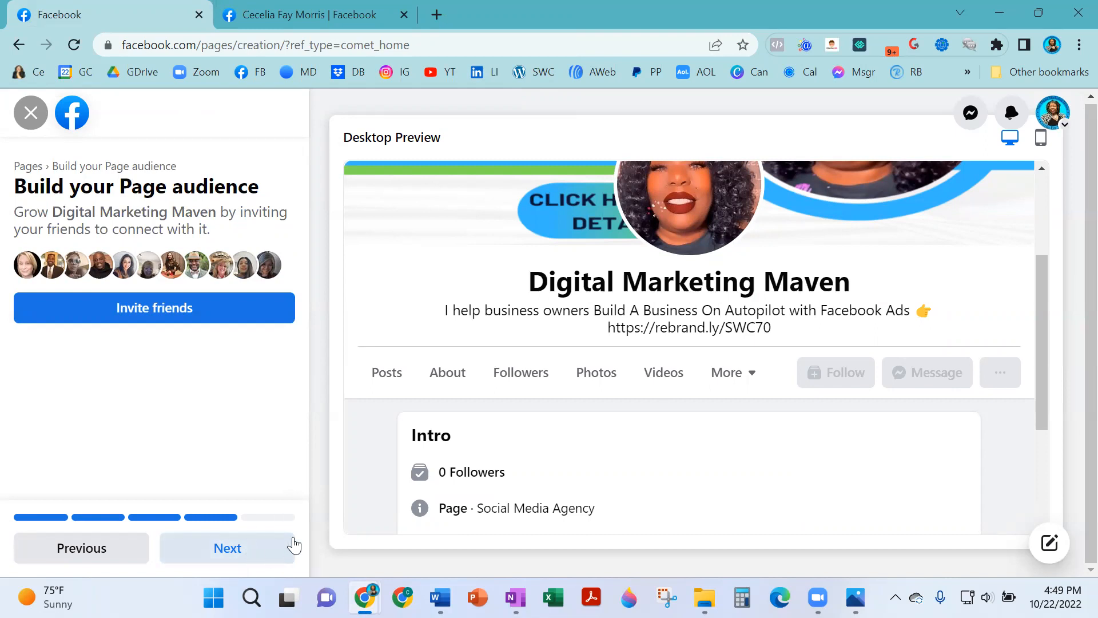
{"action": "left_click", "coordinate": [269, 554]}
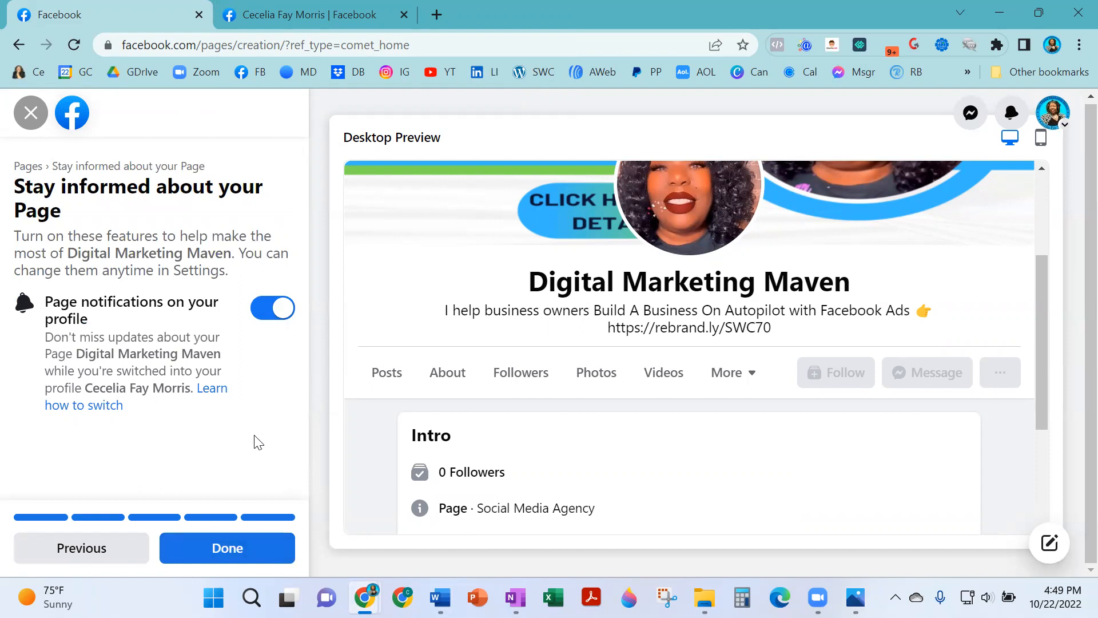
{"action": "left_click", "coordinate": [286, 309]}
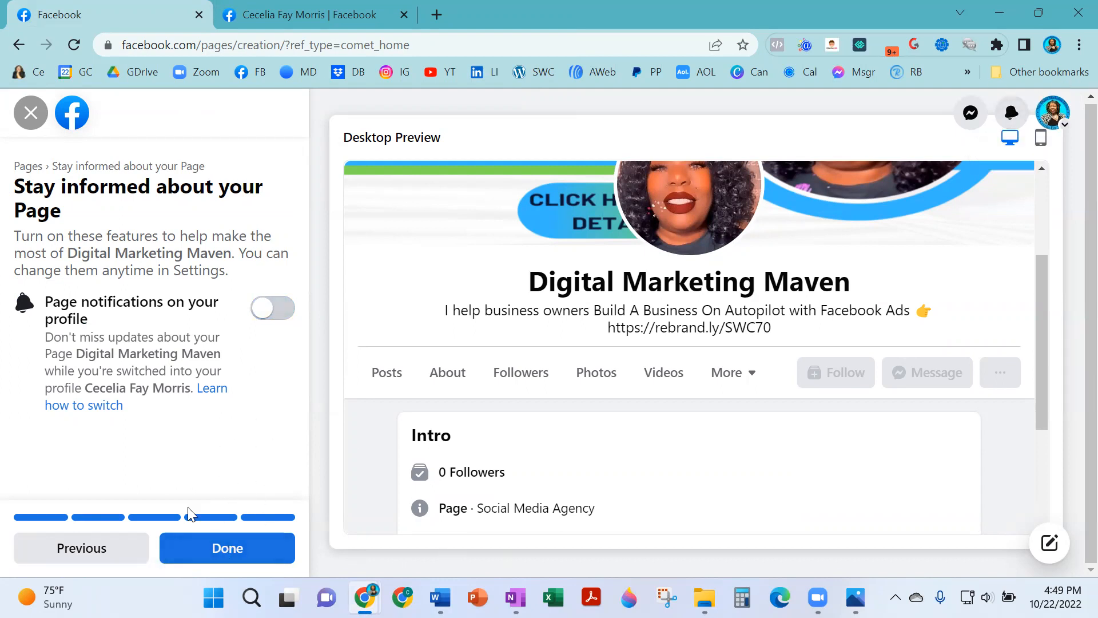
{"action": "left_click", "coordinate": [240, 557]}
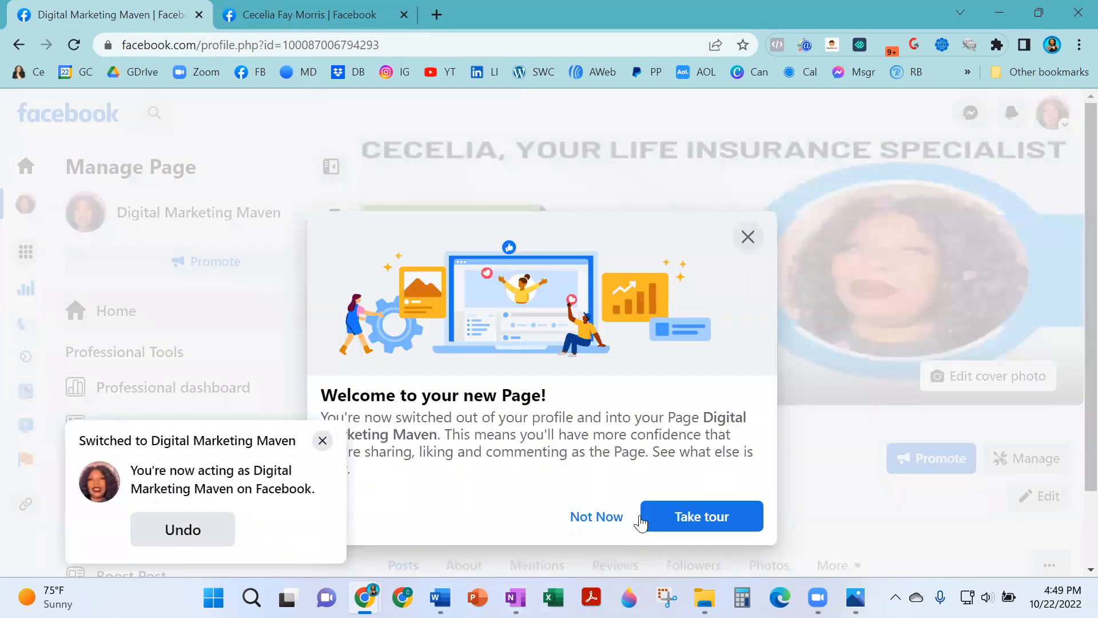
{"action": "left_click", "coordinate": [605, 518]}
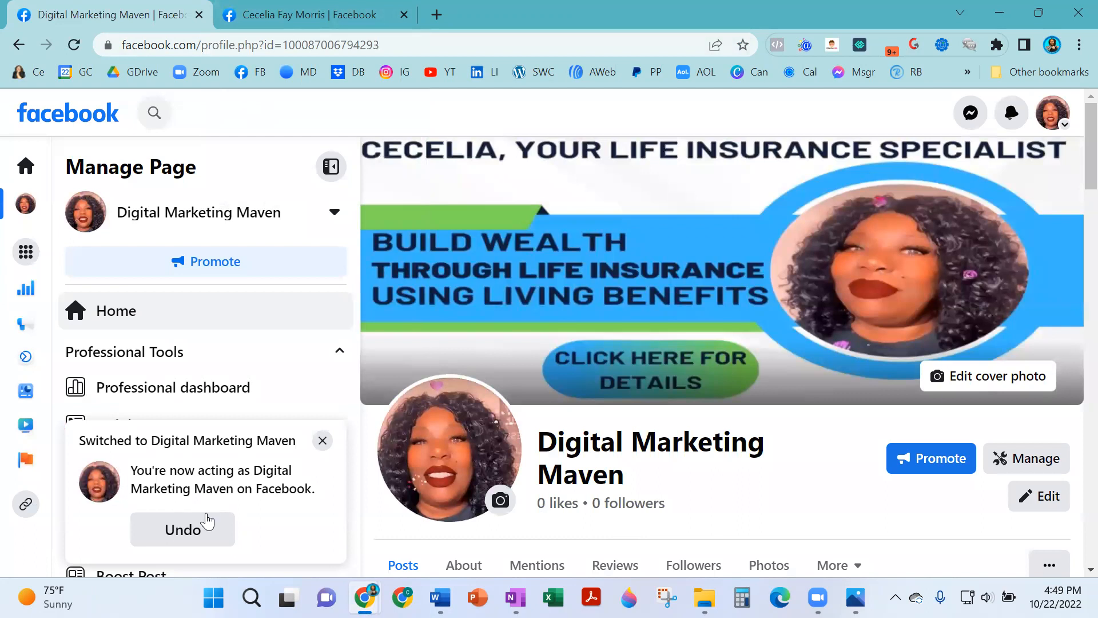
{"action": "left_click", "coordinate": [323, 442]}
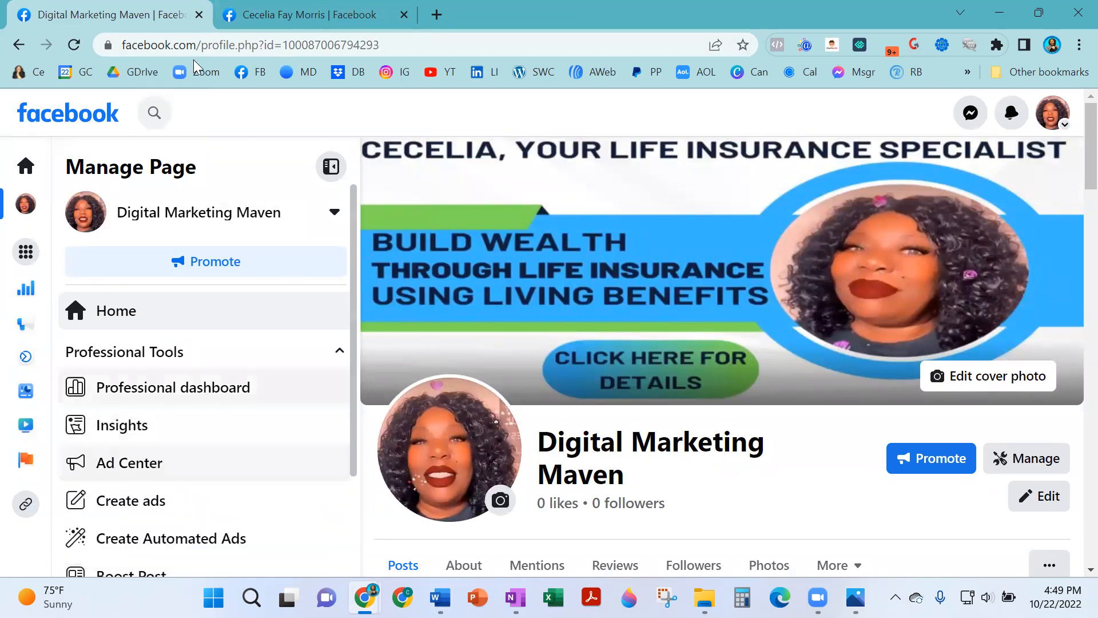
{"action": "left_click", "coordinate": [322, 14]}
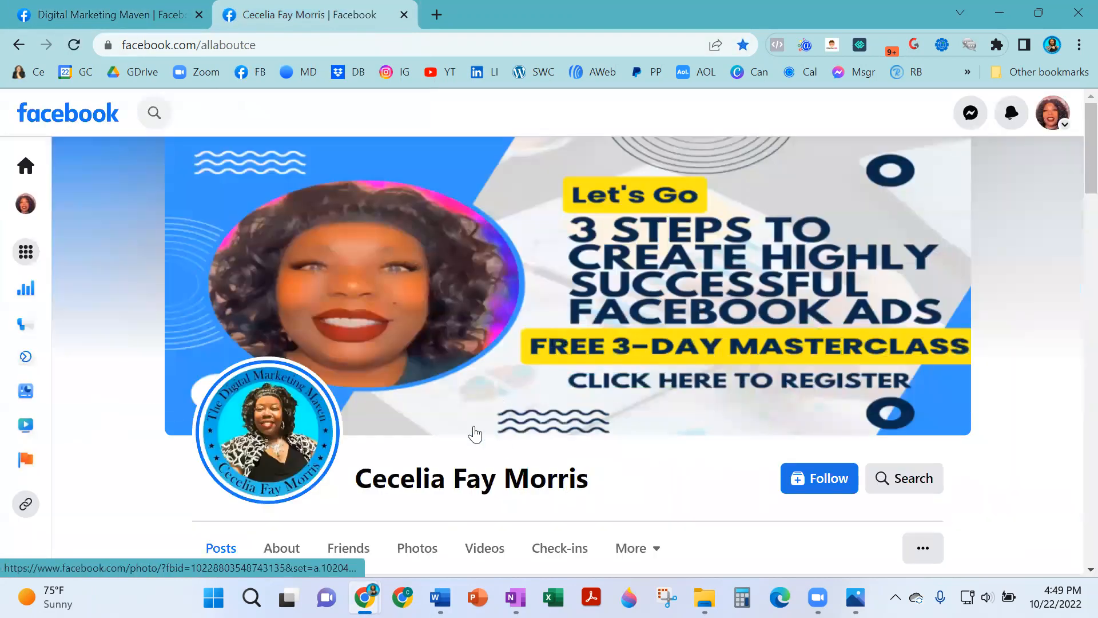
{"action": "scroll", "coordinate": [435, 395], "scroll_direction": "down", "scroll_amount": 3}
{"action": "scroll", "coordinate": [370, 413], "scroll_direction": "down", "scroll_amount": 6}
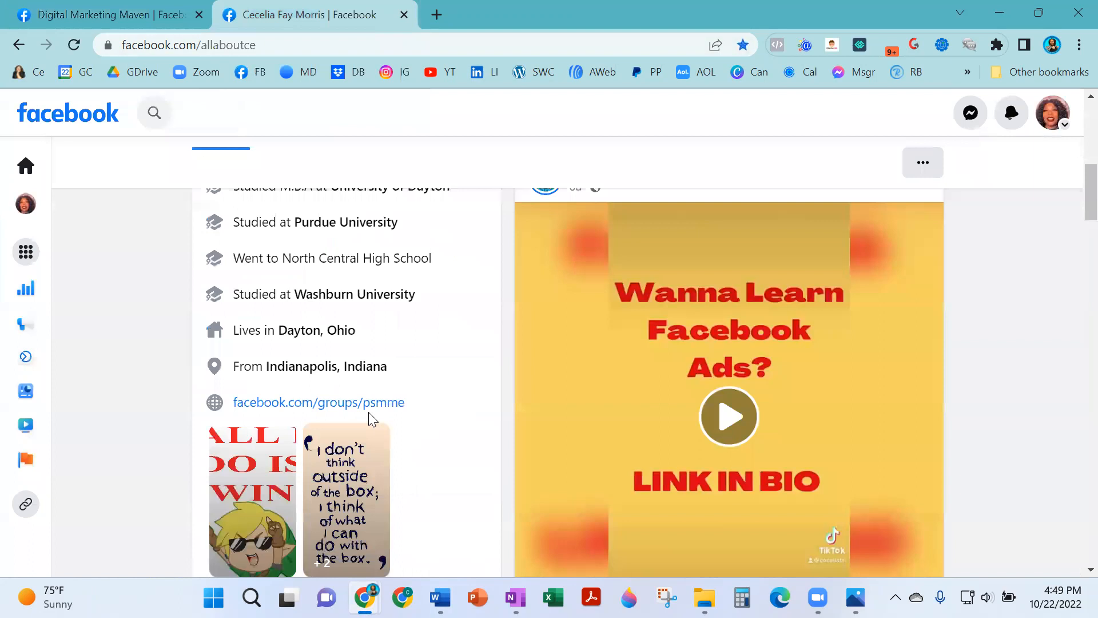
{"action": "left_click", "coordinate": [370, 422]}
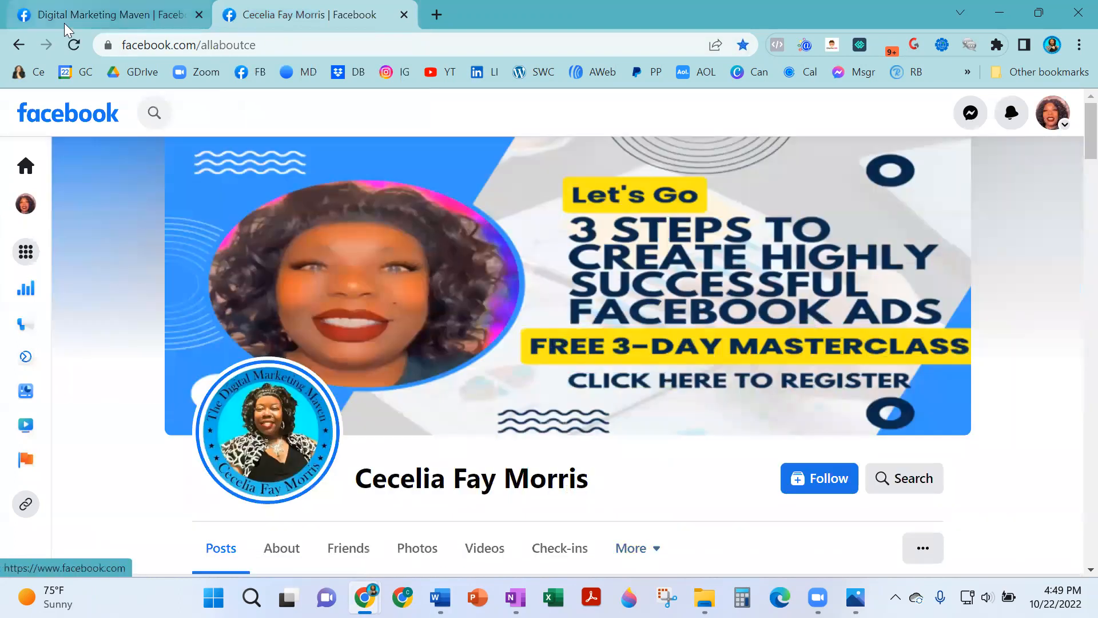
Return to the Digital Marketing Maven tab and scroll down to the Page health card.
{"action": "left_click", "coordinate": [130, 16]}
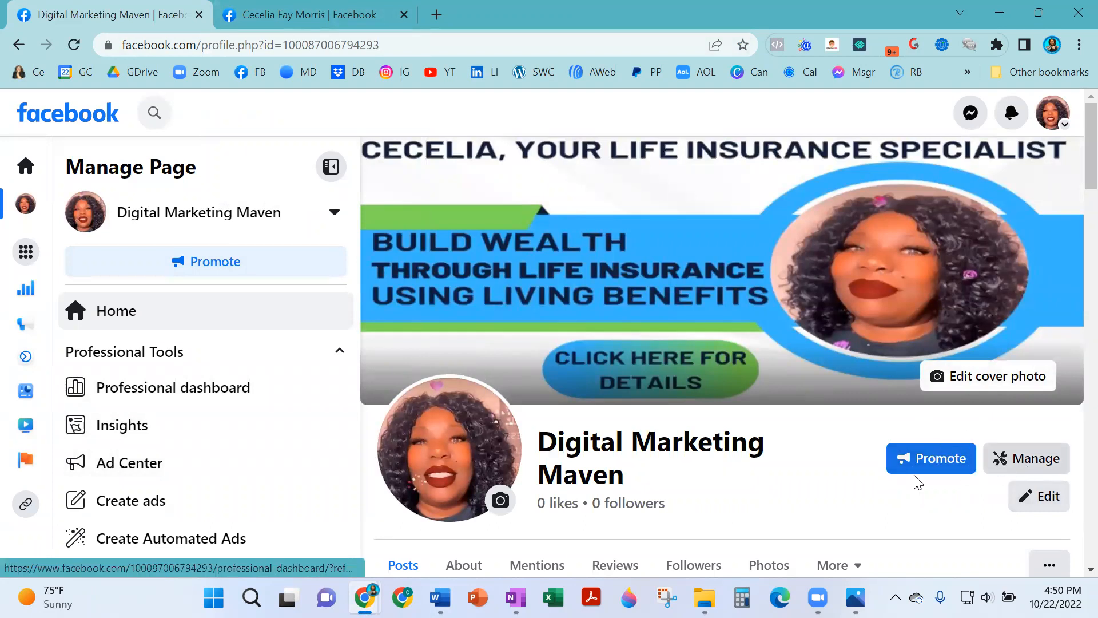
{"action": "scroll", "coordinate": [678, 504], "scroll_direction": "down", "scroll_amount": 1}
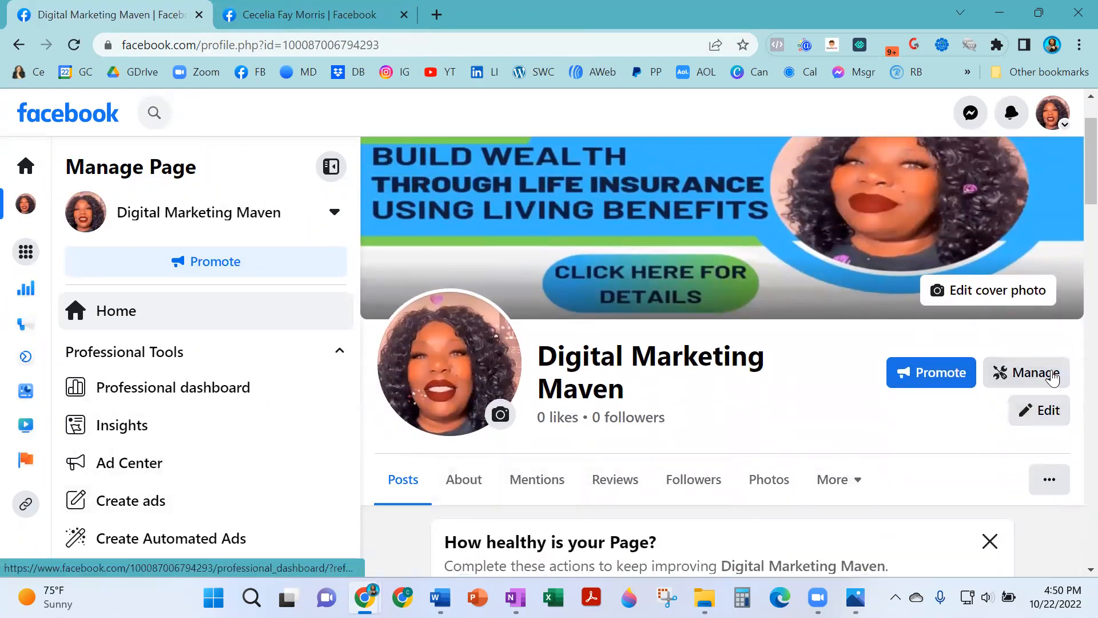
{"action": "scroll", "coordinate": [818, 445], "scroll_direction": "down", "scroll_amount": 2}
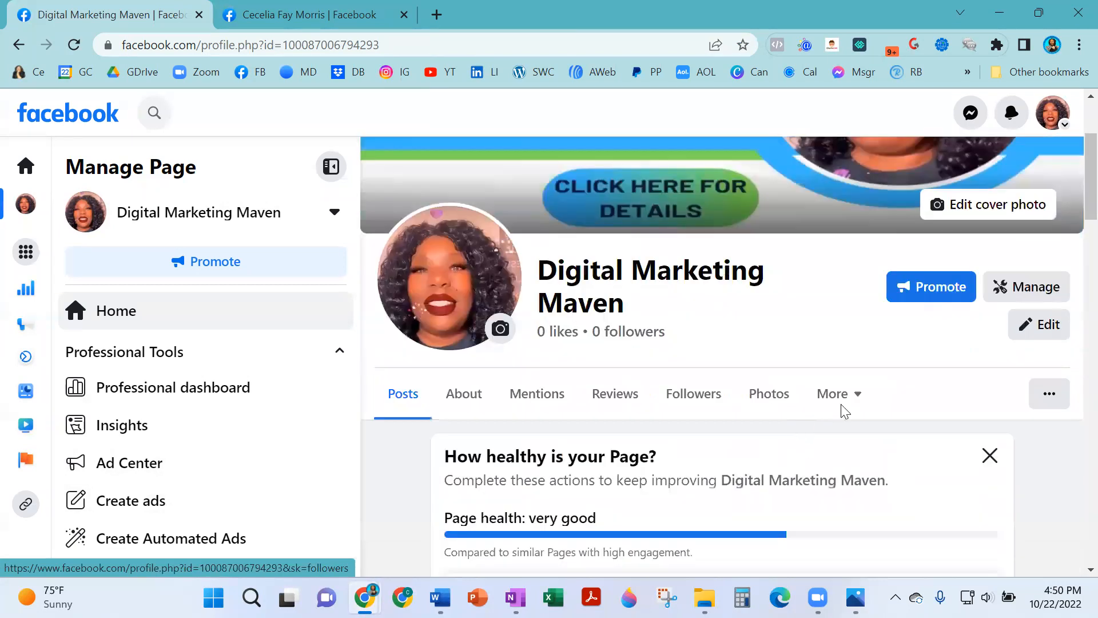
{"action": "scroll", "coordinate": [677, 465], "scroll_direction": "down", "scroll_amount": 1}
{"action": "scroll", "coordinate": [711, 380], "scroll_direction": "down", "scroll_amount": 2}
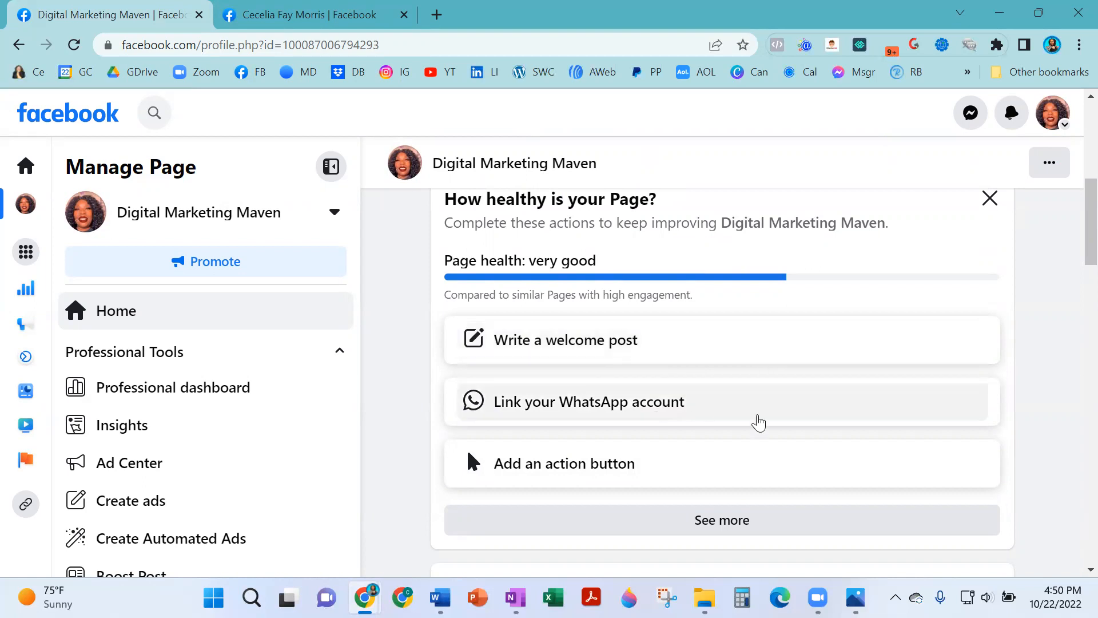
{"action": "scroll", "coordinate": [538, 394], "scroll_direction": "down", "scroll_amount": 2}
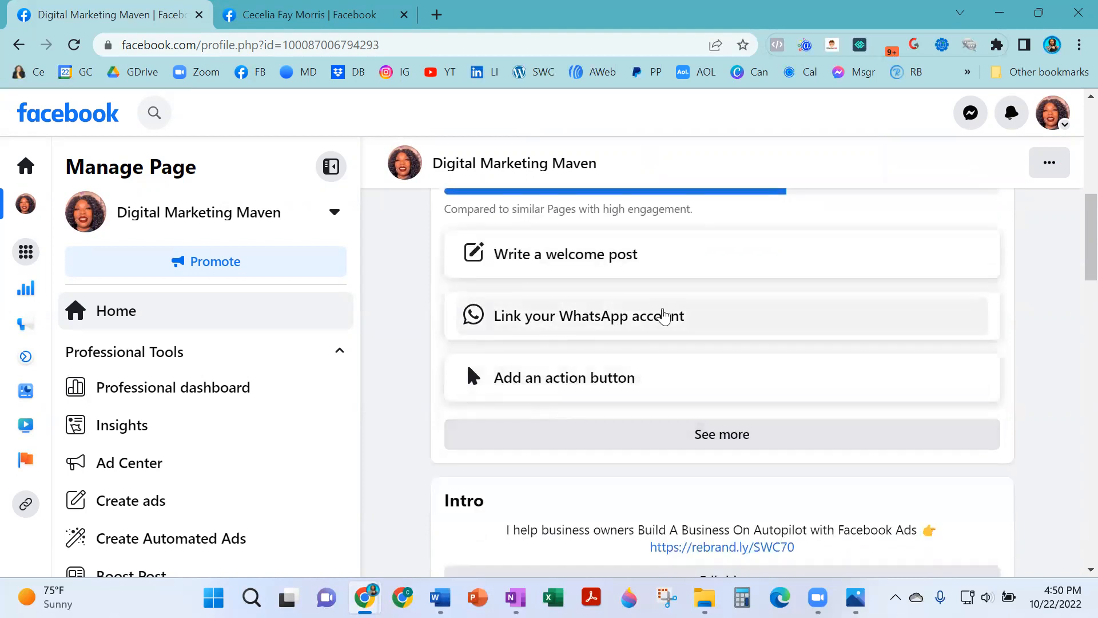
{"action": "left_click", "coordinate": [743, 436]}
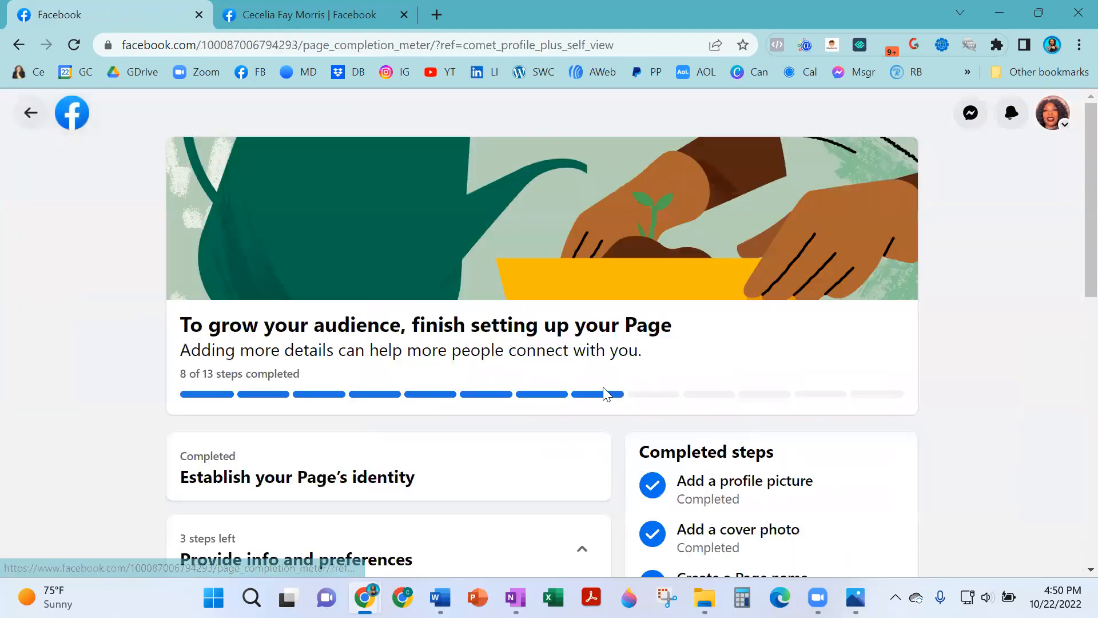
{"action": "scroll", "coordinate": [546, 388], "scroll_direction": "down", "scroll_amount": 5}
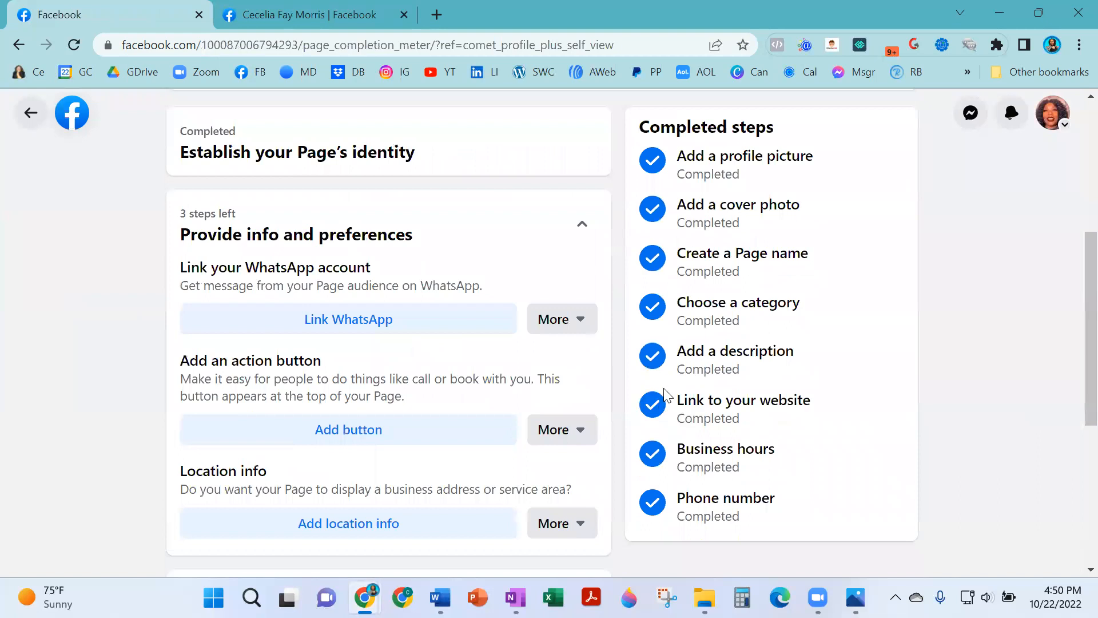
{"action": "scroll", "coordinate": [665, 394], "scroll_direction": "down", "scroll_amount": 2}
{"action": "scroll", "coordinate": [692, 412], "scroll_direction": "up", "scroll_amount": 4}
{"action": "scroll", "coordinate": [688, 393], "scroll_direction": "down", "scroll_amount": 3}
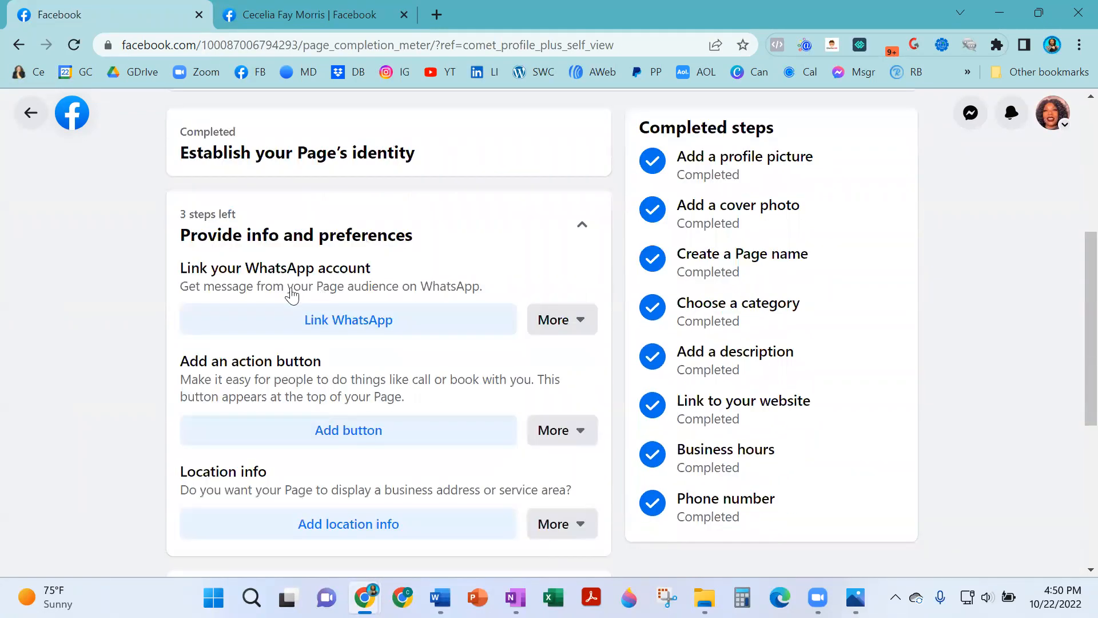
{"action": "scroll", "coordinate": [292, 294], "scroll_direction": "down", "scroll_amount": 6}
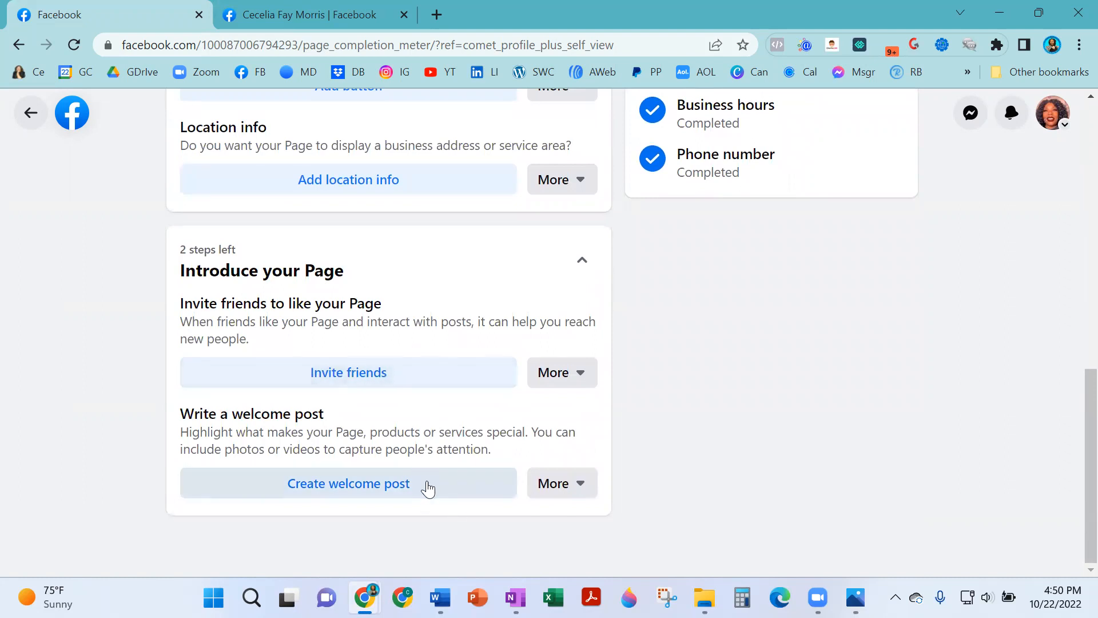
{"action": "scroll", "coordinate": [427, 489], "scroll_direction": "up", "scroll_amount": 12}
{"action": "left_click", "coordinate": [31, 113]}
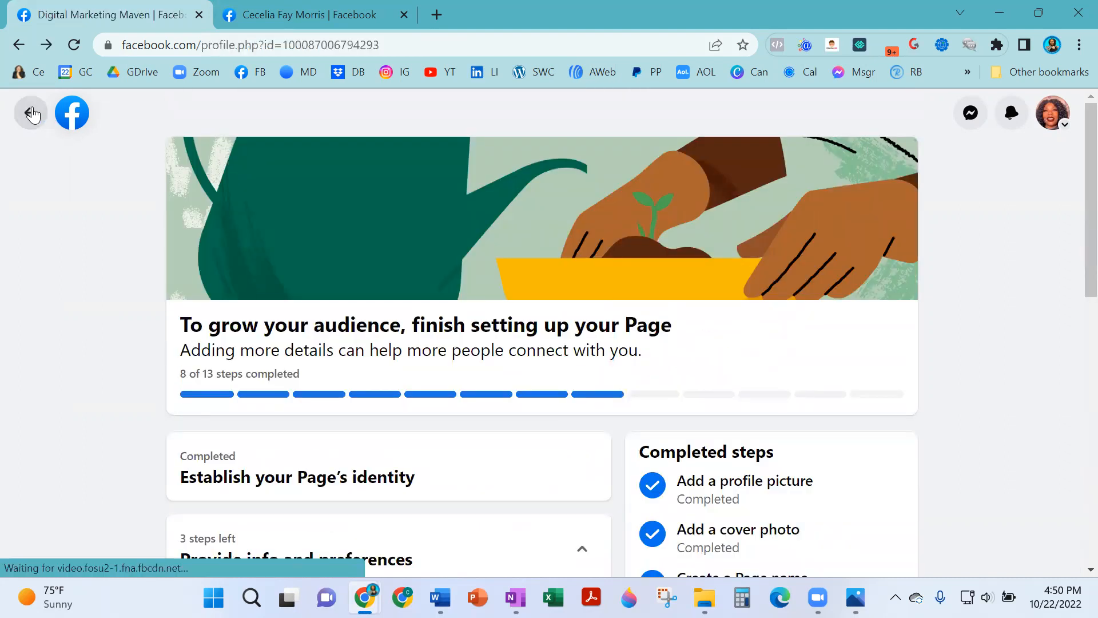
{"action": "scroll", "coordinate": [973, 344], "scroll_direction": "up", "scroll_amount": 2}
{"action": "scroll", "coordinate": [1064, 275], "scroll_direction": "up", "scroll_amount": 6}
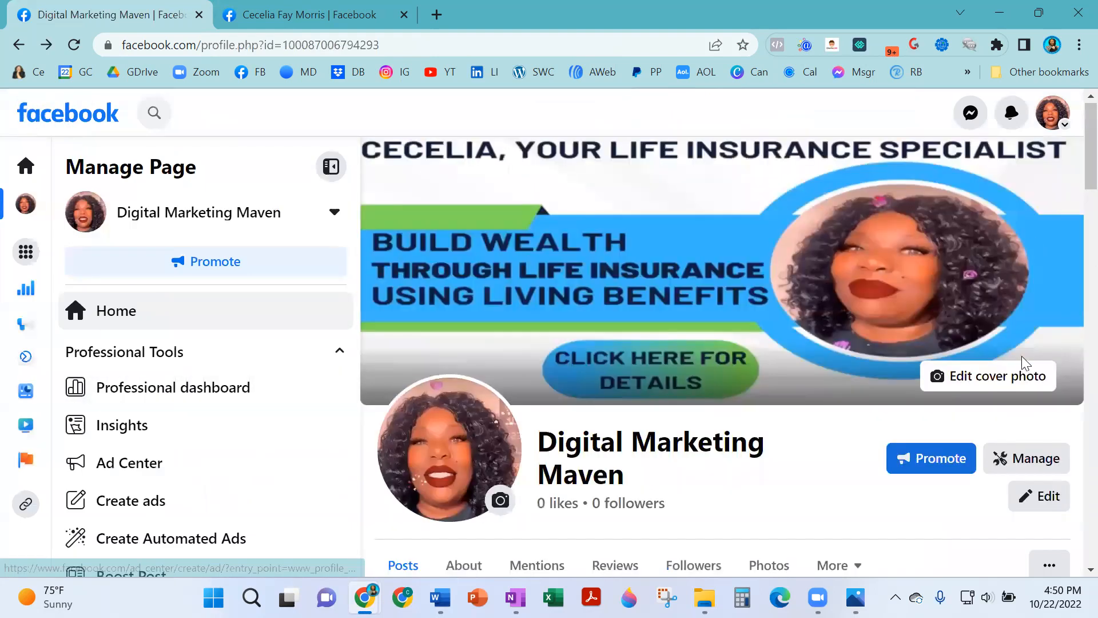
{"action": "scroll", "coordinate": [1030, 286], "scroll_direction": "down", "scroll_amount": 3}
Open the professional dashboard and expand the Provide info and preferences steps.
{"action": "left_click", "coordinate": [1034, 288]}
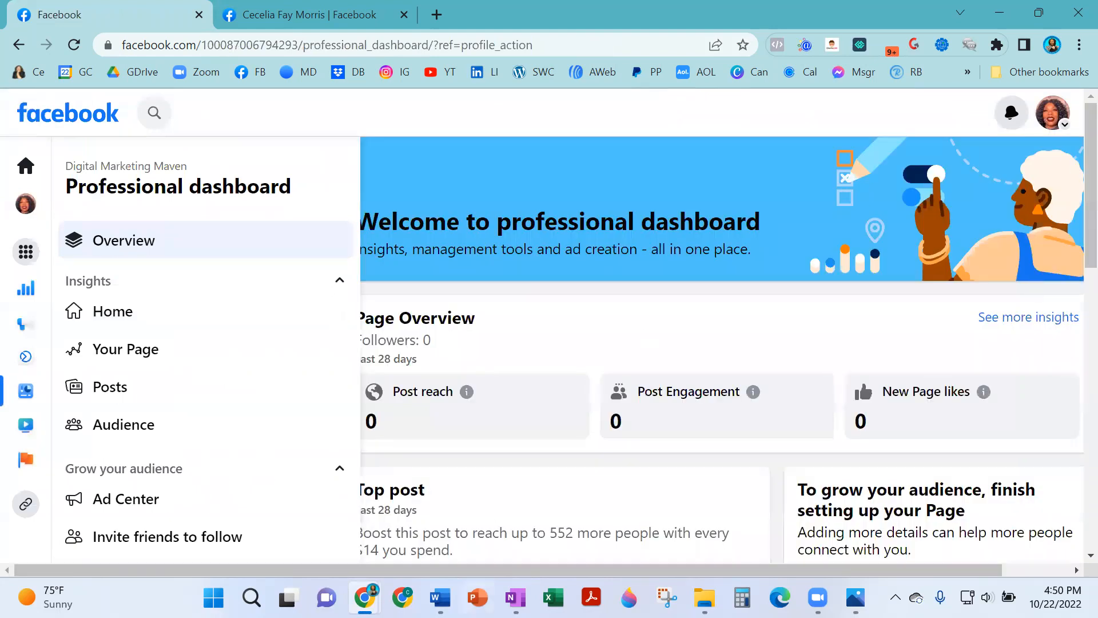
{"action": "scroll", "coordinate": [553, 387], "scroll_direction": "down", "scroll_amount": 3}
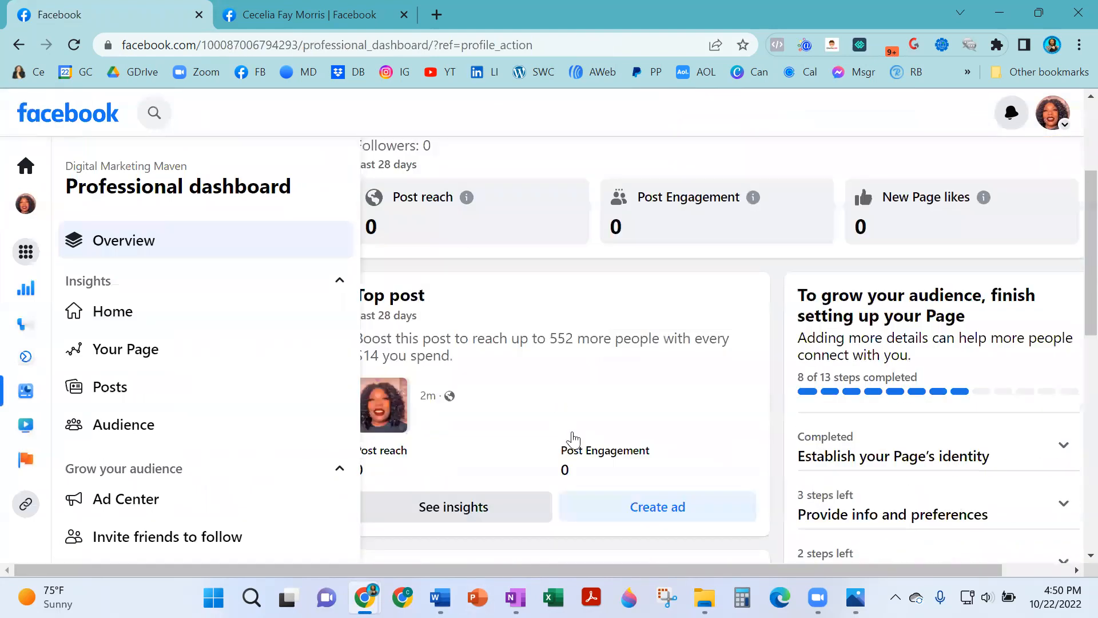
{"action": "scroll", "coordinate": [574, 440], "scroll_direction": "down", "scroll_amount": 1}
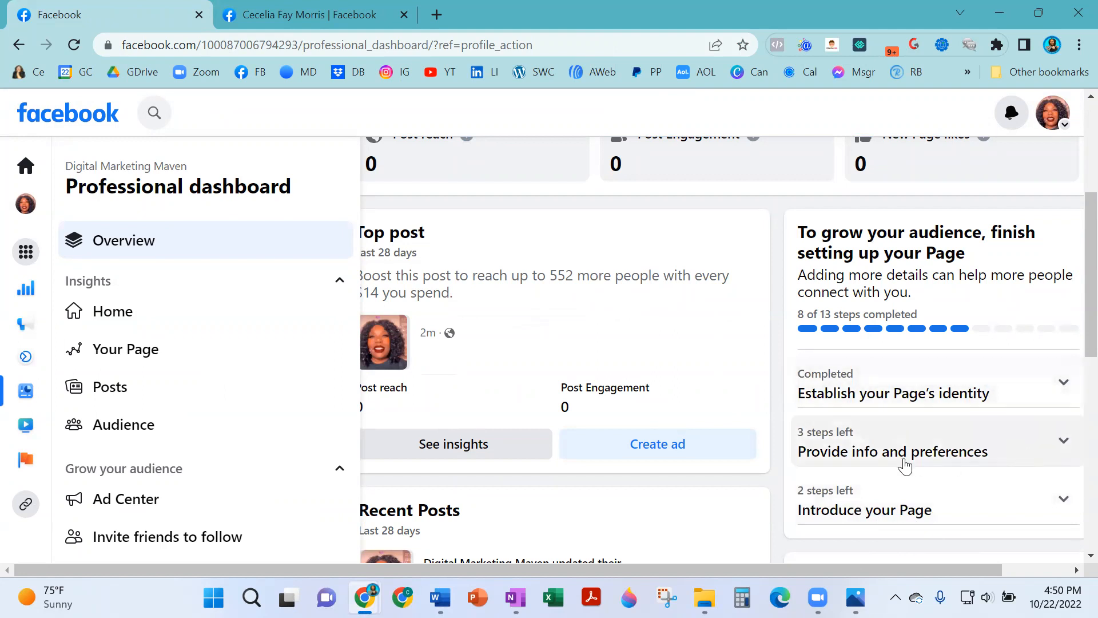
{"action": "left_click", "coordinate": [1066, 446]}
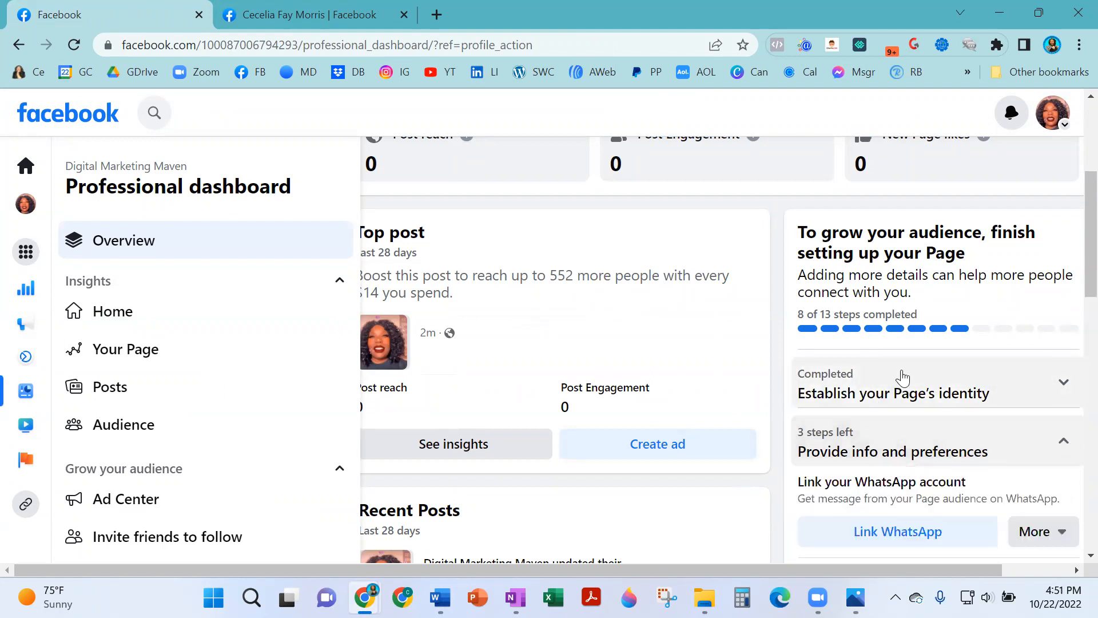
{"action": "scroll", "coordinate": [903, 377], "scroll_direction": "down", "scroll_amount": 3}
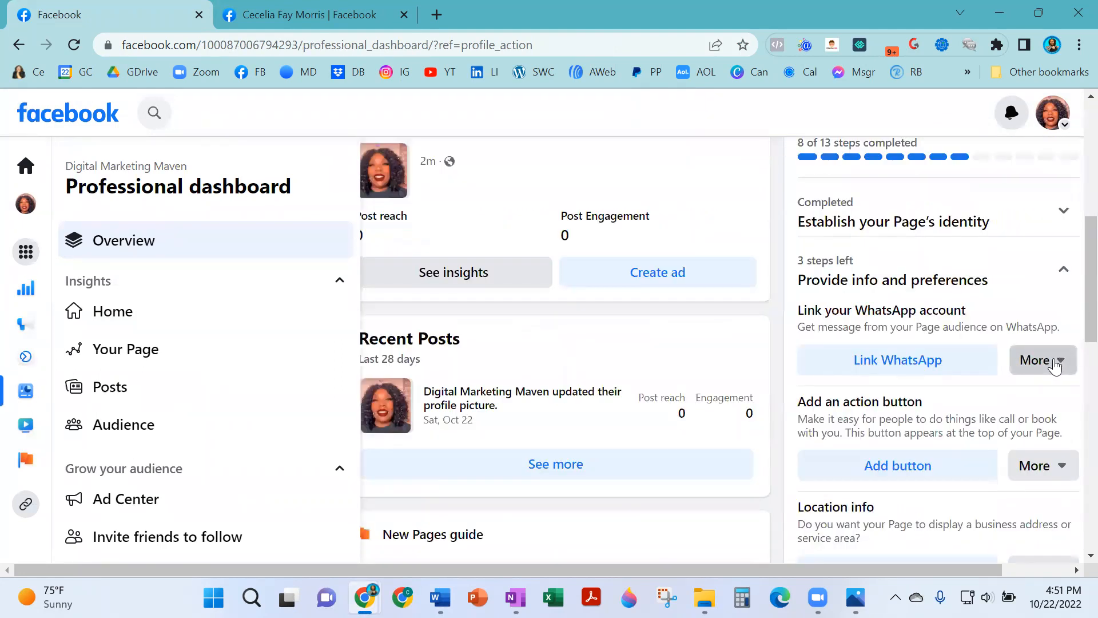
Mark the WhatsApp and Location info steps as not applicable to this Page.
{"action": "left_click", "coordinate": [1056, 364]}
{"action": "left_click", "coordinate": [866, 438]}
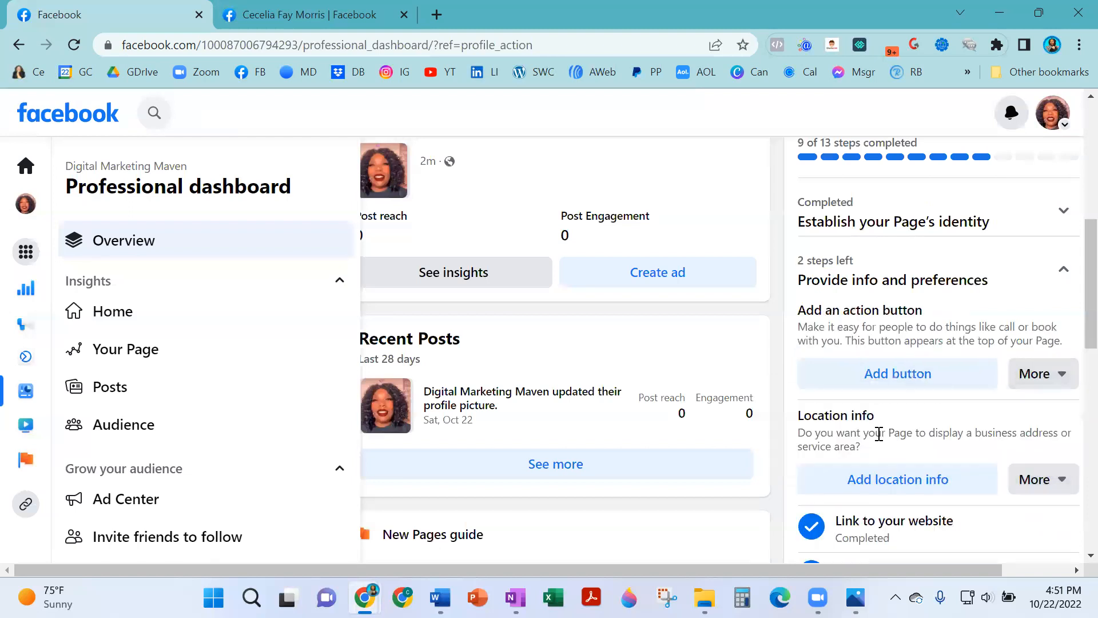
{"action": "left_click", "coordinate": [1056, 493]}
{"action": "left_click", "coordinate": [921, 447]}
{"action": "scroll", "coordinate": [922, 452], "scroll_direction": "down", "scroll_amount": 3}
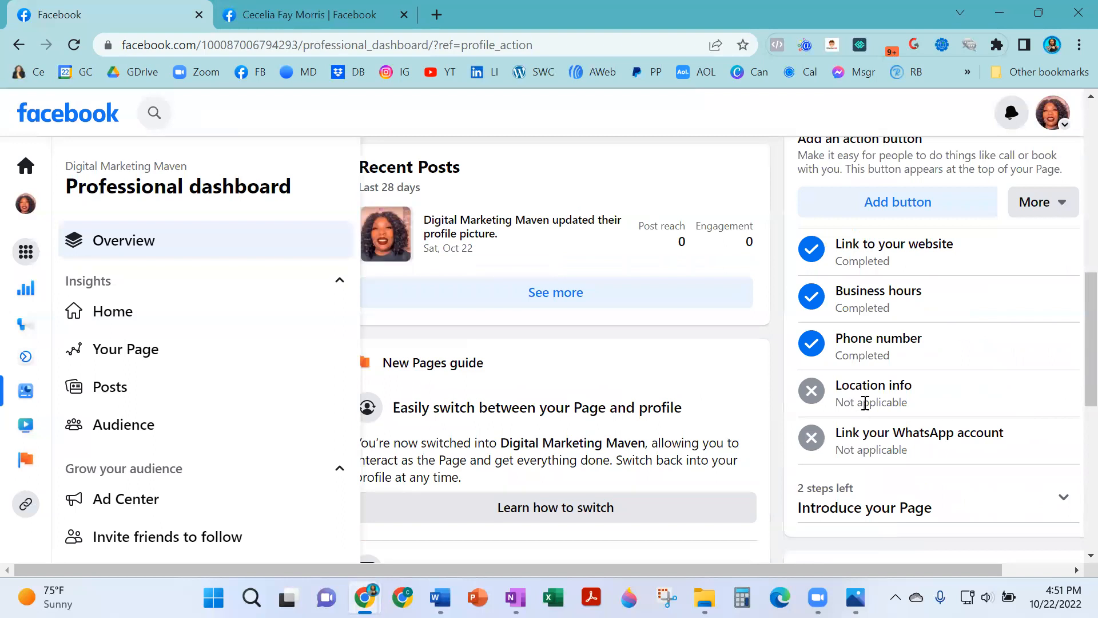
{"action": "scroll", "coordinate": [868, 449], "scroll_direction": "down", "scroll_amount": 3}
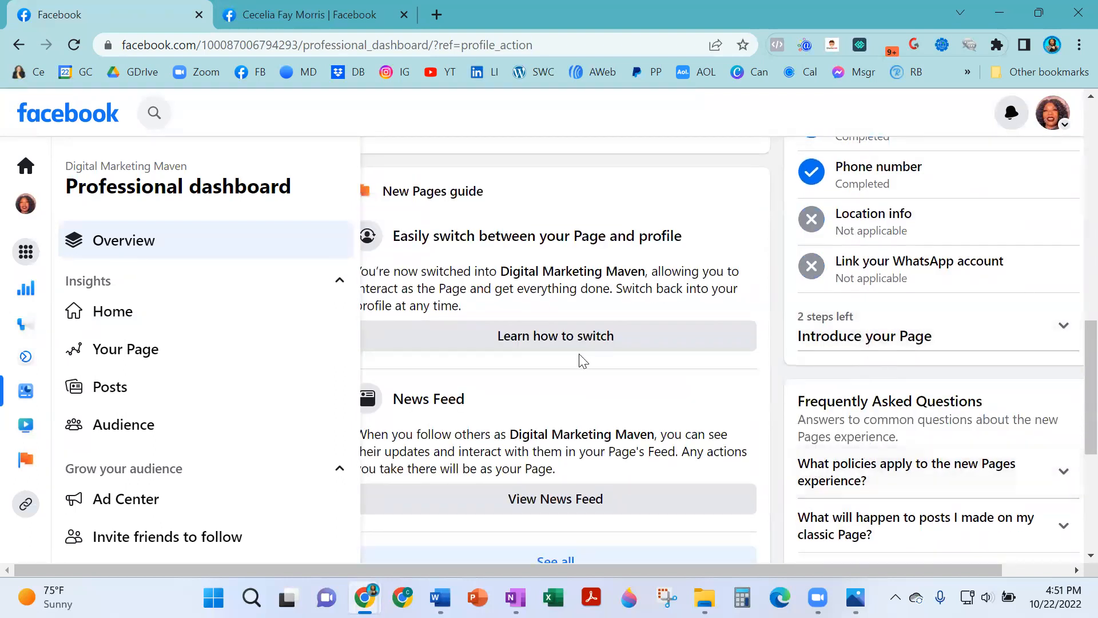
{"action": "scroll", "coordinate": [578, 360], "scroll_direction": "up", "scroll_amount": 13}
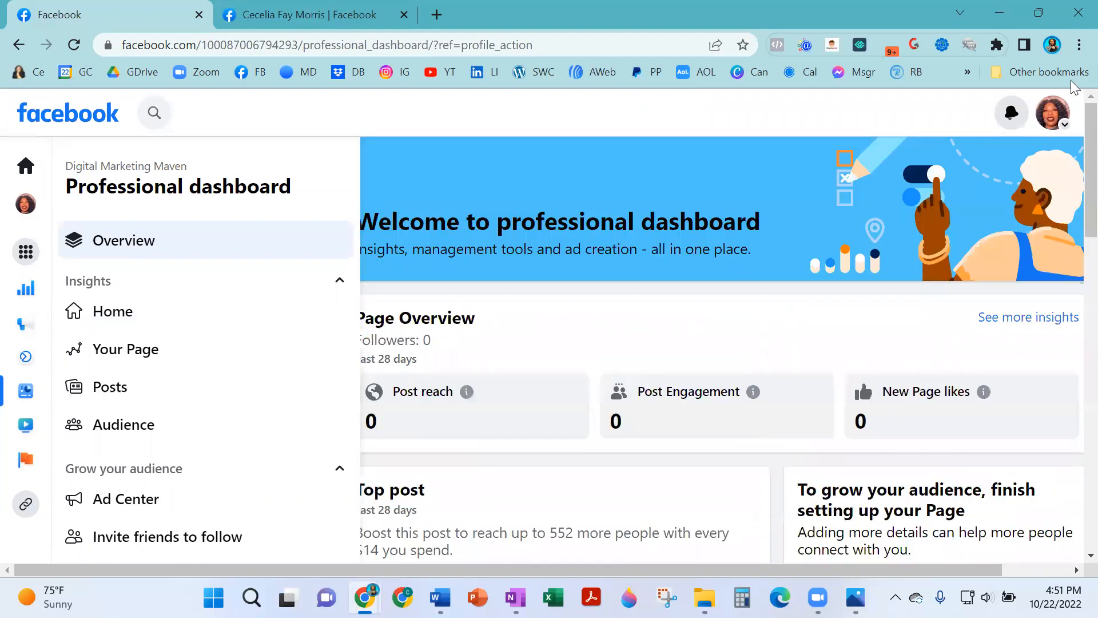
{"action": "left_click", "coordinate": [1052, 113]}
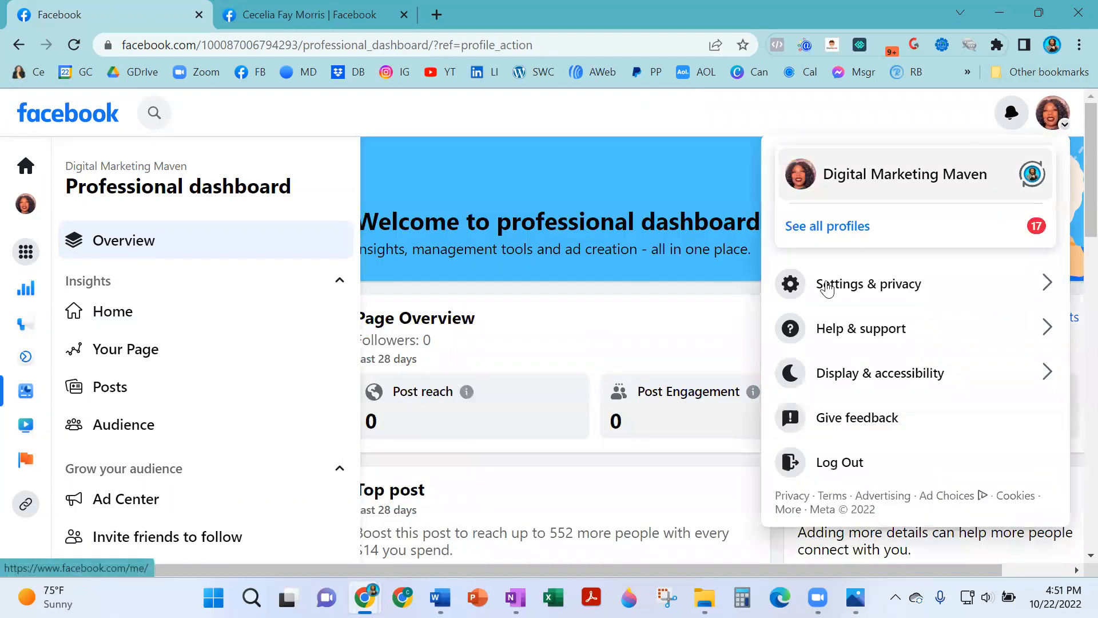
Open the Page's Settings from the Settings & privacy menu.
{"action": "left_click", "coordinate": [852, 290]}
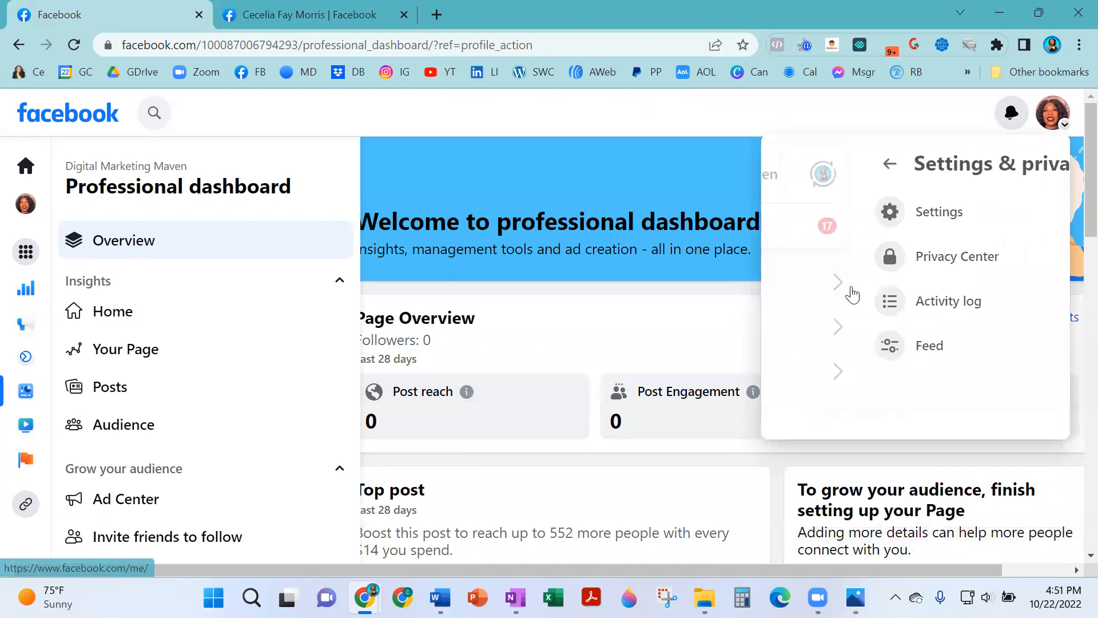
{"action": "left_click", "coordinate": [848, 215]}
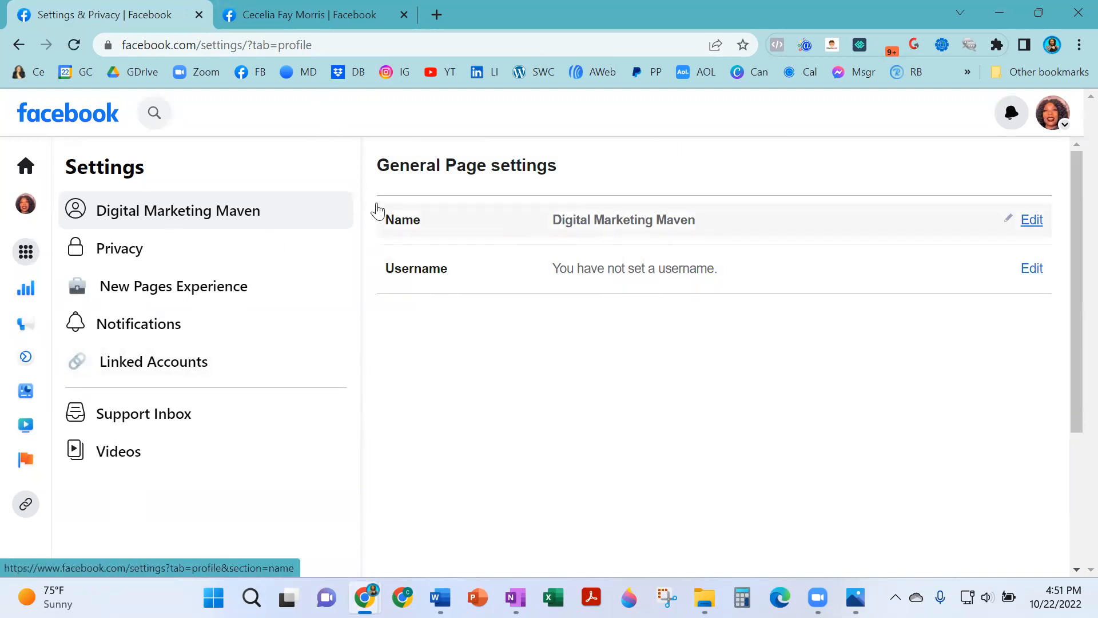
Change the Page's username to facebookadguru and save the change.
{"action": "left_click", "coordinate": [1035, 274]}
{"action": "left_click", "coordinate": [725, 337]}
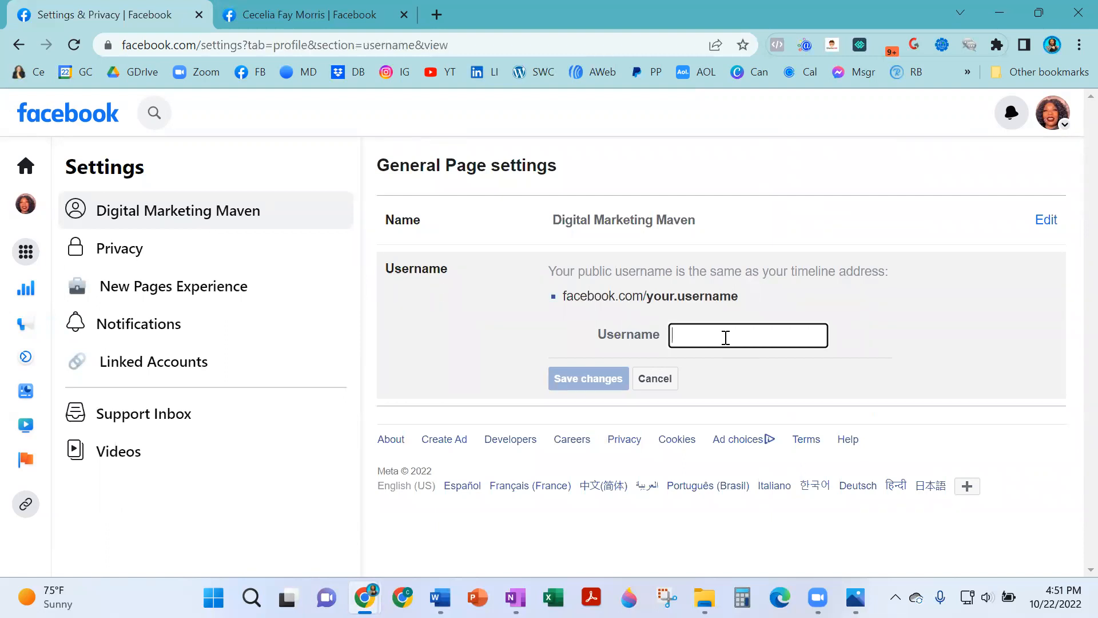
{"action": "type", "text": "facebookadguru"}
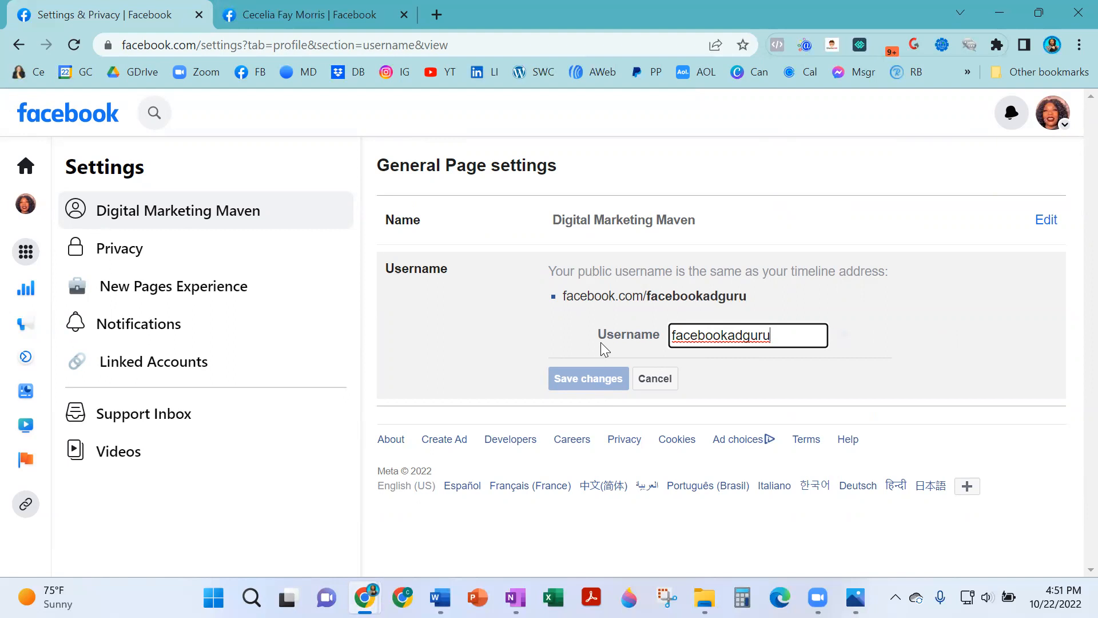
{"action": "left_click", "coordinate": [590, 380]}
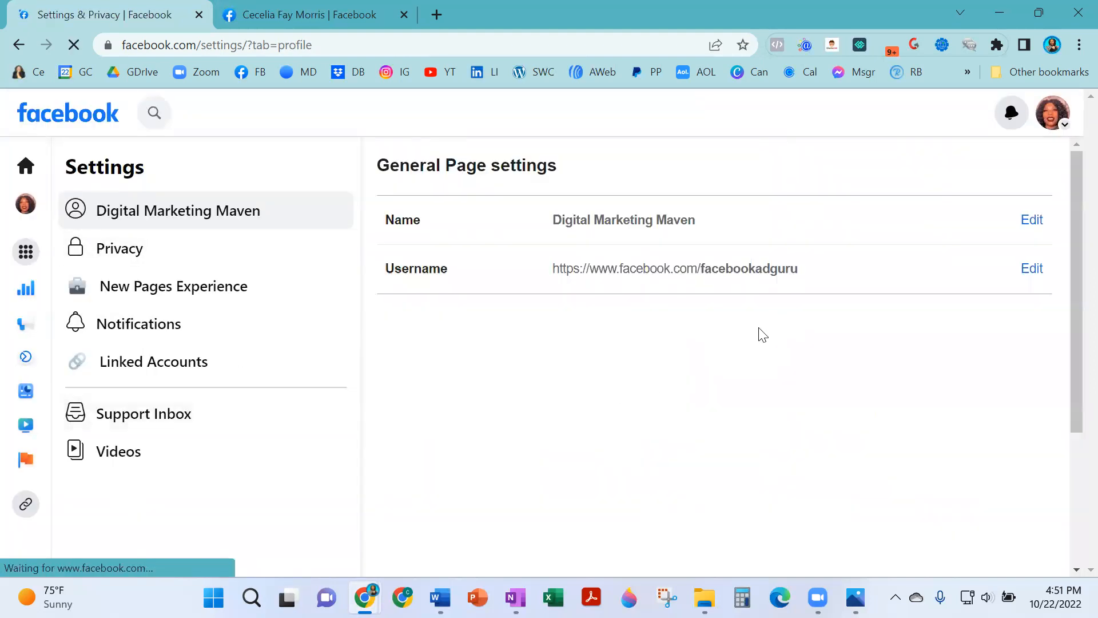
Open the username link in a new tab and copy the facebook.com/facebookadguru address.
{"action": "right_click", "coordinate": [655, 274]}
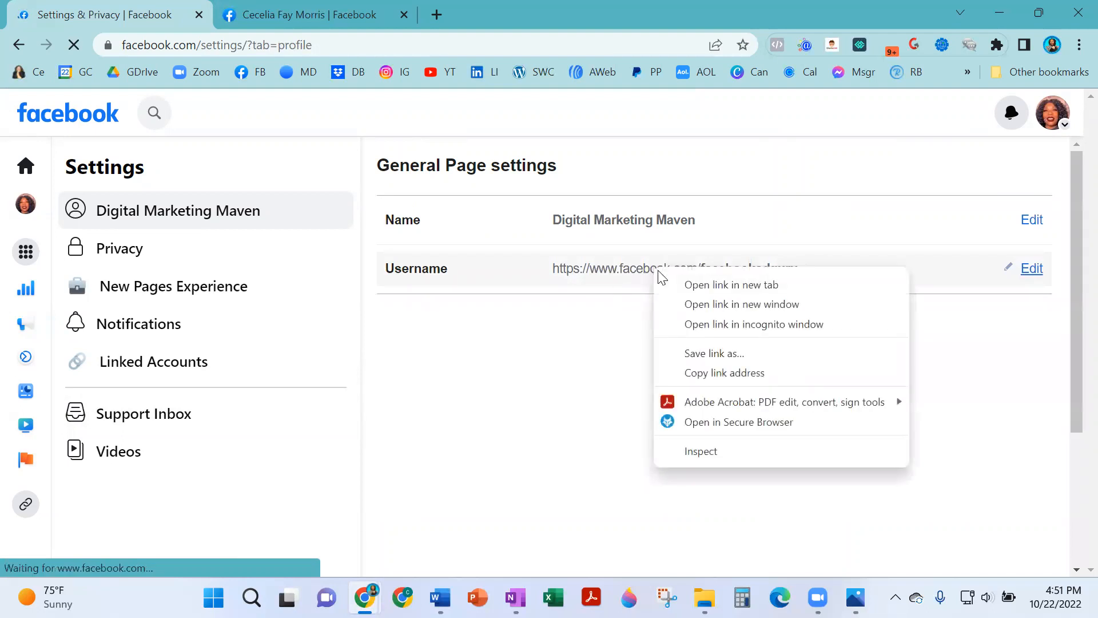
{"action": "left_click", "coordinate": [738, 284]}
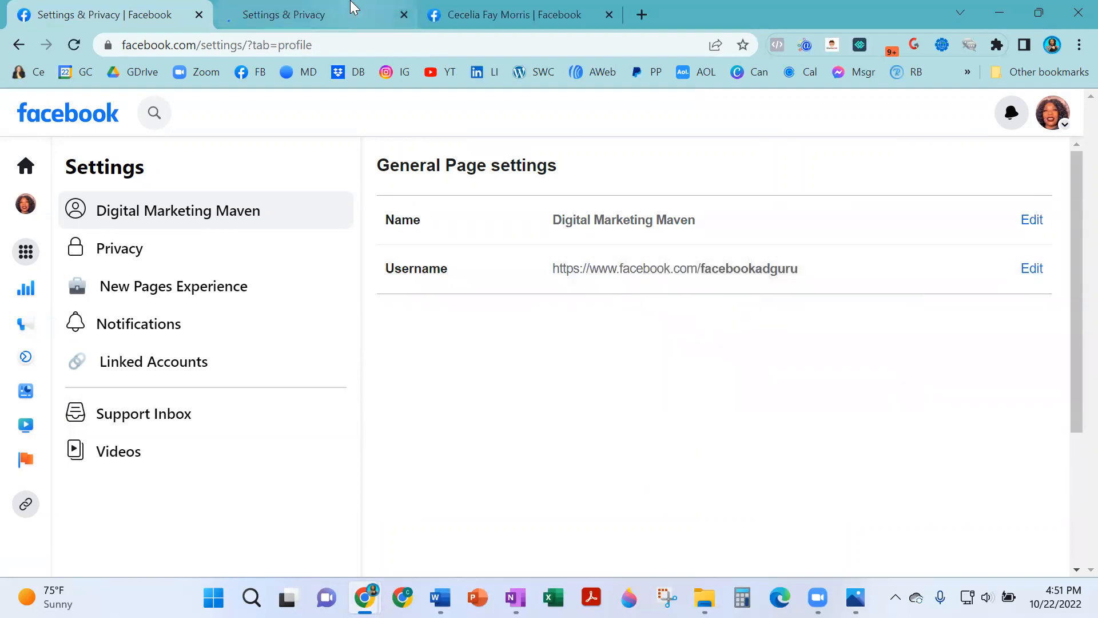
{"action": "left_click", "coordinate": [353, 8]}
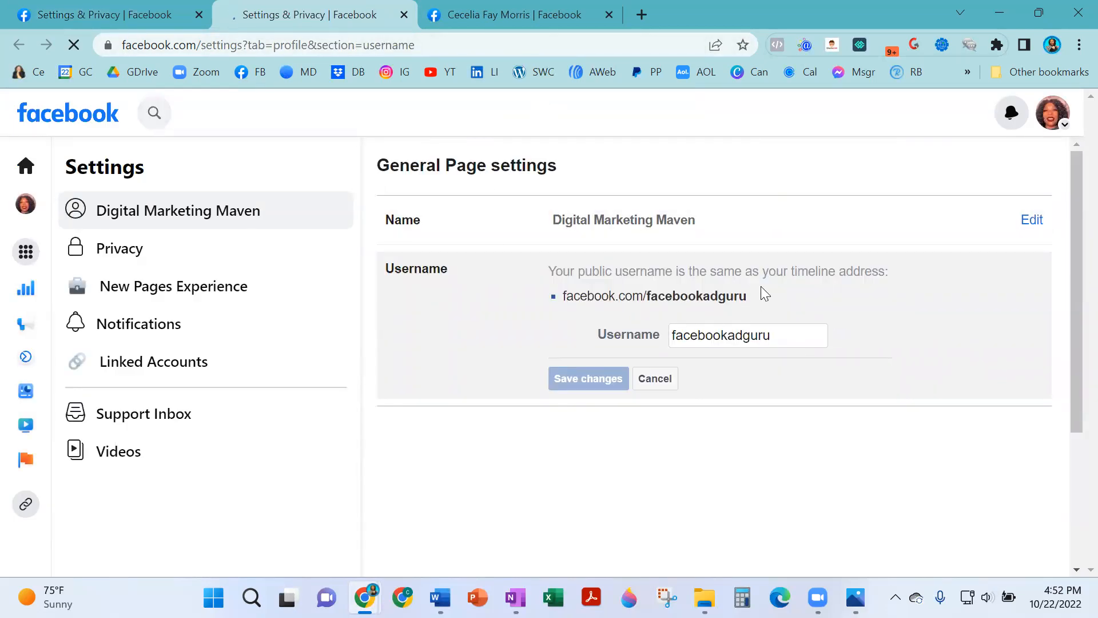
{"action": "mouse_move", "coordinate": [749, 295]}
{"action": "left_mouse_down"}
{"action": "mouse_move", "coordinate": [564, 275]}
{"action": "mouse_move", "coordinate": [599, 336]}
{"action": "mouse_move", "coordinate": [569, 292]}
{"action": "mouse_move", "coordinate": [759, 296]}
{"action": "left_mouse_up"}
{"action": "left_click", "coordinate": [563, 298]}
{"action": "right_click", "coordinate": [708, 297]}
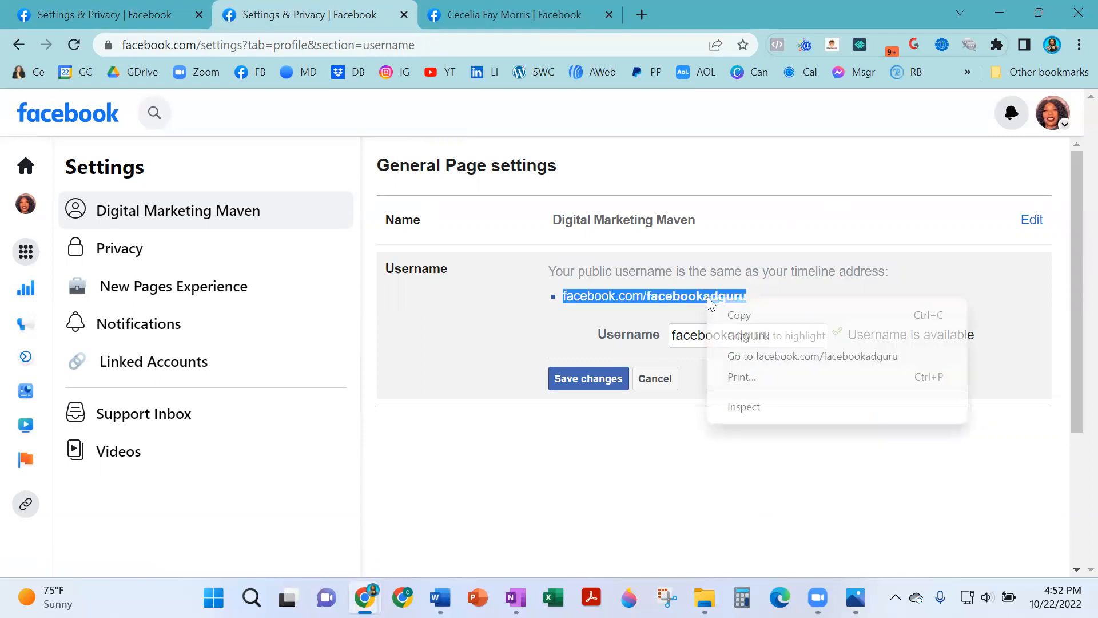
{"action": "left_click", "coordinate": [777, 317]}
Paste and go to facebook.com/facebookadguru, then return to the General settings tab.
{"action": "left_click", "coordinate": [297, 44]}
{"action": "right_click", "coordinate": [296, 44]}
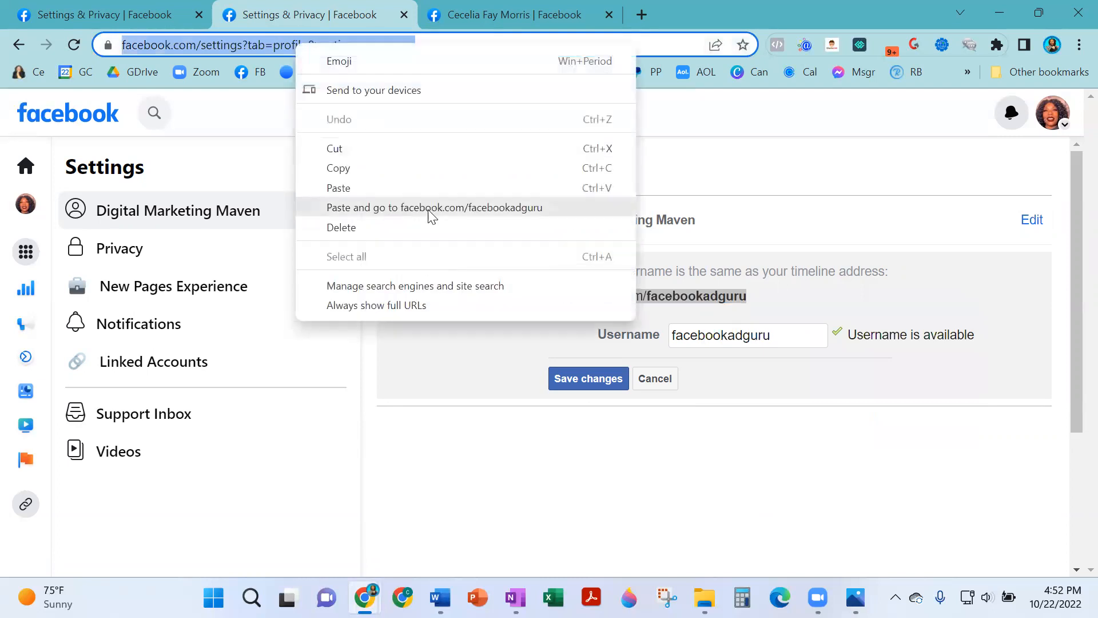
{"action": "left_click", "coordinate": [425, 207]}
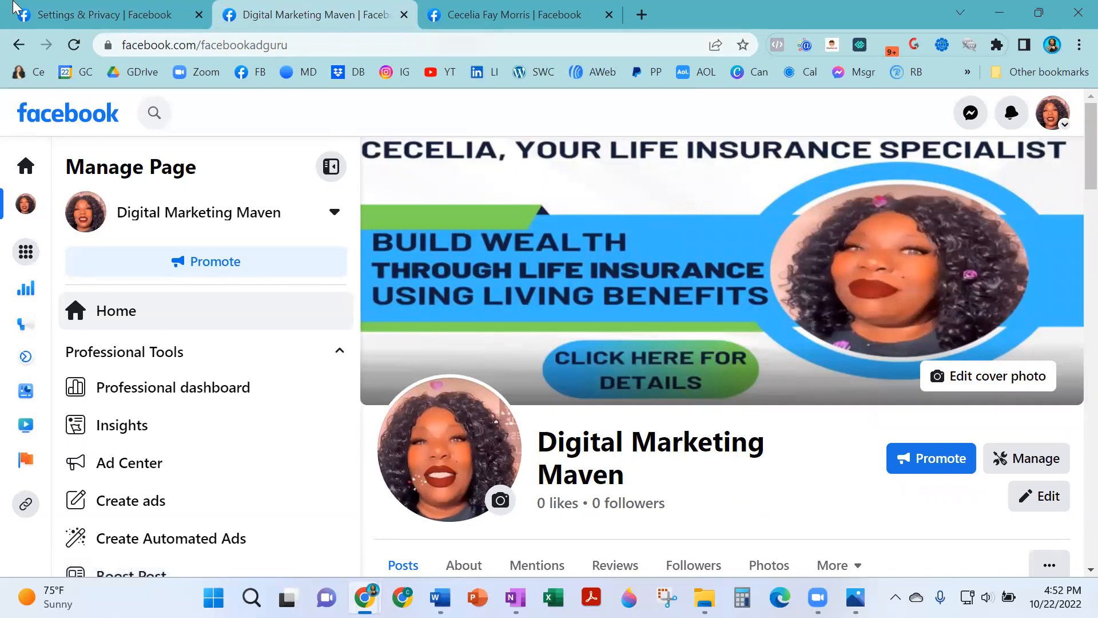
{"action": "left_click", "coordinate": [80, 13]}
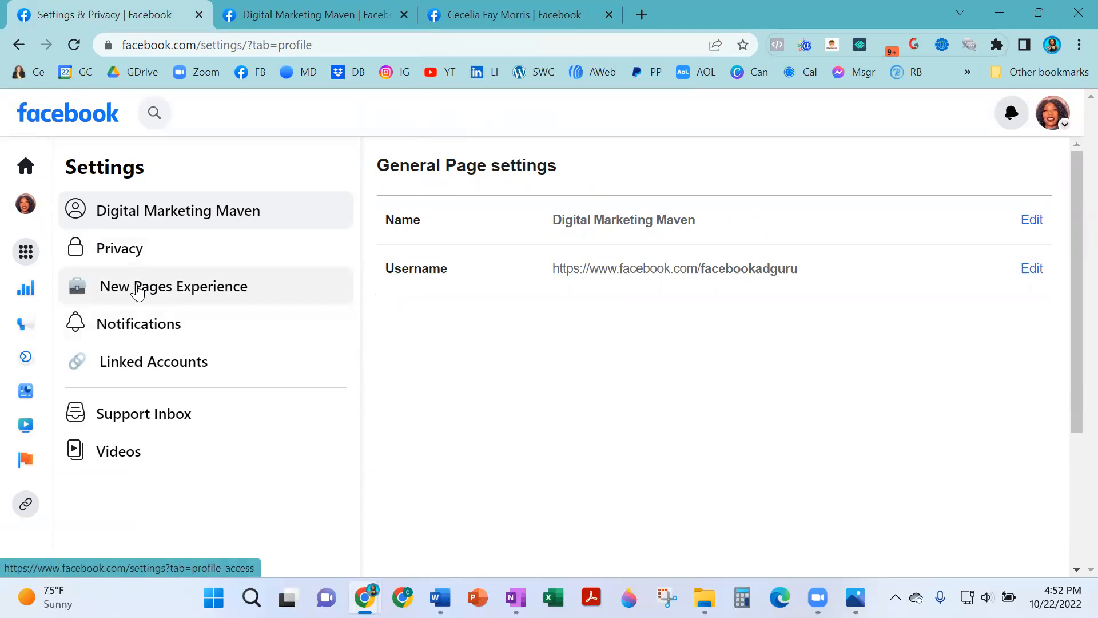
Review the Page's Privacy Settings and Tools, with future posts set to Public.
{"action": "left_click", "coordinate": [157, 253]}
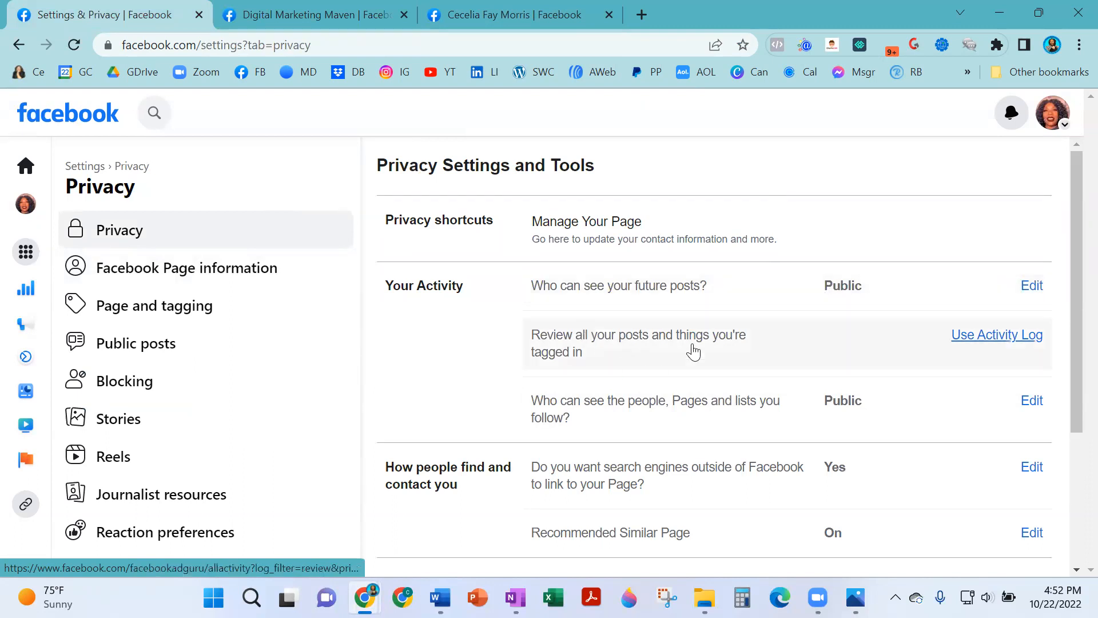
{"action": "scroll", "coordinate": [603, 345], "scroll_direction": "down", "scroll_amount": 3}
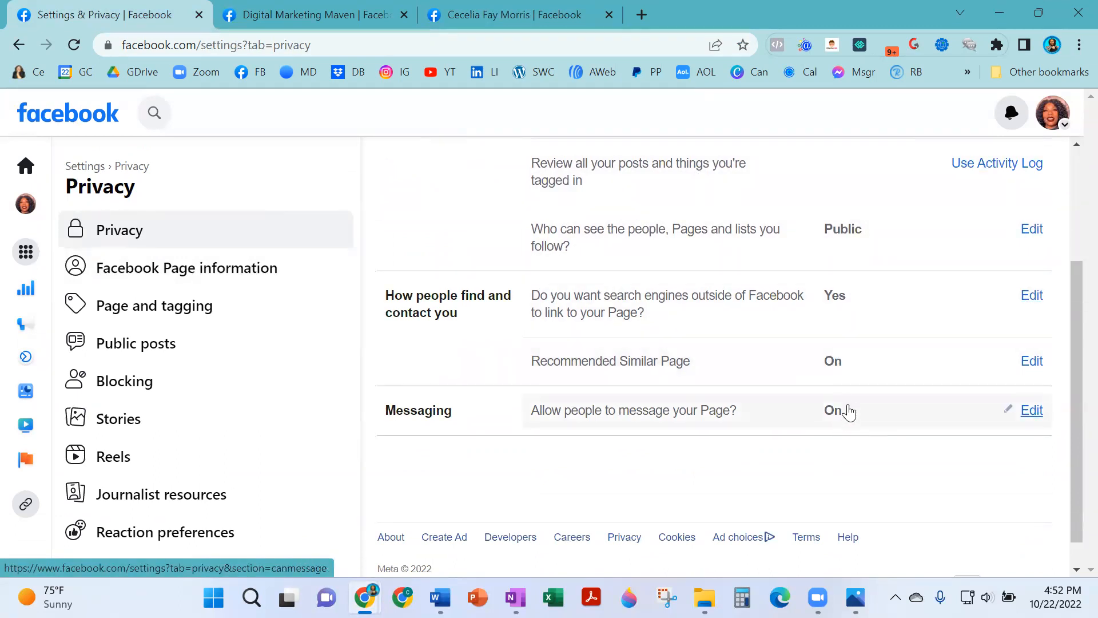
{"action": "scroll", "coordinate": [846, 418], "scroll_direction": "up", "scroll_amount": 3}
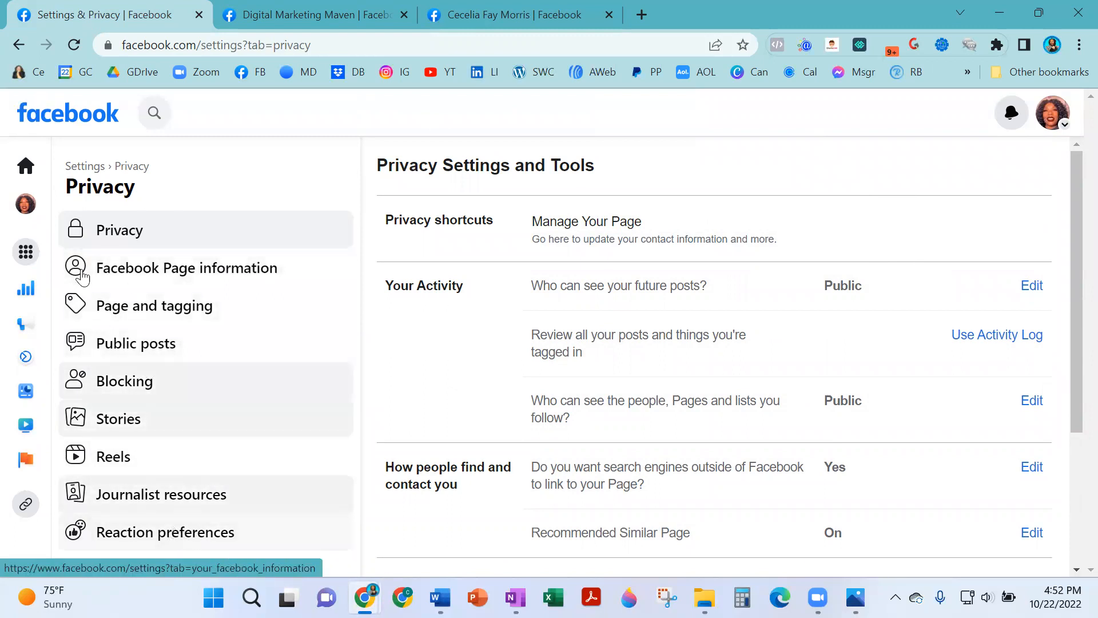
{"action": "scroll", "coordinate": [661, 273], "scroll_direction": "down", "scroll_amount": 2}
{"action": "scroll", "coordinate": [591, 314], "scroll_direction": "up", "scroll_amount": 2}
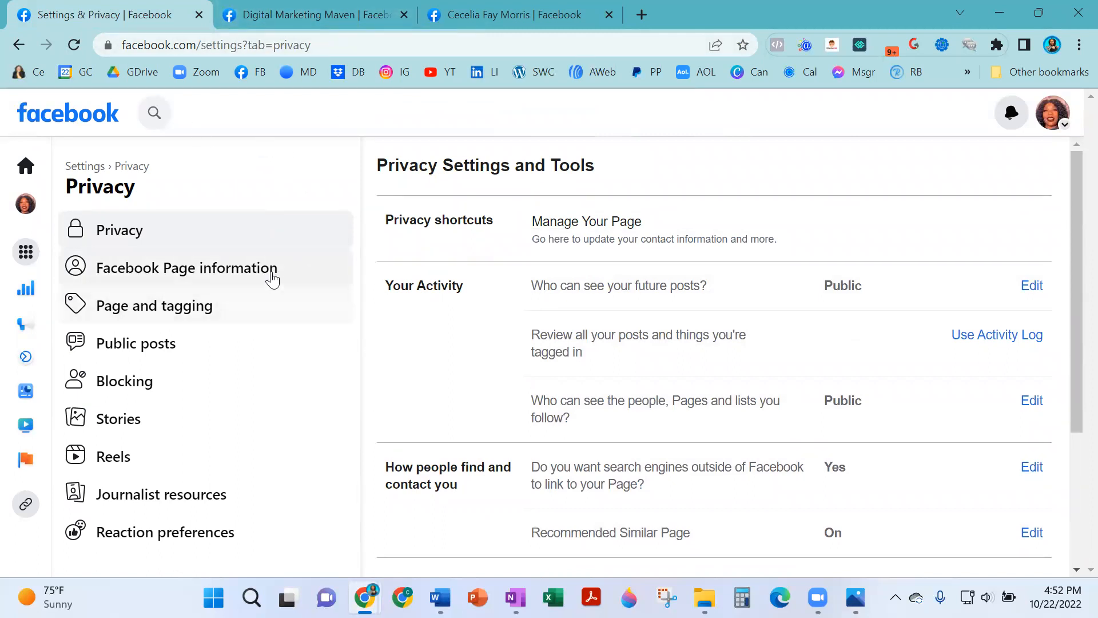
In Facebook Page information, view the Delete Page option, then back out and cancel without deleting.
{"action": "left_click", "coordinate": [198, 278]}
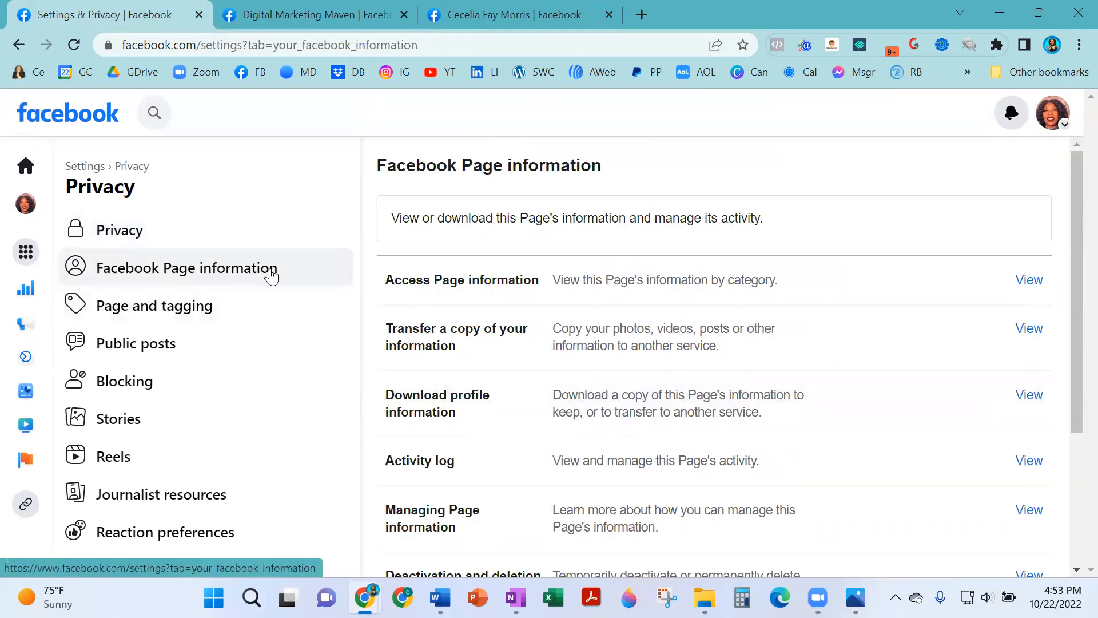
{"action": "scroll", "coordinate": [775, 420], "scroll_direction": "down", "scroll_amount": 3}
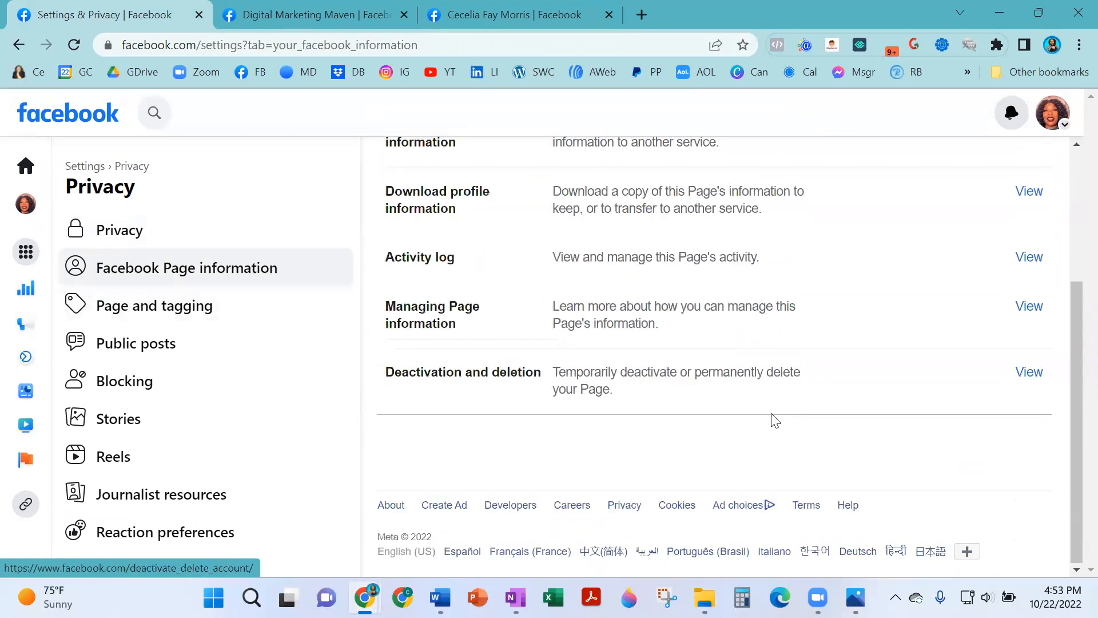
{"action": "left_click", "coordinate": [1028, 372]}
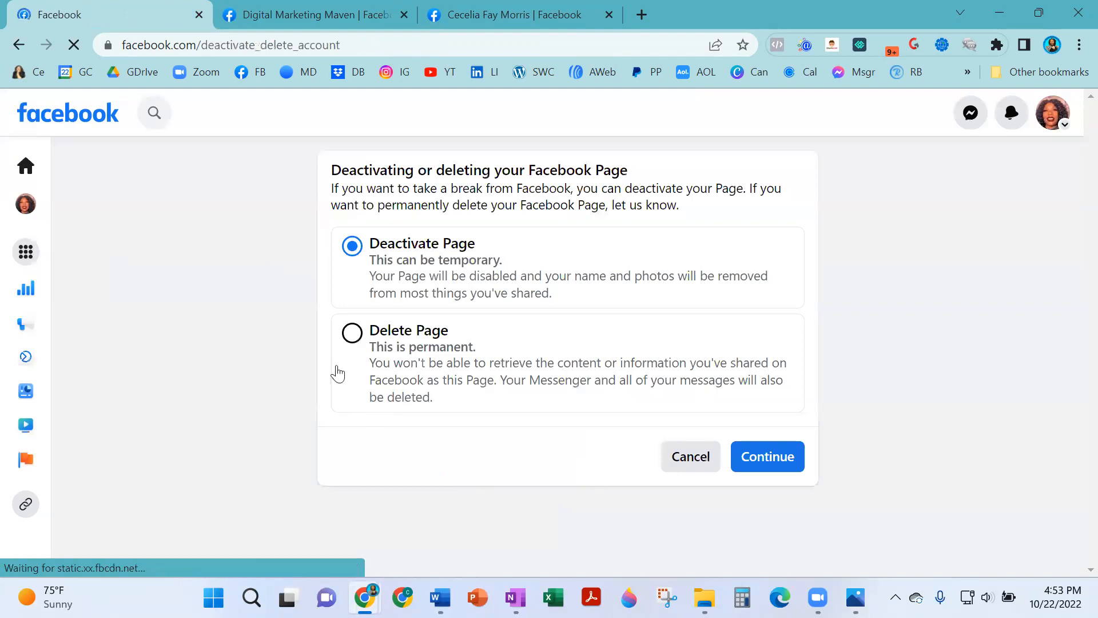
{"action": "left_click", "coordinate": [354, 346]}
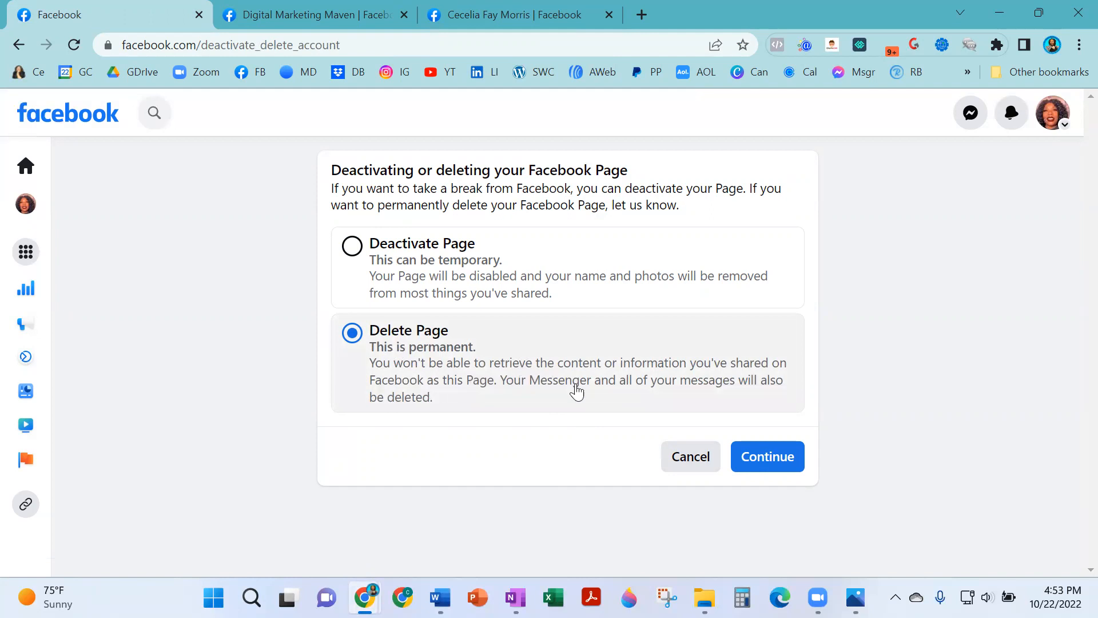
{"action": "left_click", "coordinate": [23, 45]}
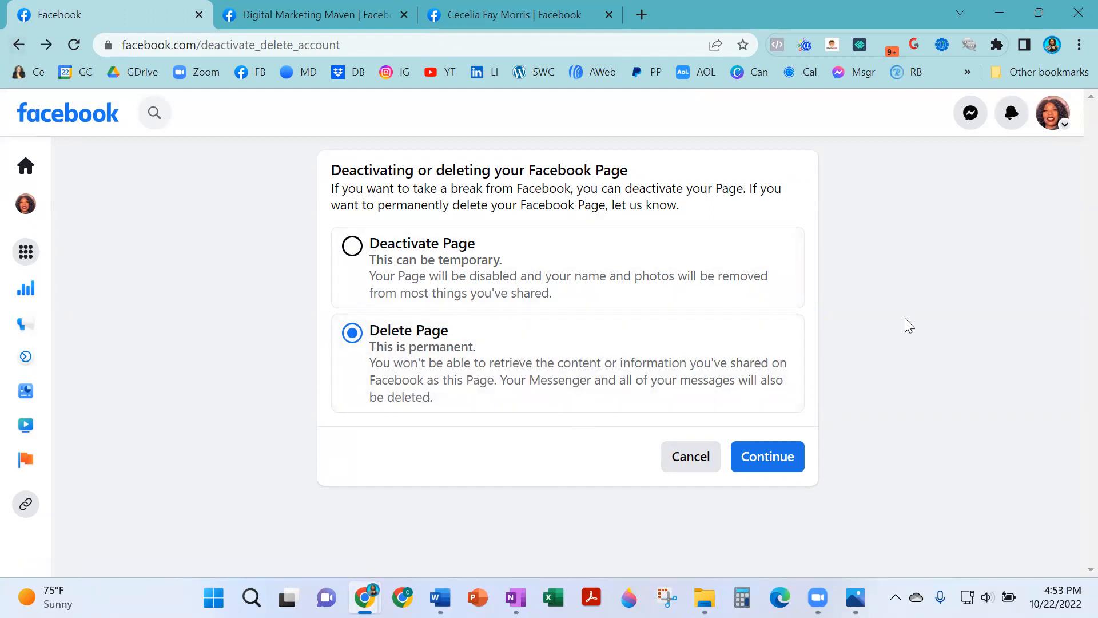
{"action": "left_click", "coordinate": [667, 465]}
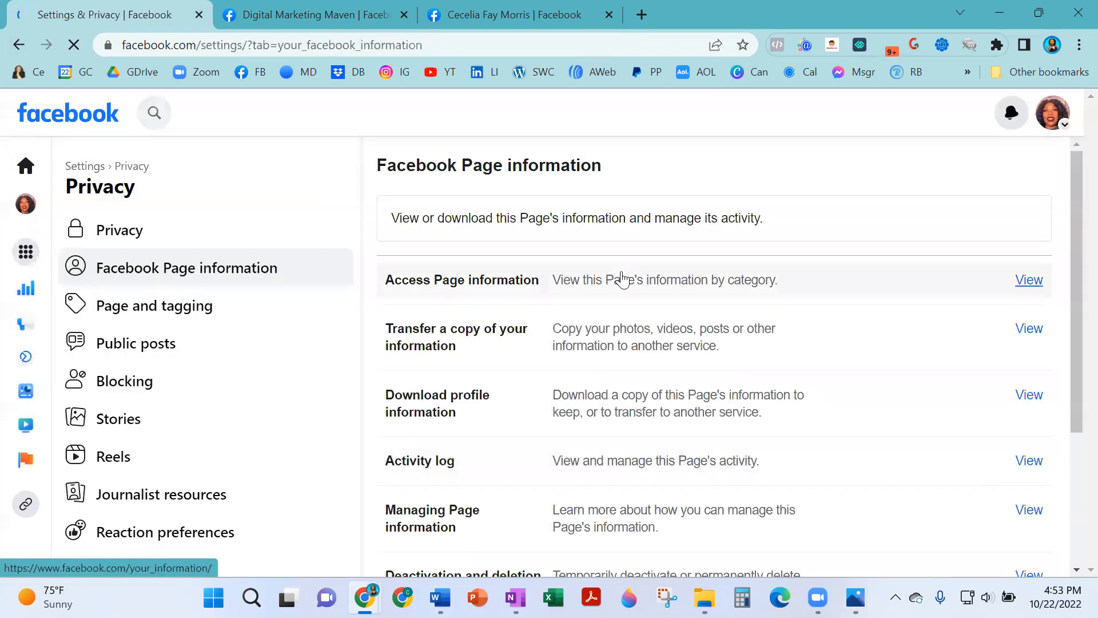
Bring up the list of all managed Pages and profiles from the account menu.
{"action": "left_click", "coordinate": [1059, 120]}
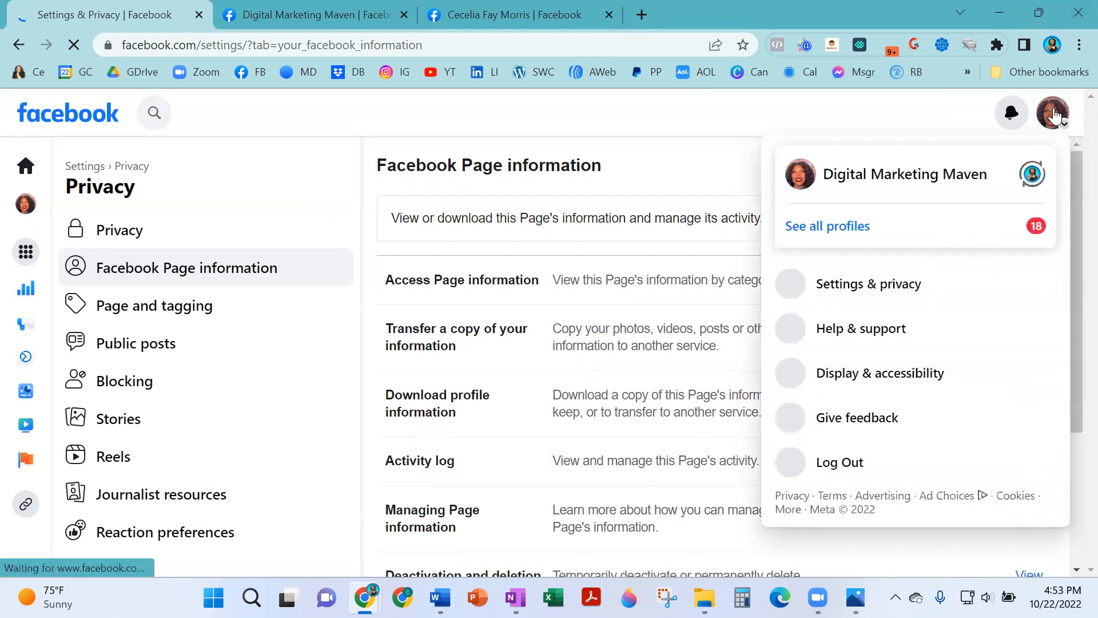
{"action": "left_click", "coordinate": [850, 232]}
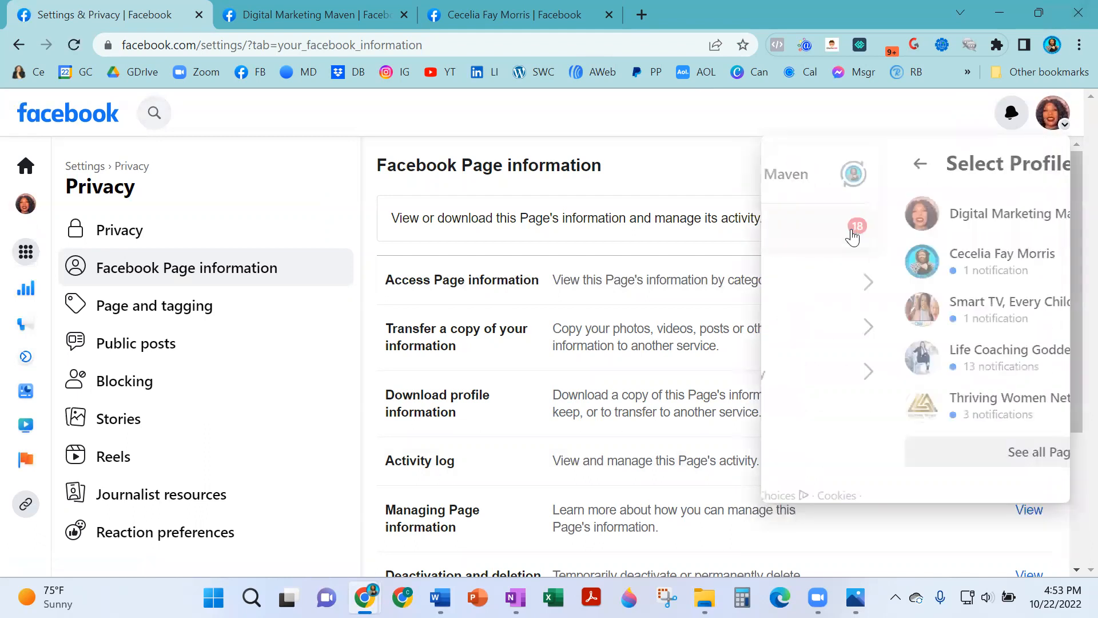
{"action": "left_click", "coordinate": [914, 453]}
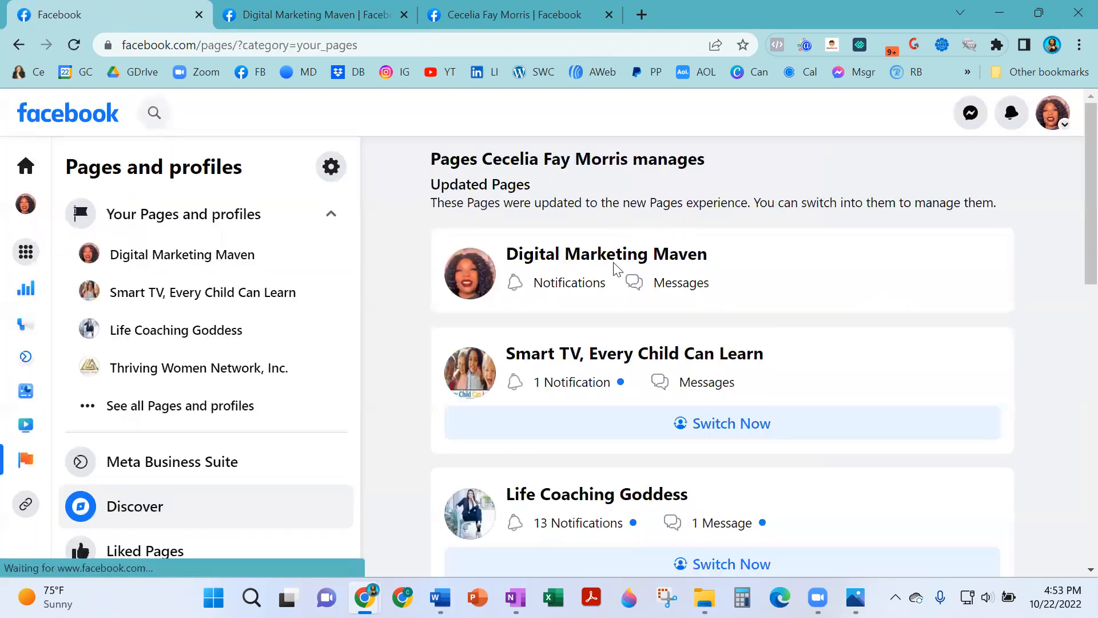
{"action": "scroll", "coordinate": [658, 281], "scroll_direction": "down", "scroll_amount": 10}
{"action": "scroll", "coordinate": [597, 356], "scroll_direction": "down", "scroll_amount": 2}
{"action": "scroll", "coordinate": [613, 376], "scroll_direction": "up", "scroll_amount": 10}
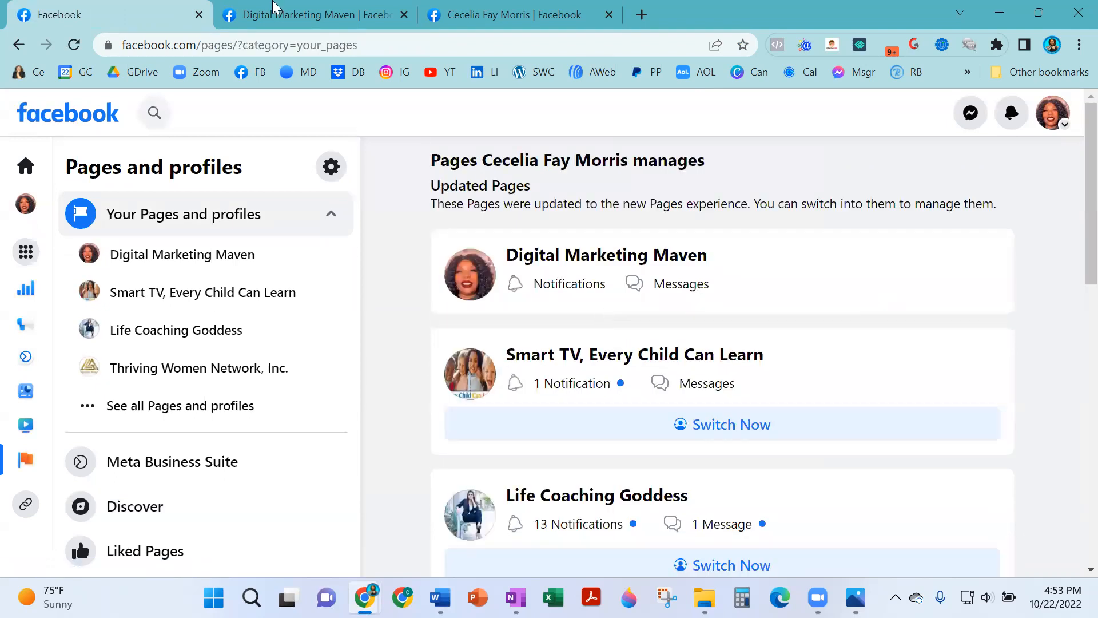
Switch to the Digital Marketing Maven Page and show its extra Page options.
{"action": "left_click", "coordinate": [308, 8]}
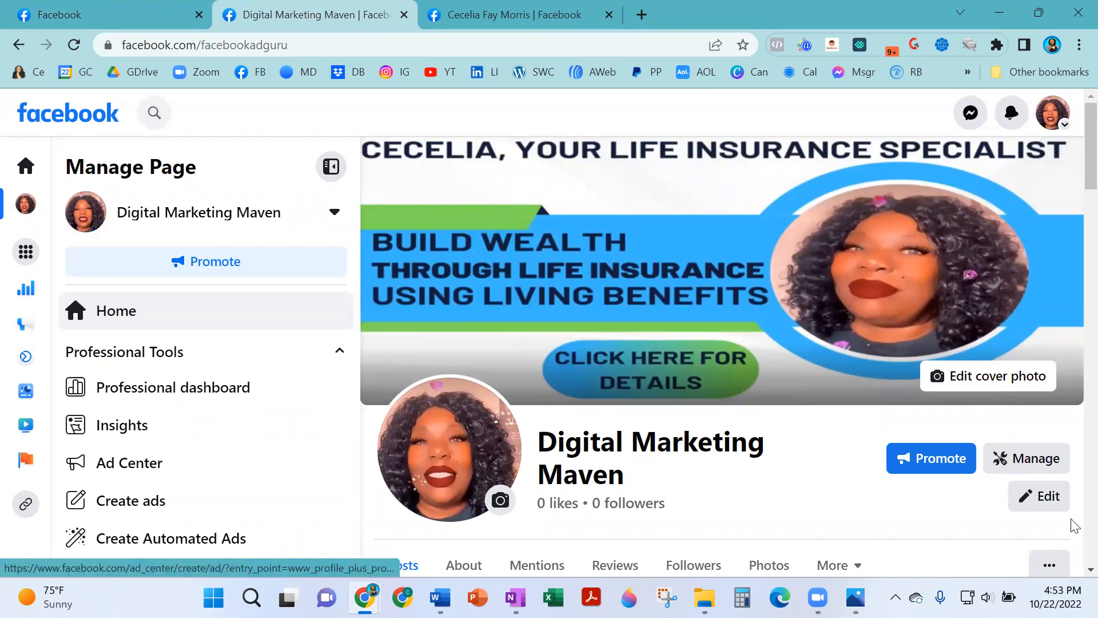
{"action": "scroll", "coordinate": [1046, 385], "scroll_direction": "down", "scroll_amount": 3}
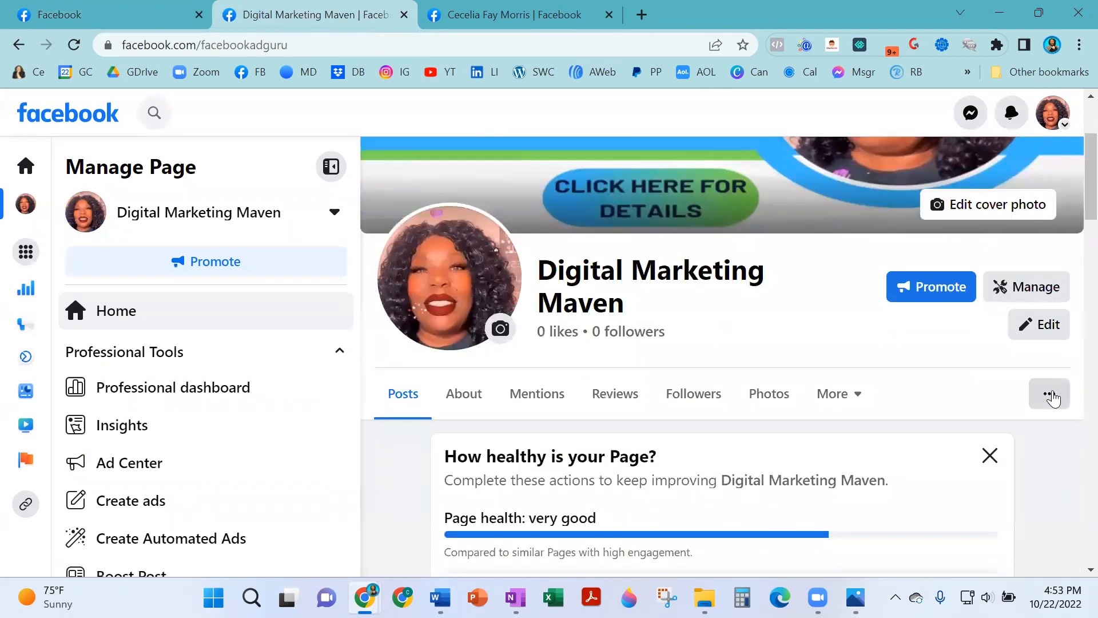
{"action": "left_click", "coordinate": [1051, 395]}
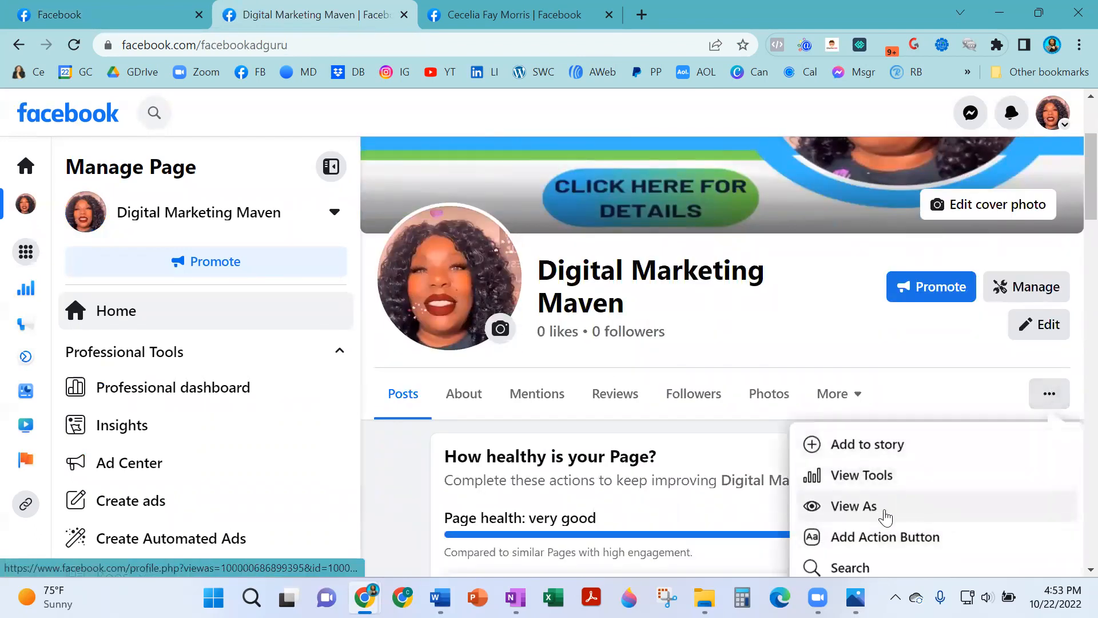
View the Digital Marketing Maven Page as visitors see it, dismissing the posting tip, and review its banner, bio and contacts.
{"action": "left_click", "coordinate": [855, 509]}
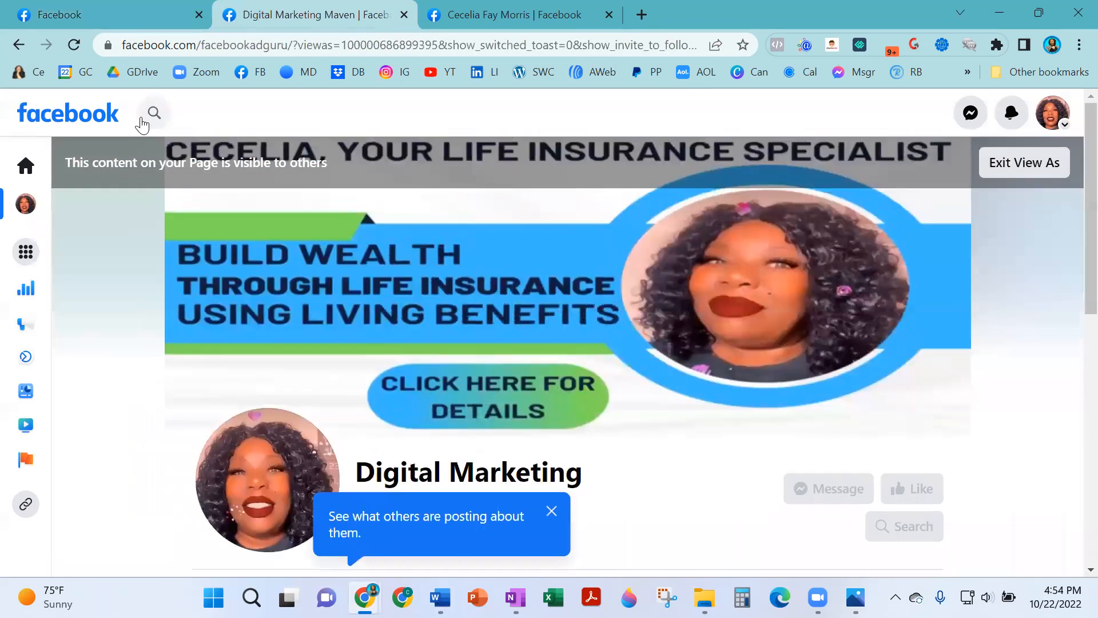
{"action": "scroll", "coordinate": [583, 306], "scroll_direction": "down", "scroll_amount": 3}
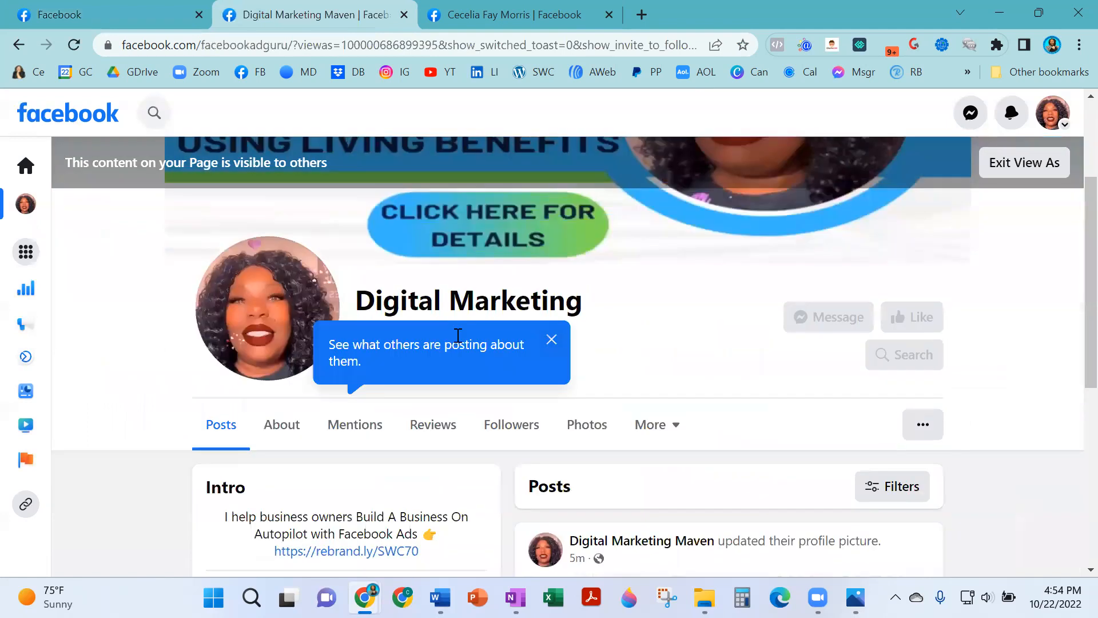
{"action": "left_click", "coordinate": [554, 340]}
{"action": "scroll", "coordinate": [654, 317], "scroll_direction": "down", "scroll_amount": 5}
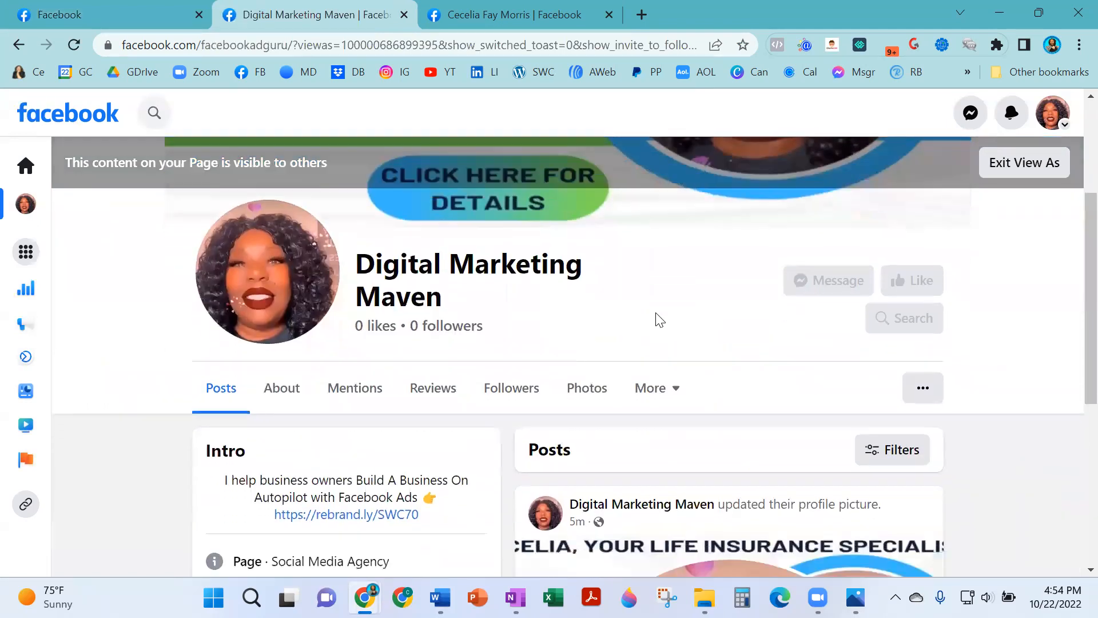
{"action": "scroll", "coordinate": [434, 311], "scroll_direction": "up", "scroll_amount": 10}
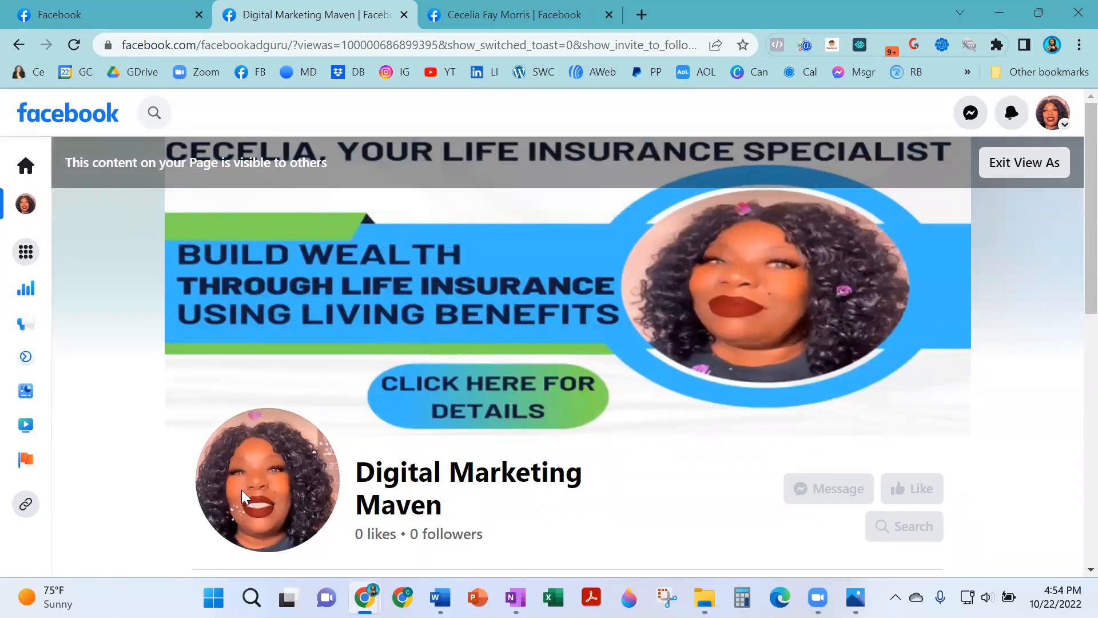
{"action": "scroll", "coordinate": [241, 490], "scroll_direction": "down", "scroll_amount": 6}
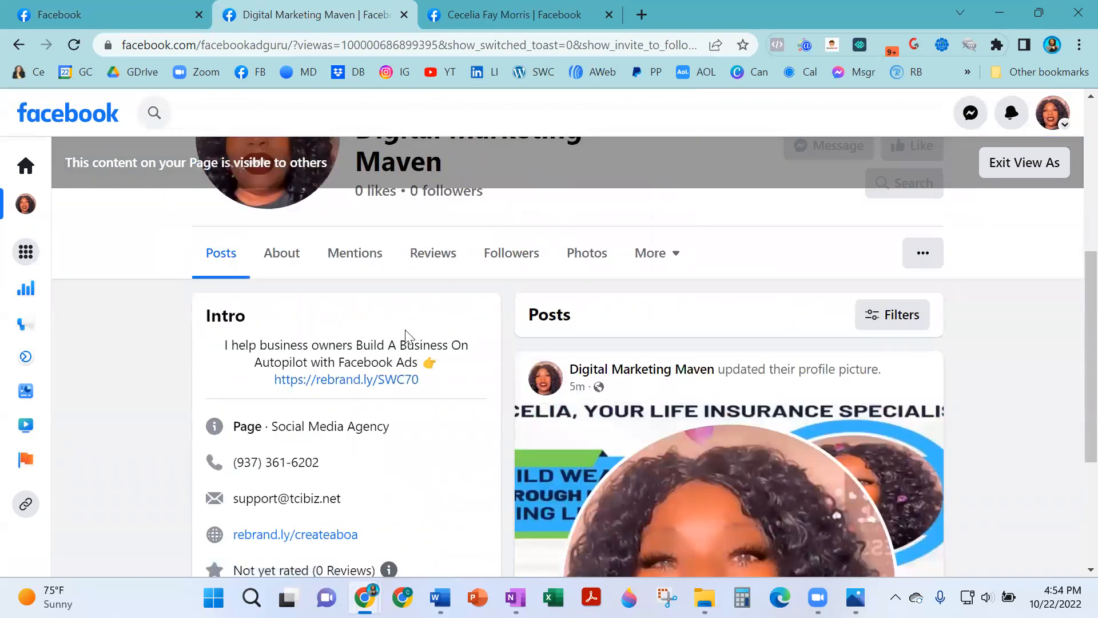
{"action": "scroll", "coordinate": [405, 329], "scroll_direction": "down", "scroll_amount": 3}
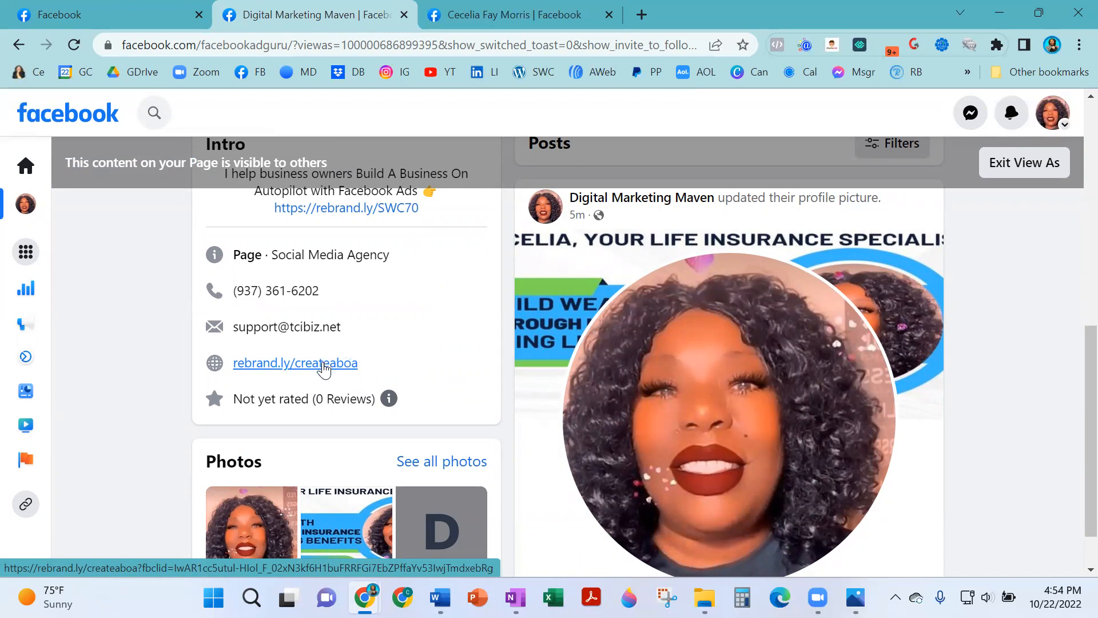
{"action": "scroll", "coordinate": [681, 360], "scroll_direction": "up", "scroll_amount": 10}
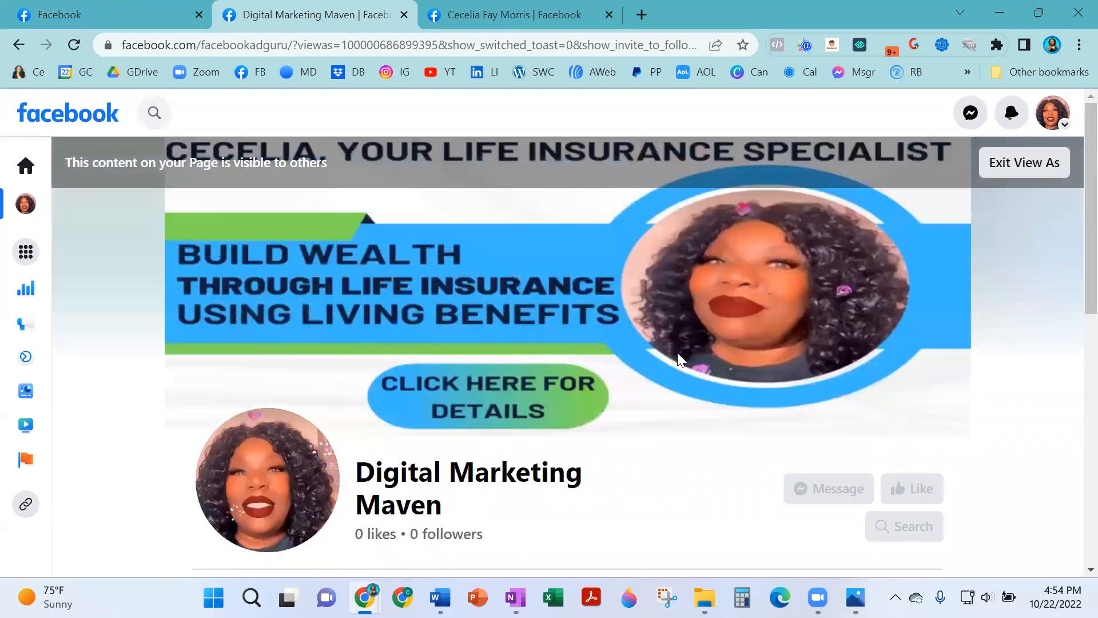